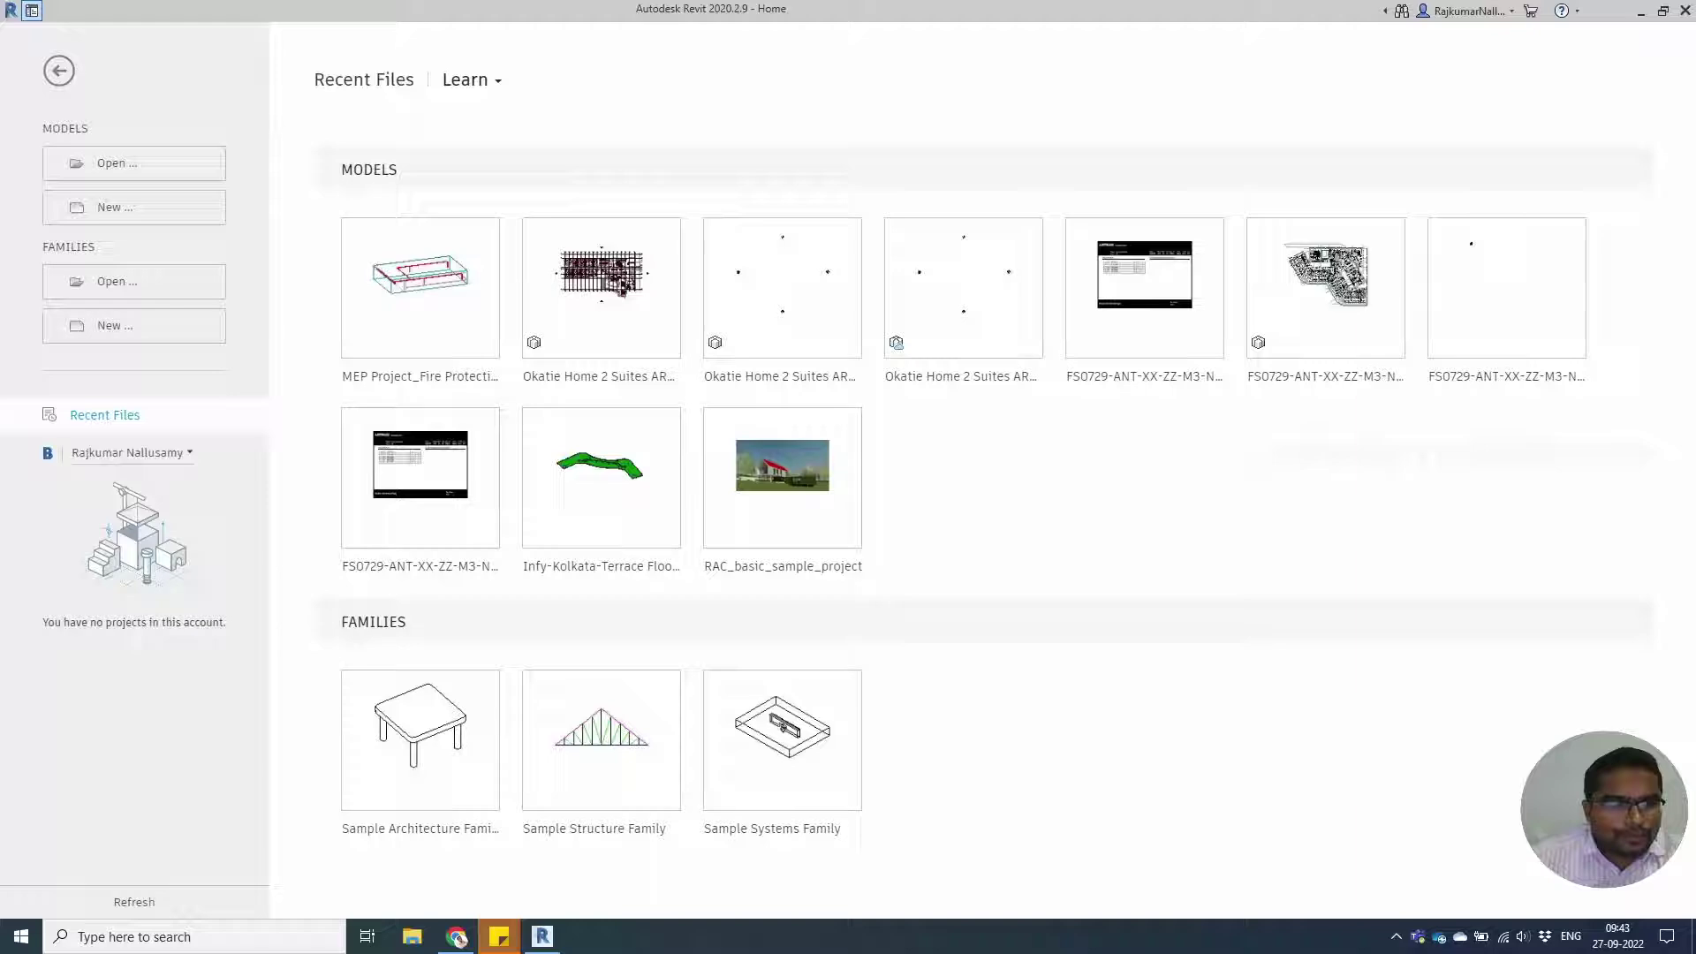
Create a new family from the Metric Detail Item.rft template.
click(159, 319)
click(626, 536)
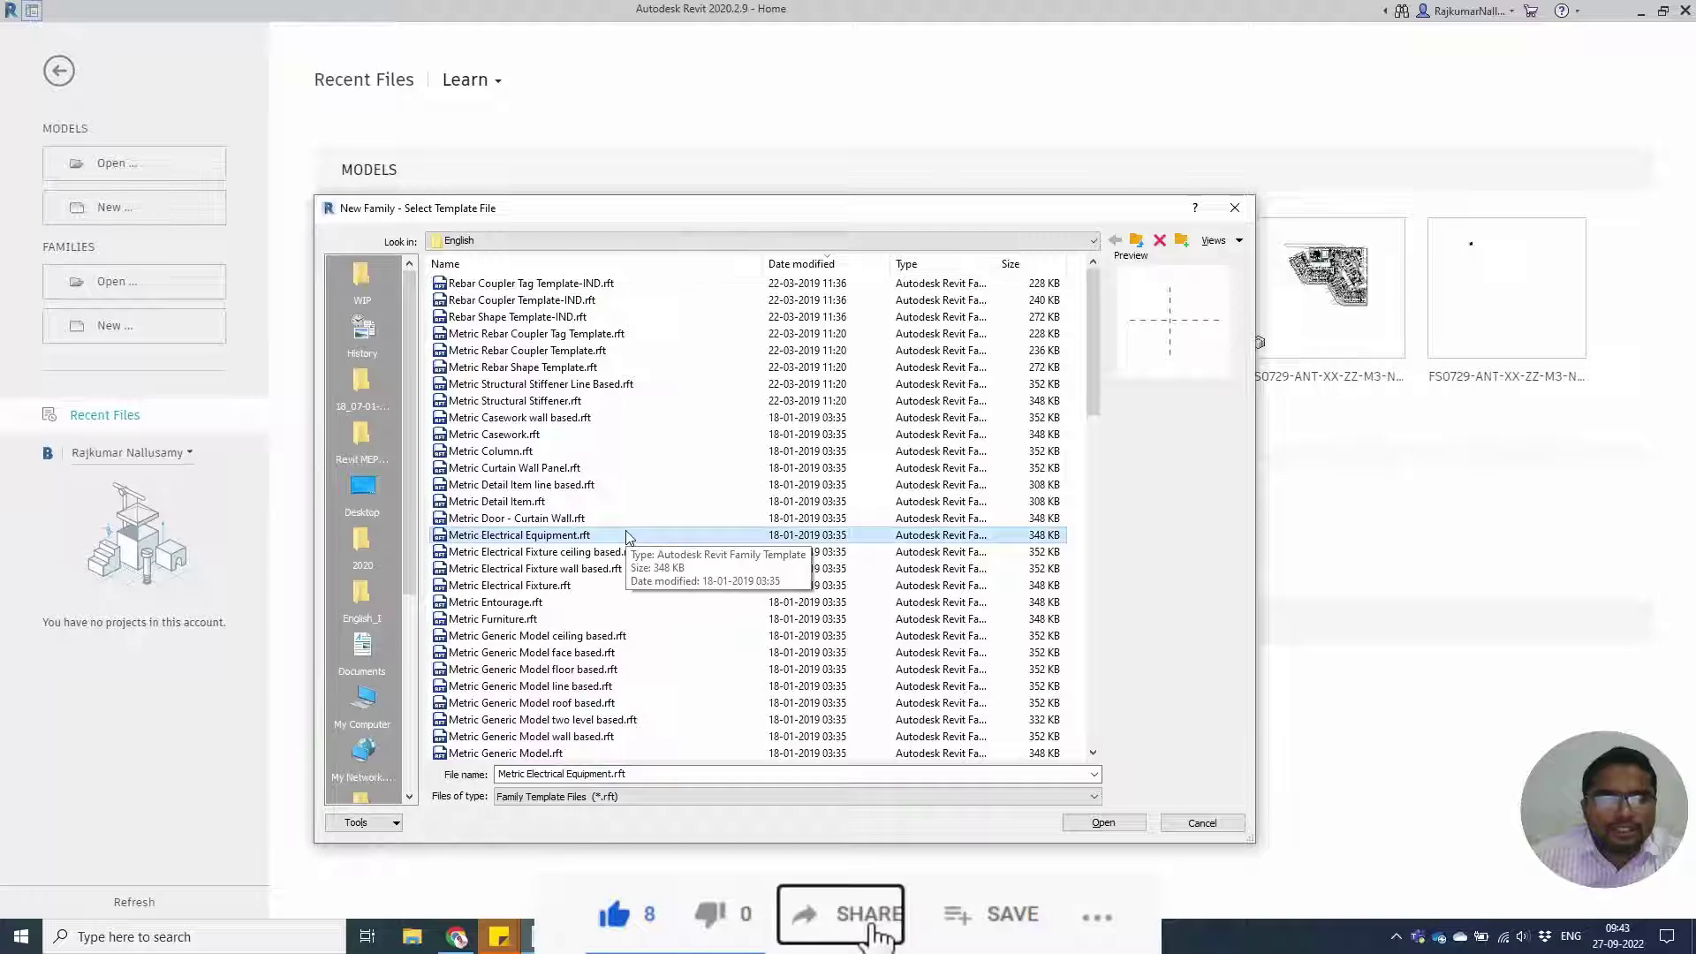
click(587, 404)
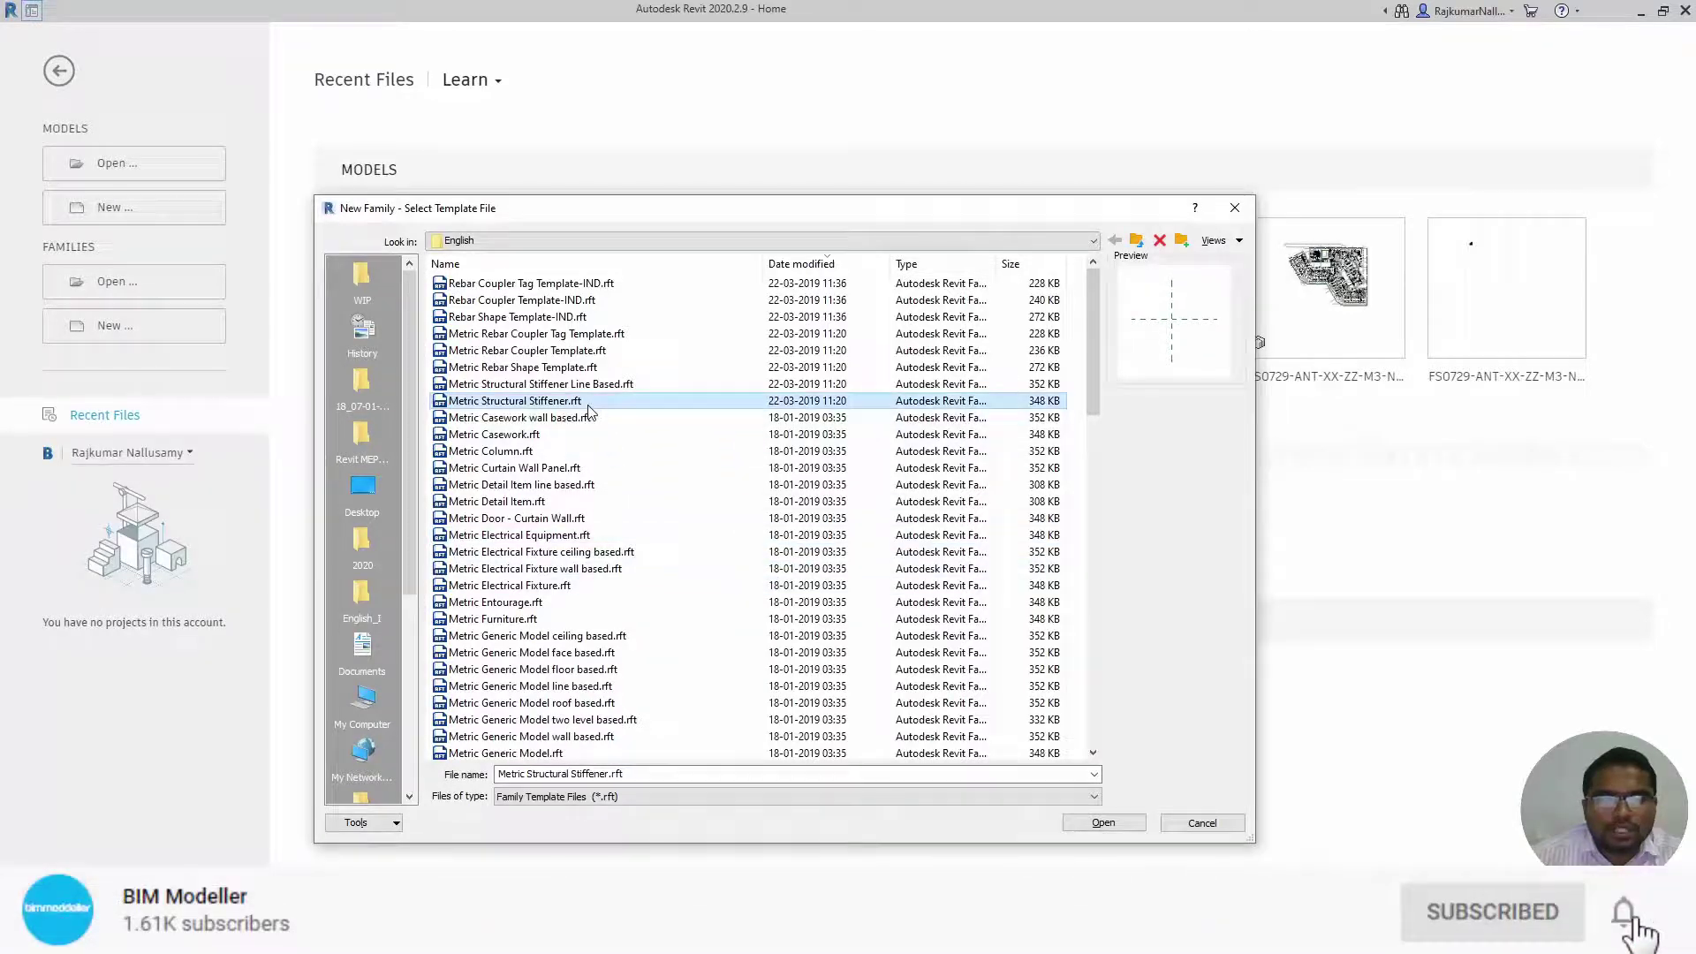
scroll(634, 547, down, 2)
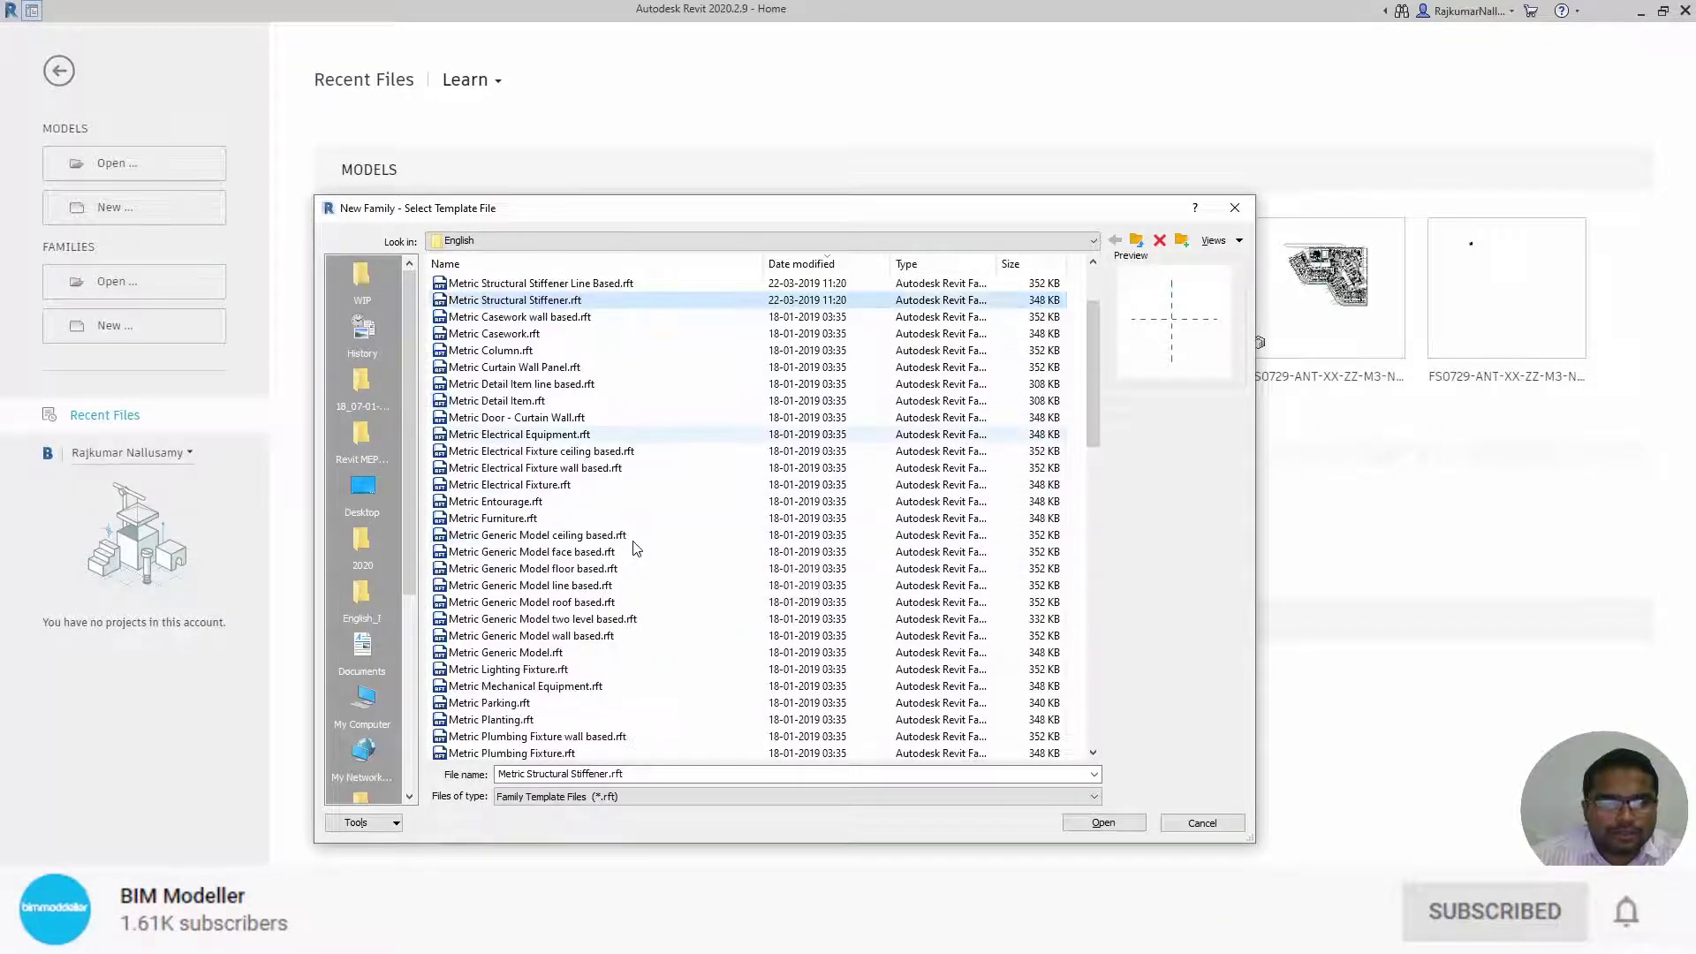
scroll(632, 551, down, 3)
scroll(632, 547, down, 3)
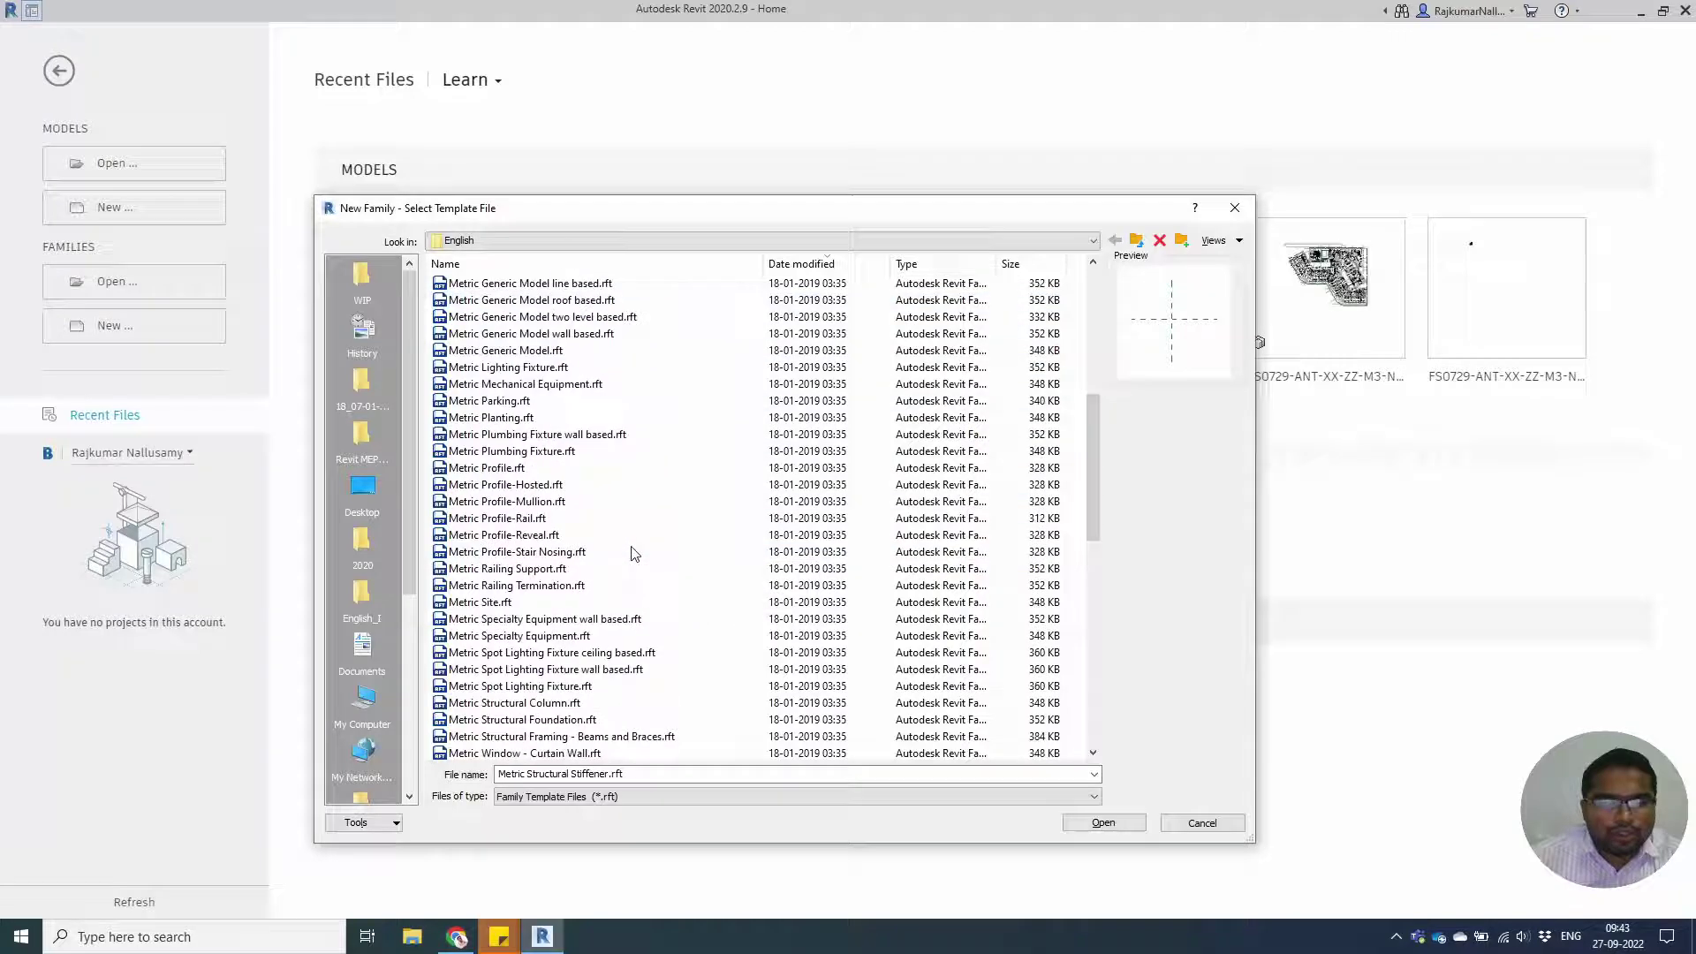
scroll(631, 547, up, 8)
scroll(632, 547, down, 5)
scroll(628, 553, down, 2)
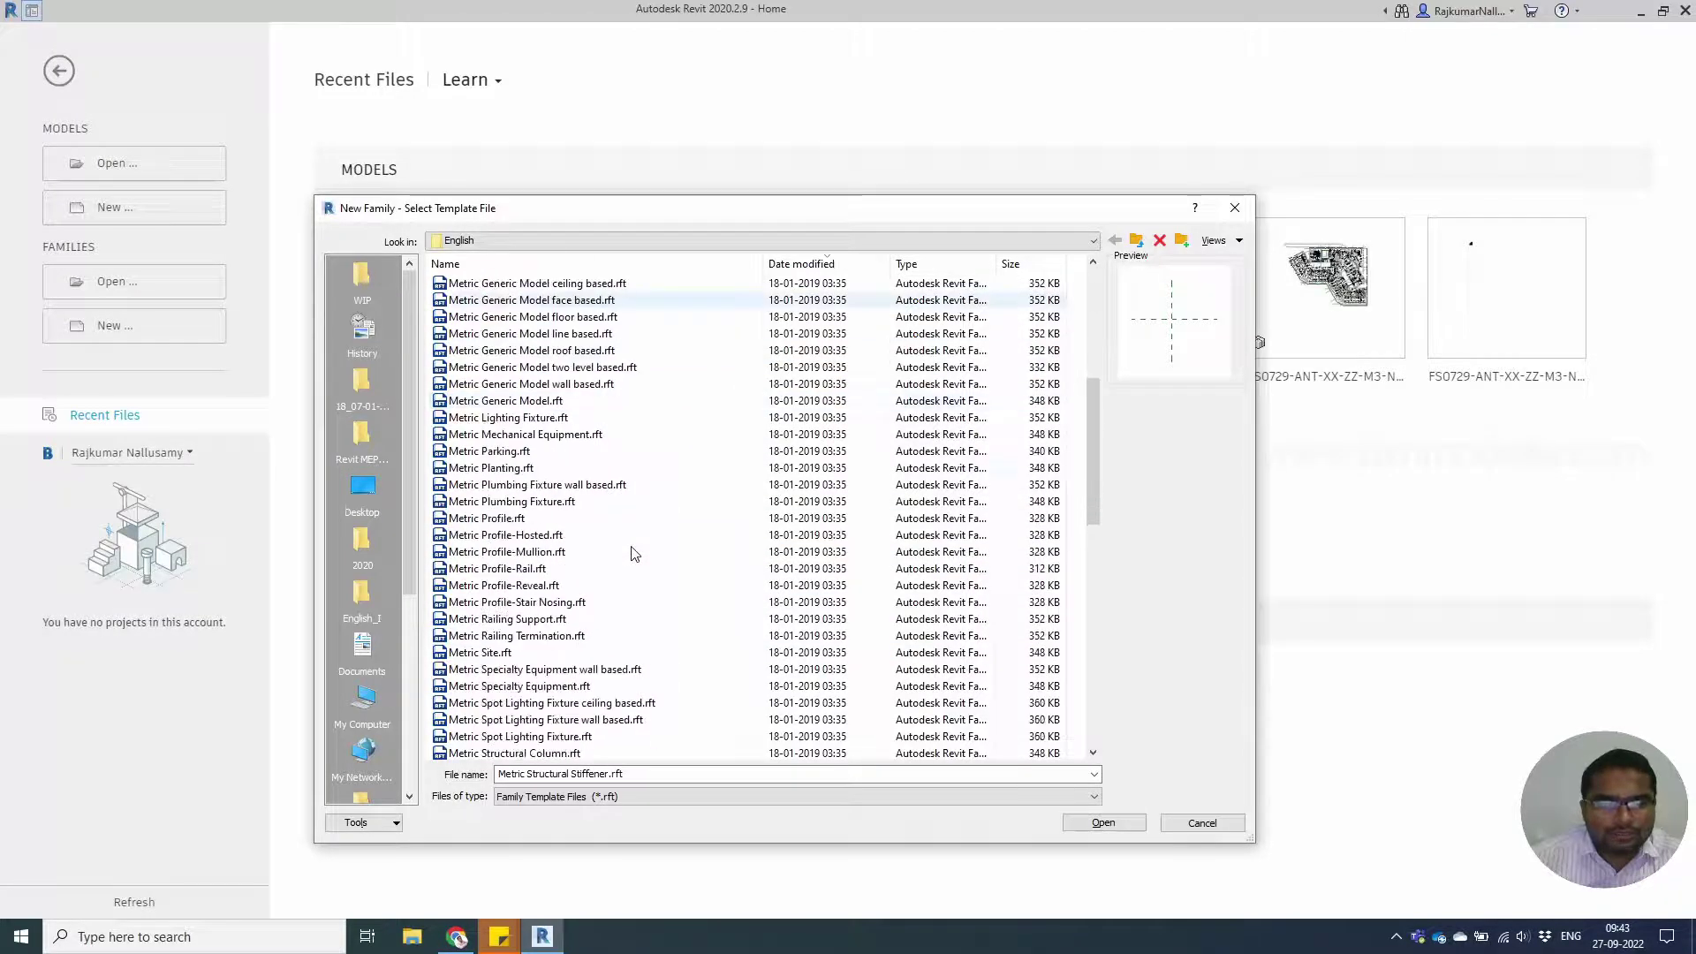
scroll(618, 530, up, 3)
click(530, 300)
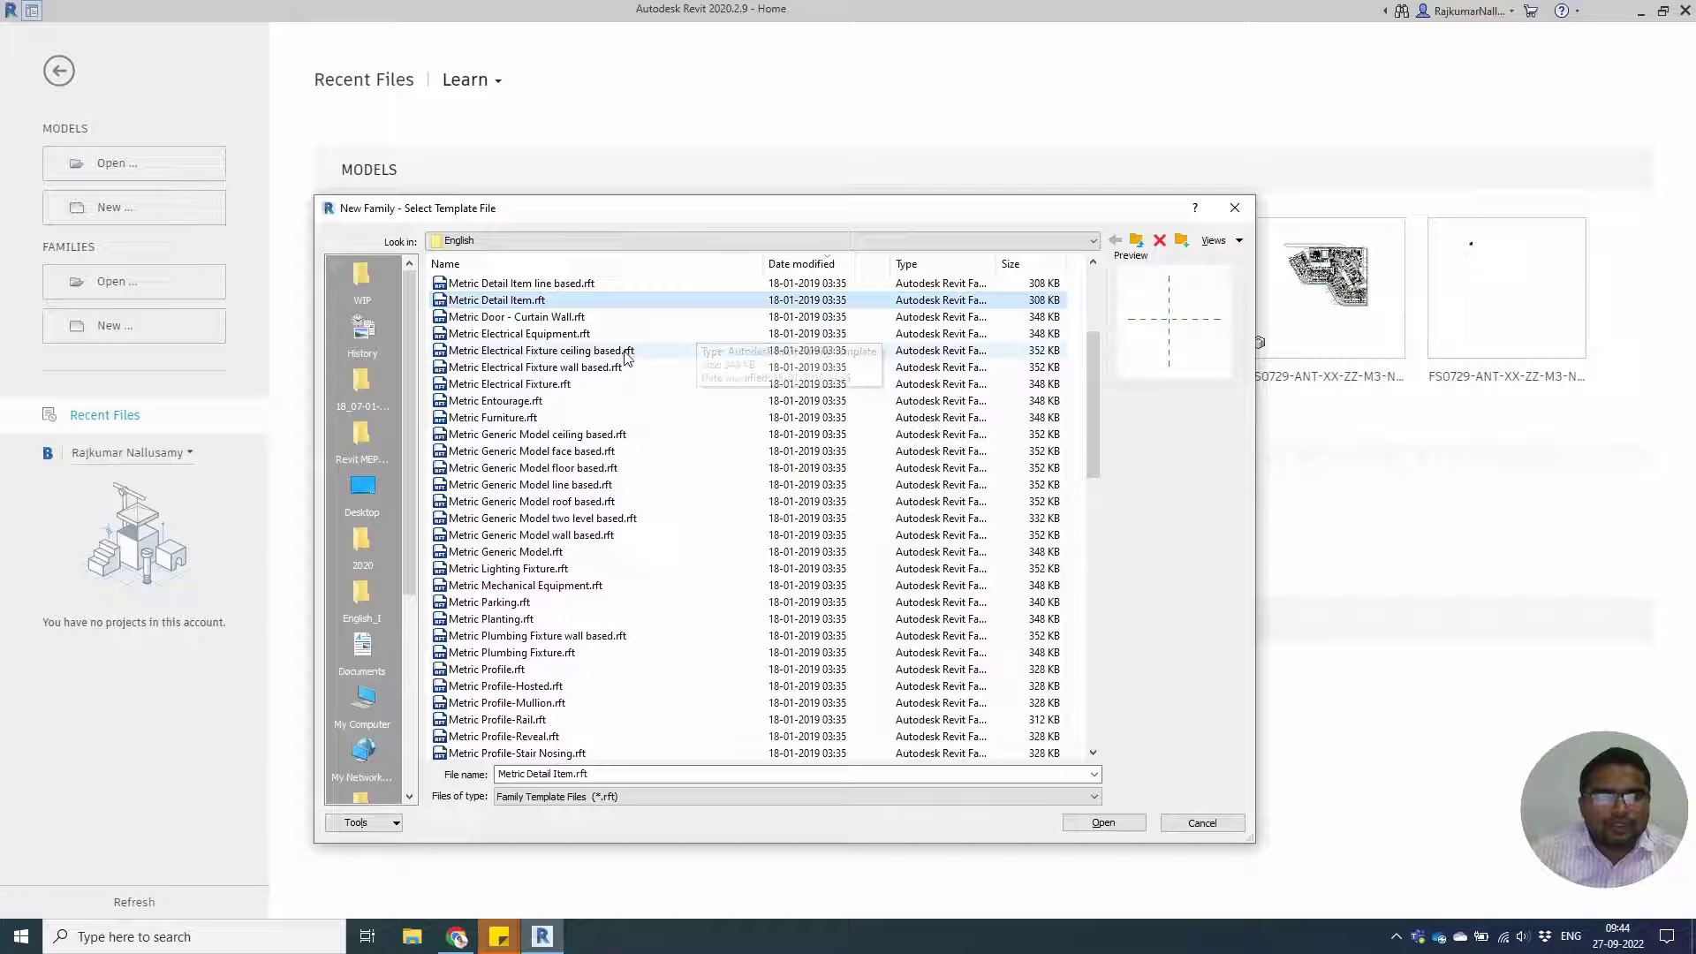
click(1102, 820)
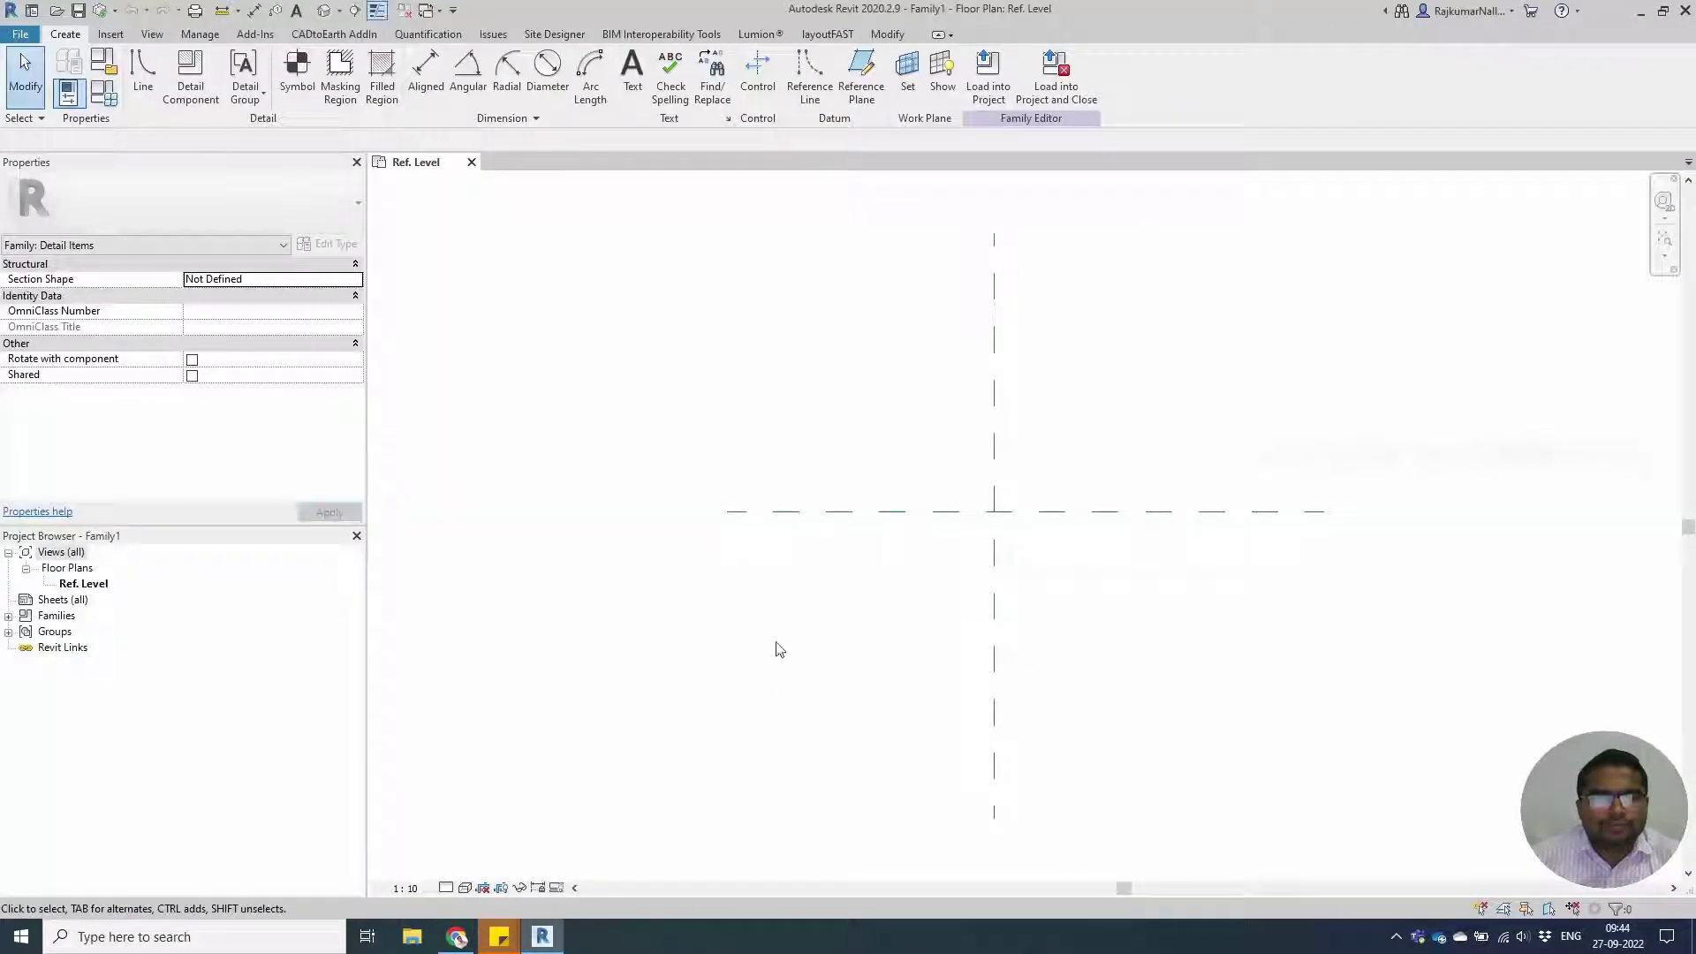
Save the family to the Desktop as "Personans Person Standing", keeping the default file save options.
key(ctrl+s)
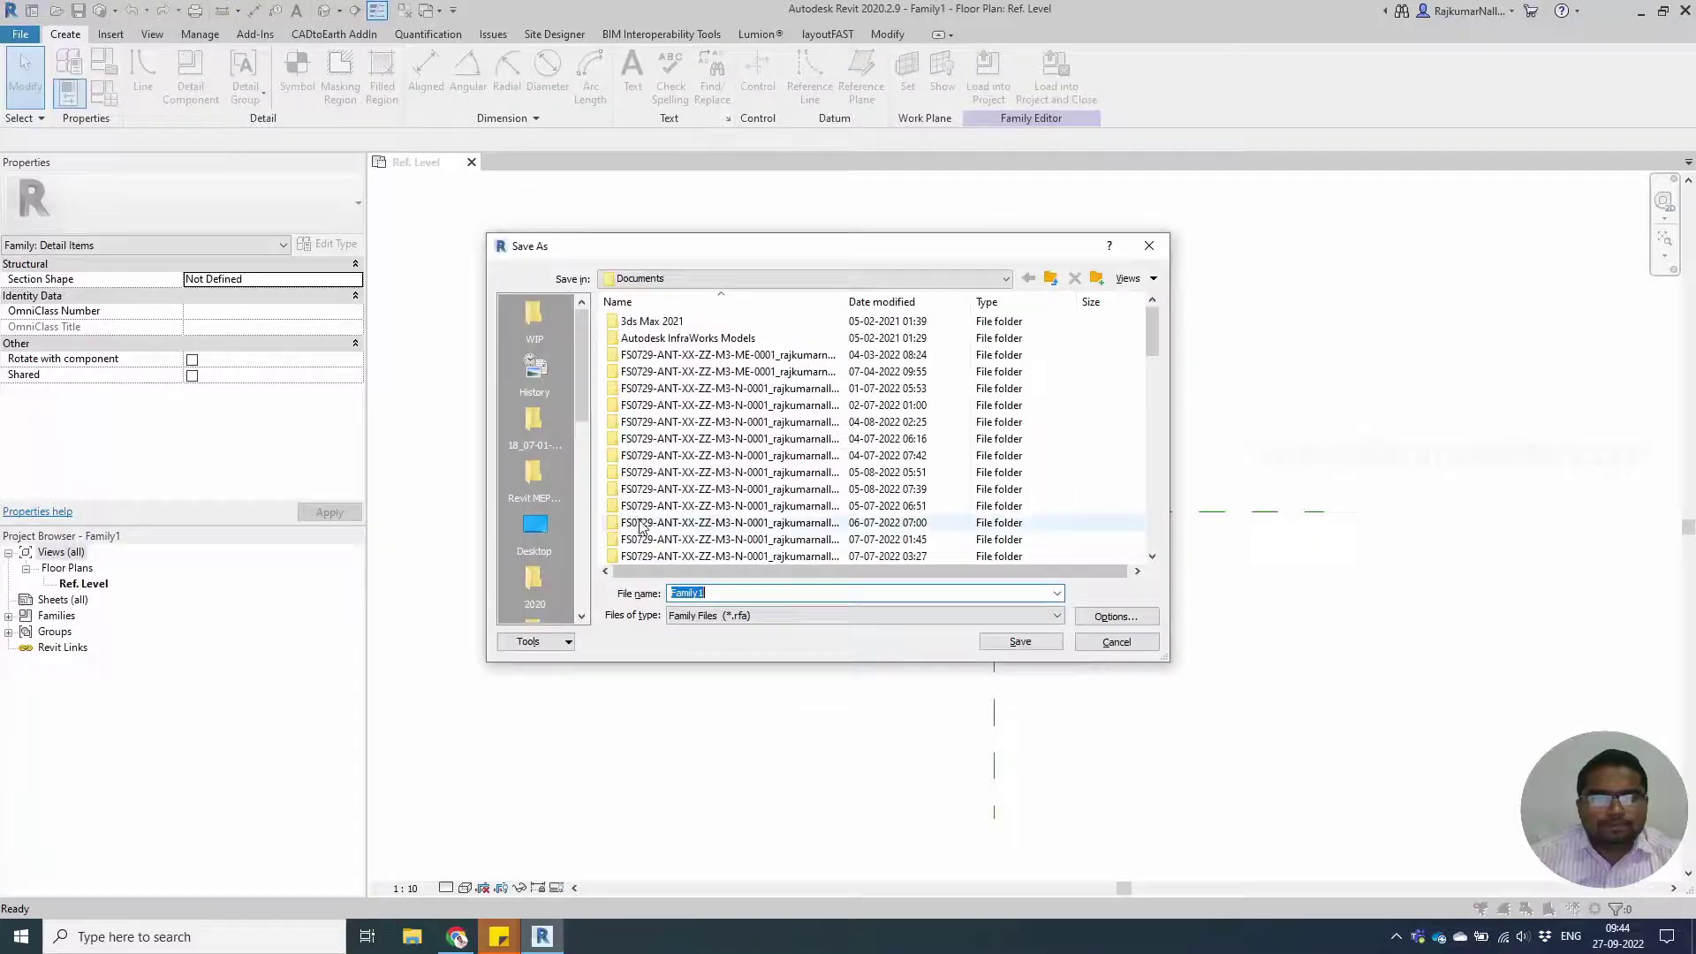
click(534, 528)
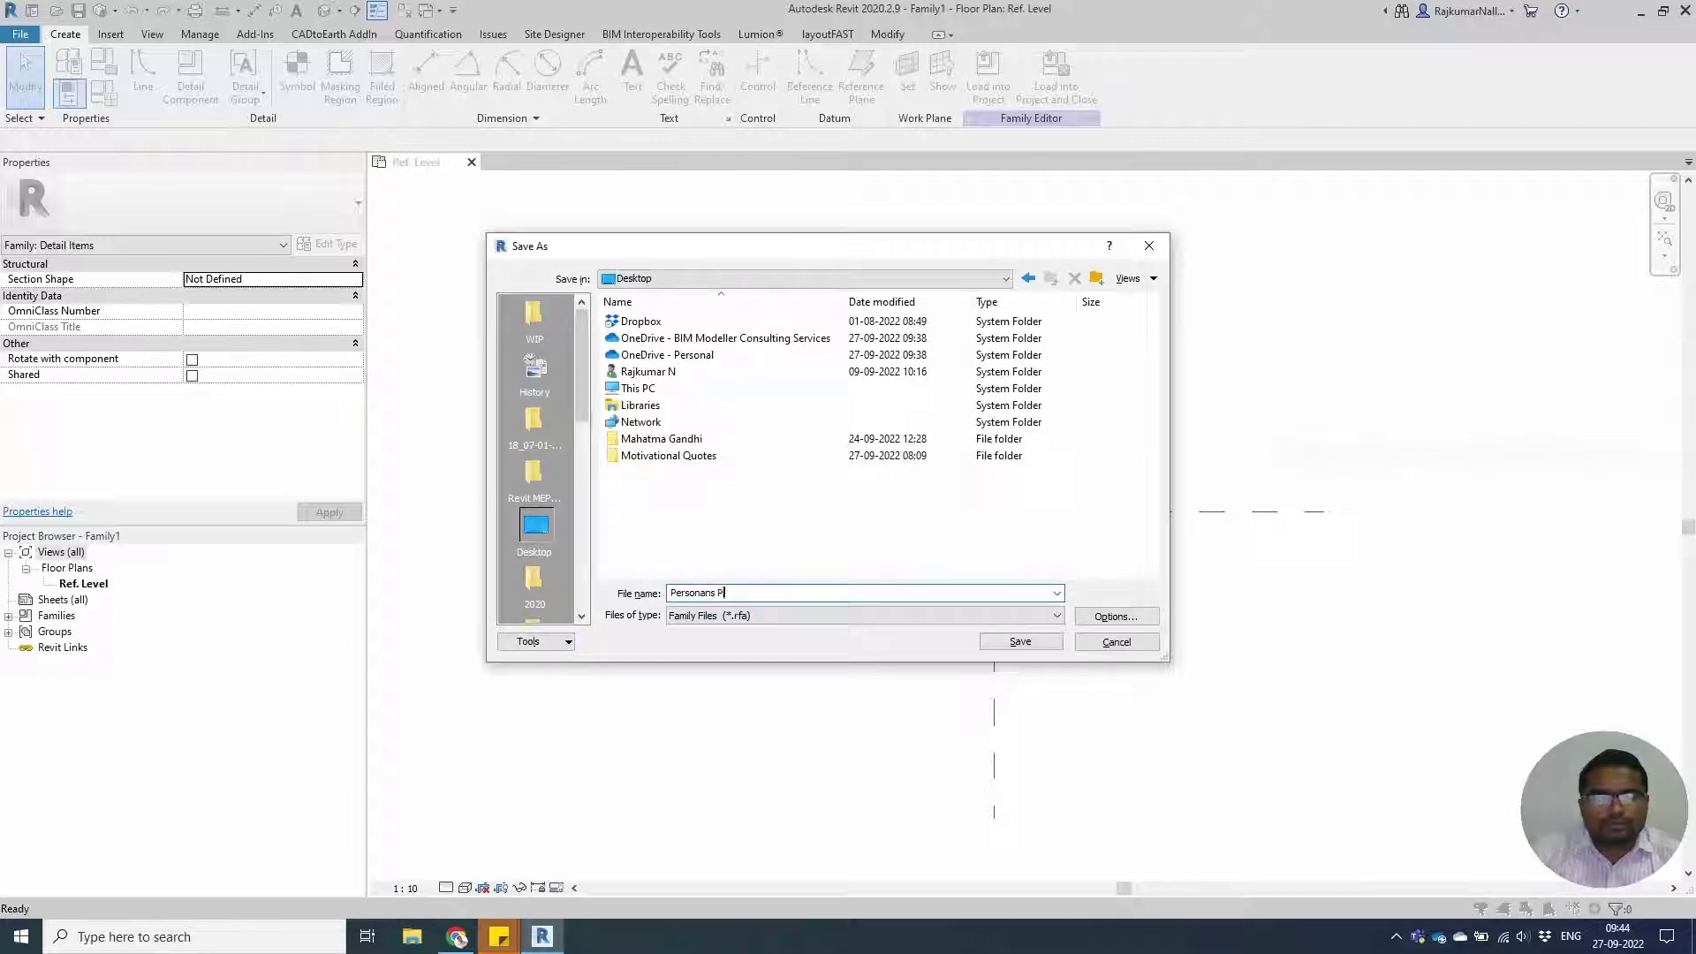
text(Personans Person Standing)
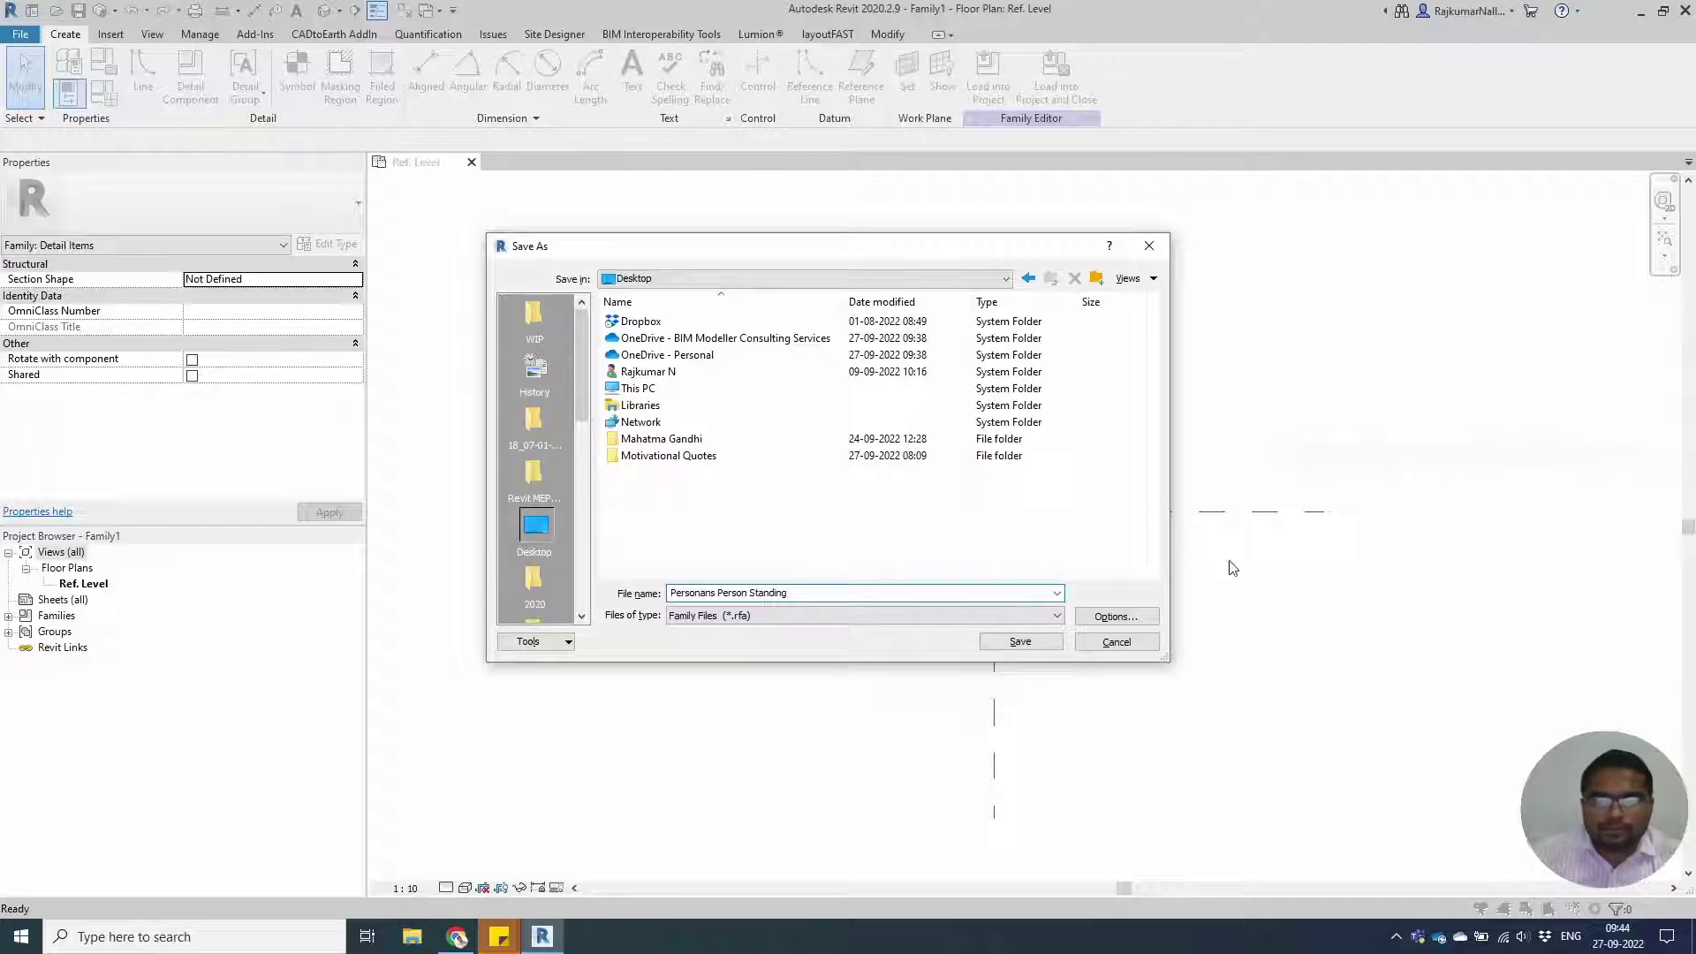
click(1115, 615)
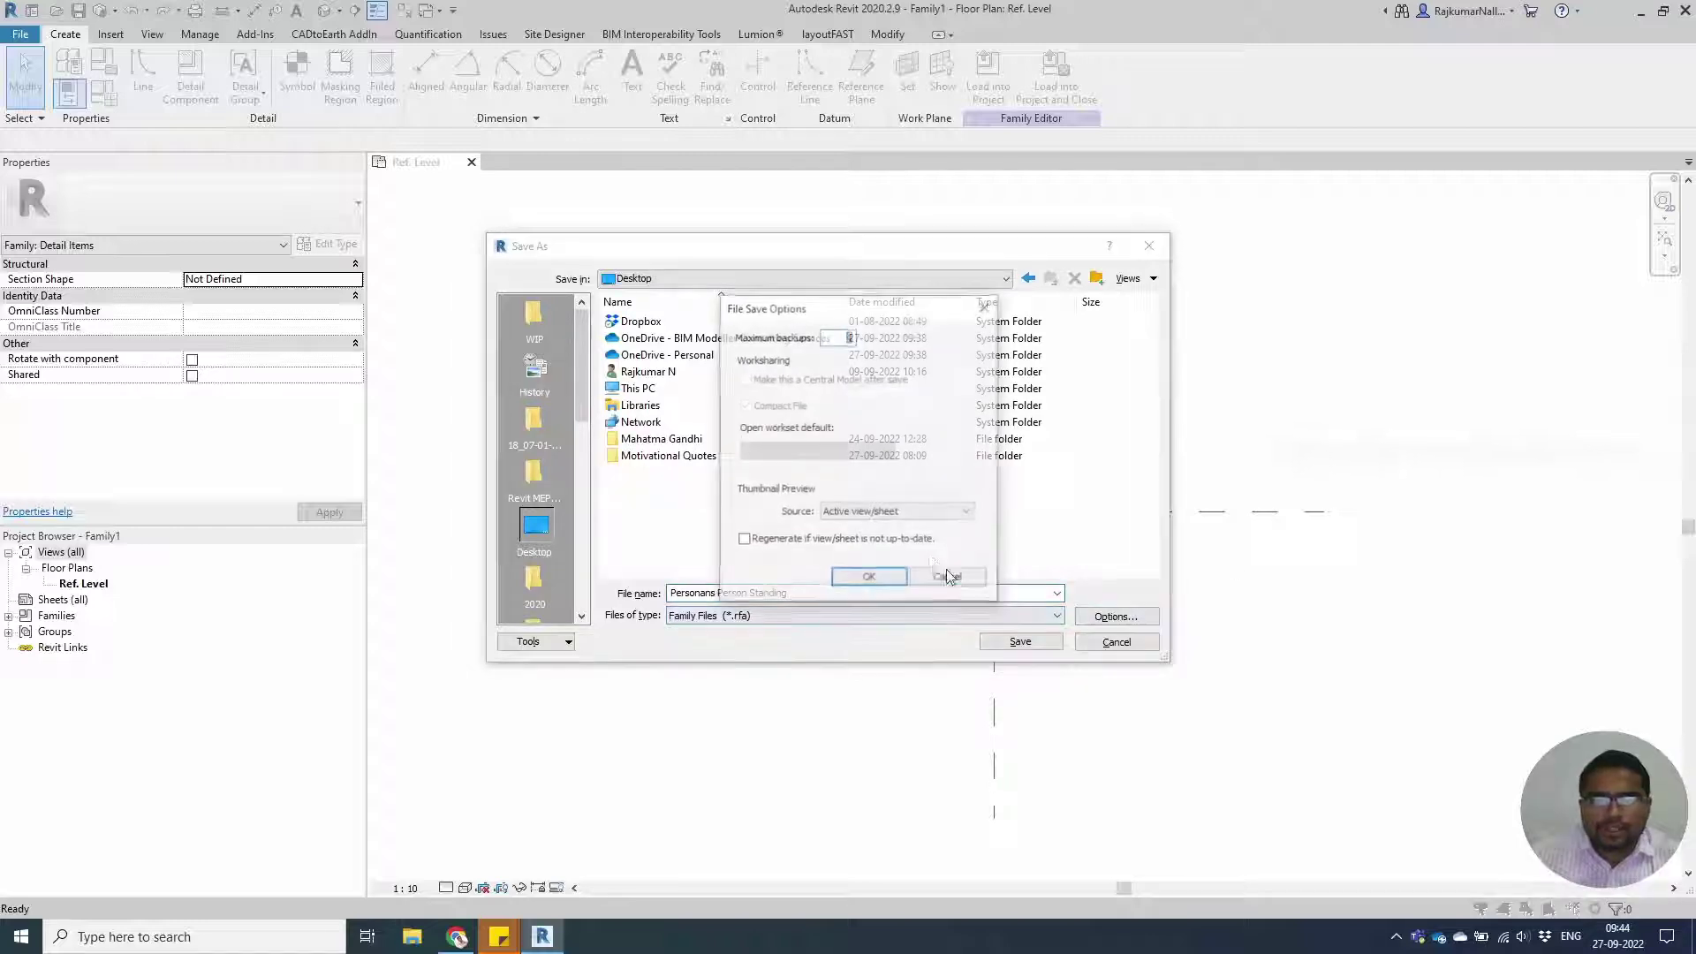
click(870, 578)
click(1017, 641)
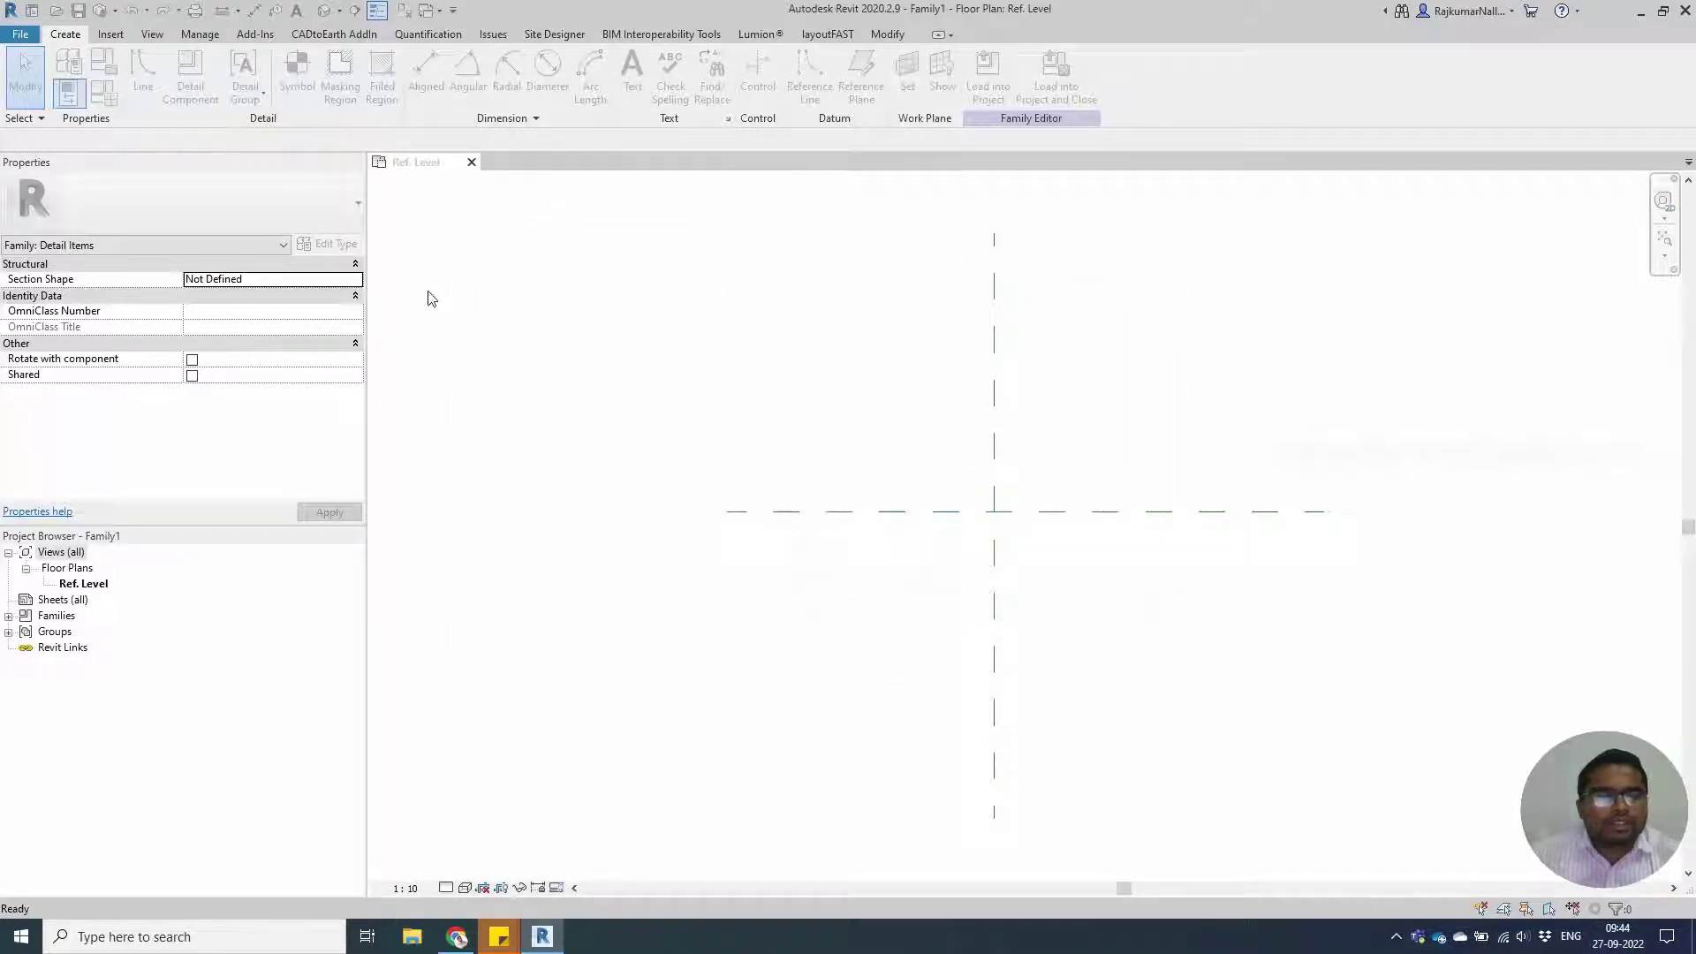
click(111, 36)
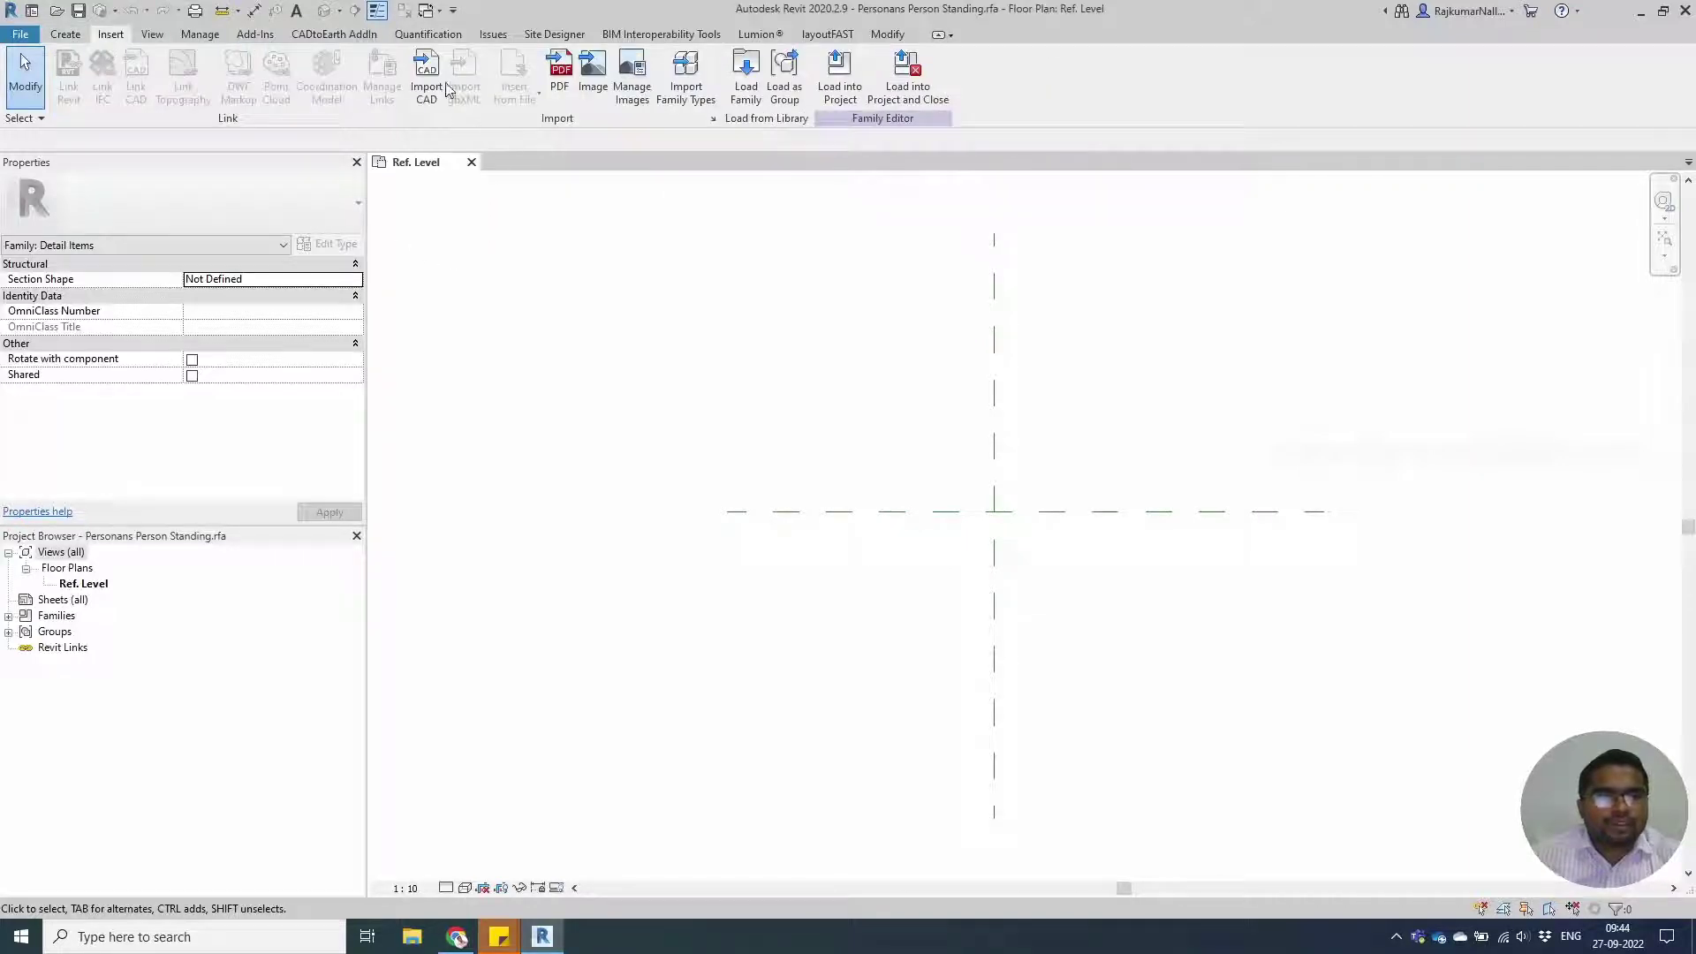
click(595, 88)
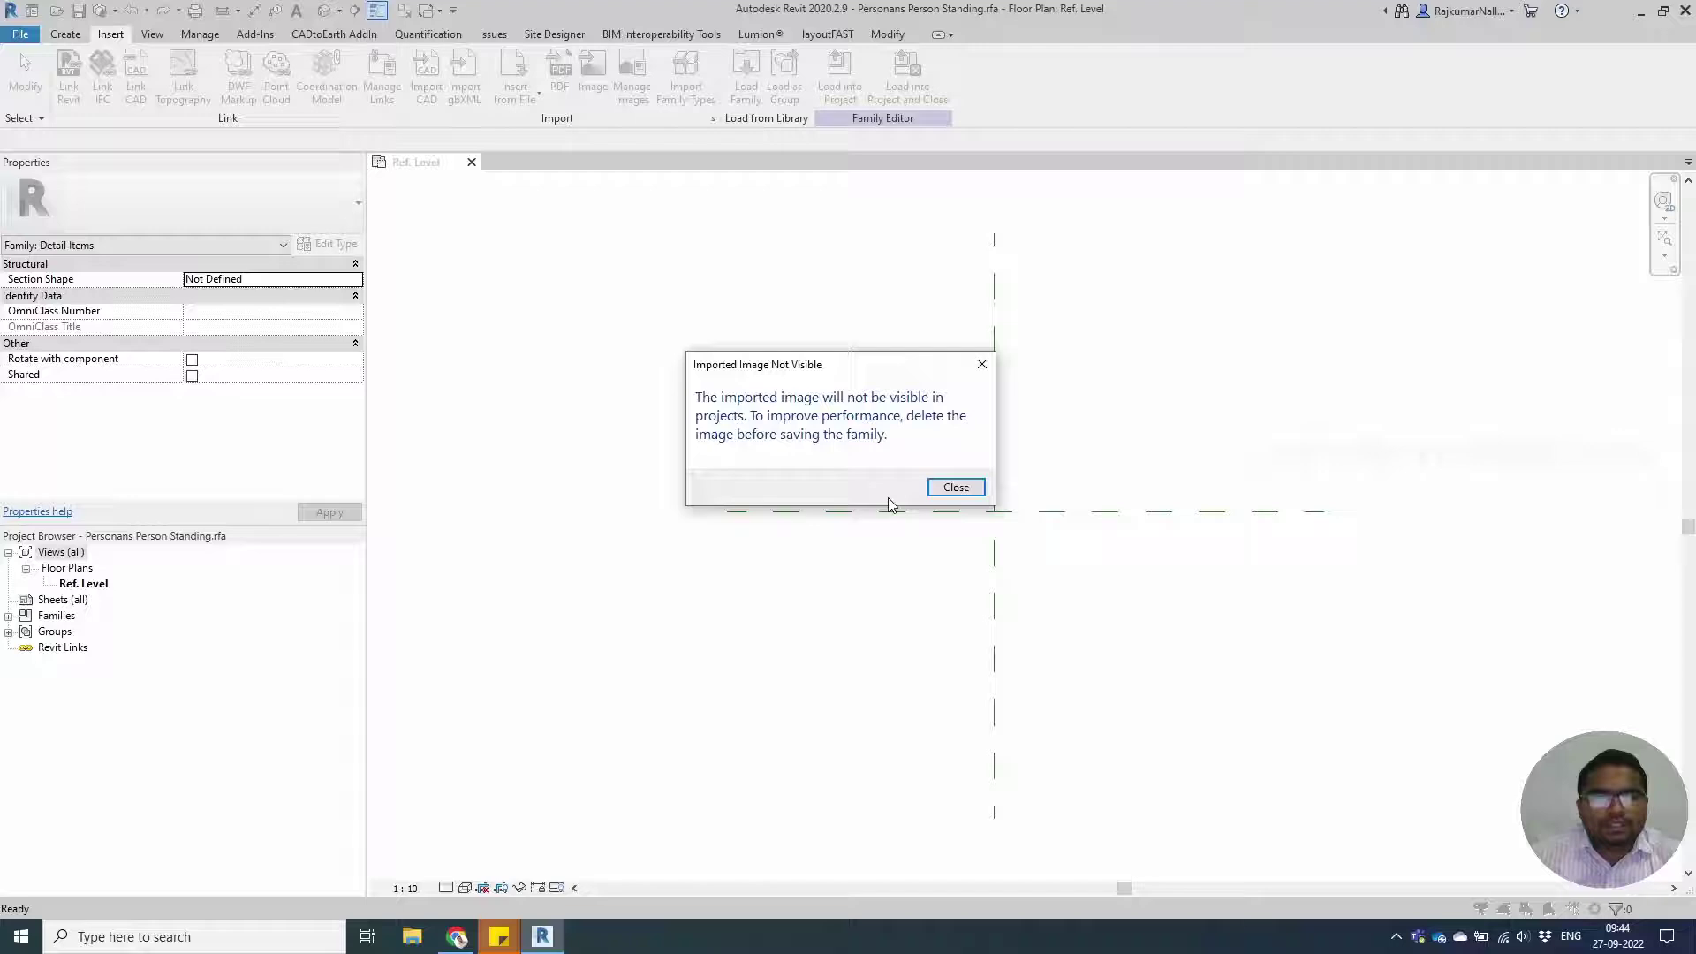
click(954, 489)
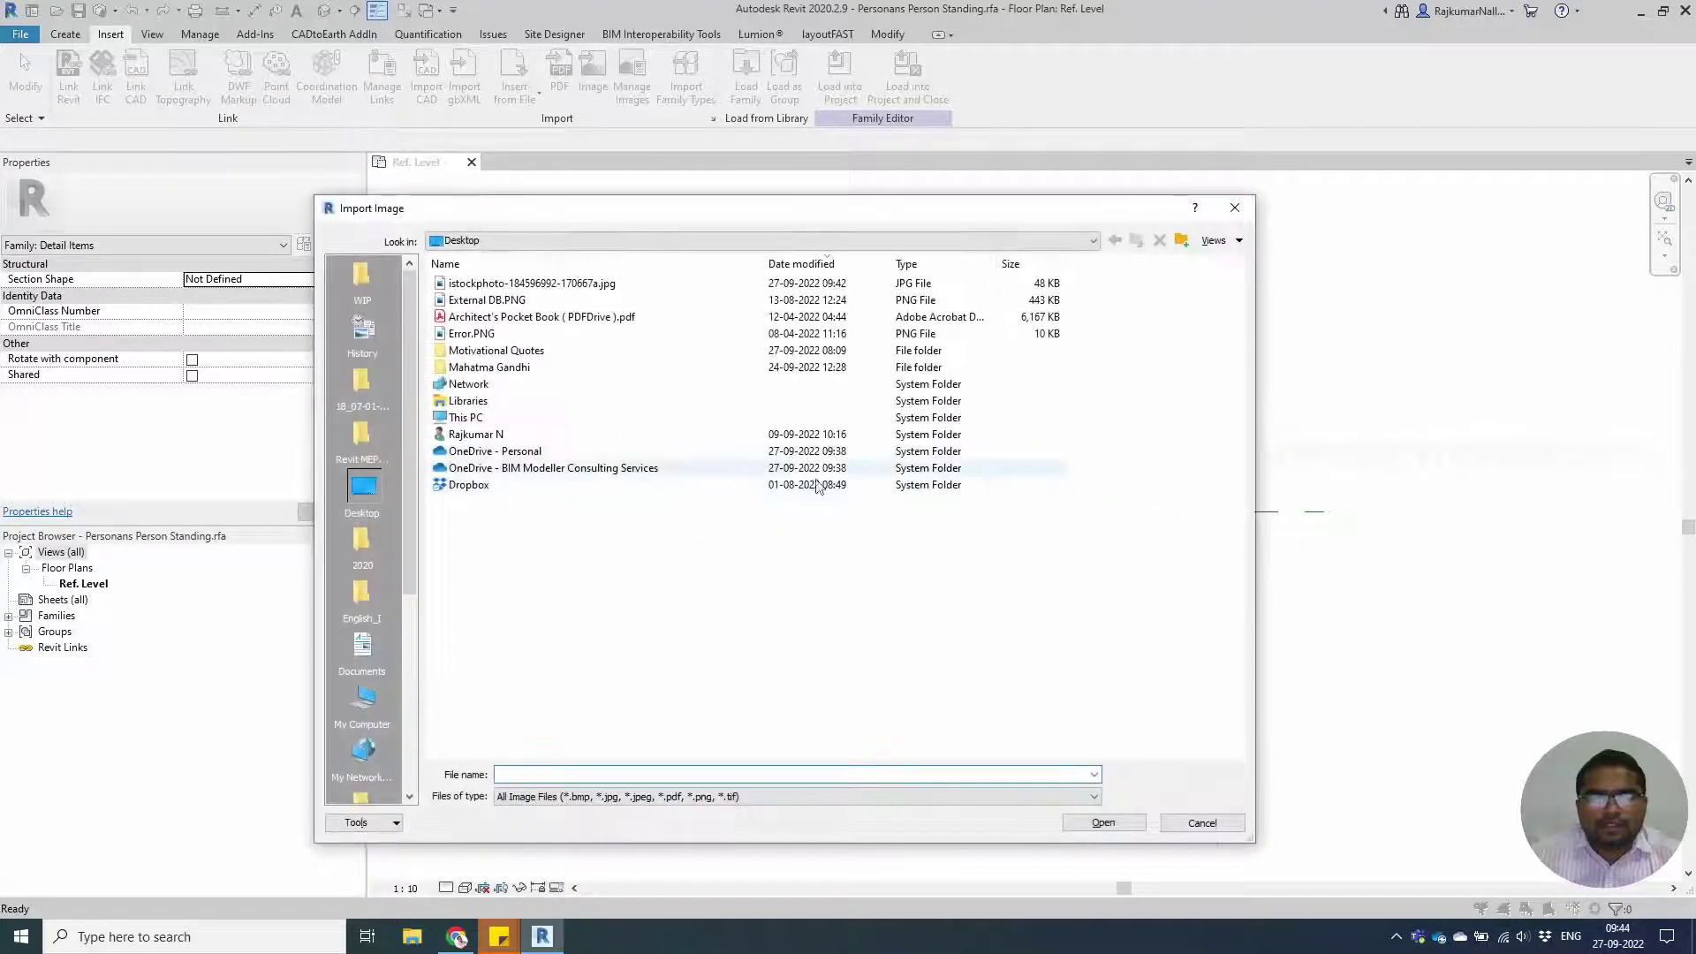
click(530, 283)
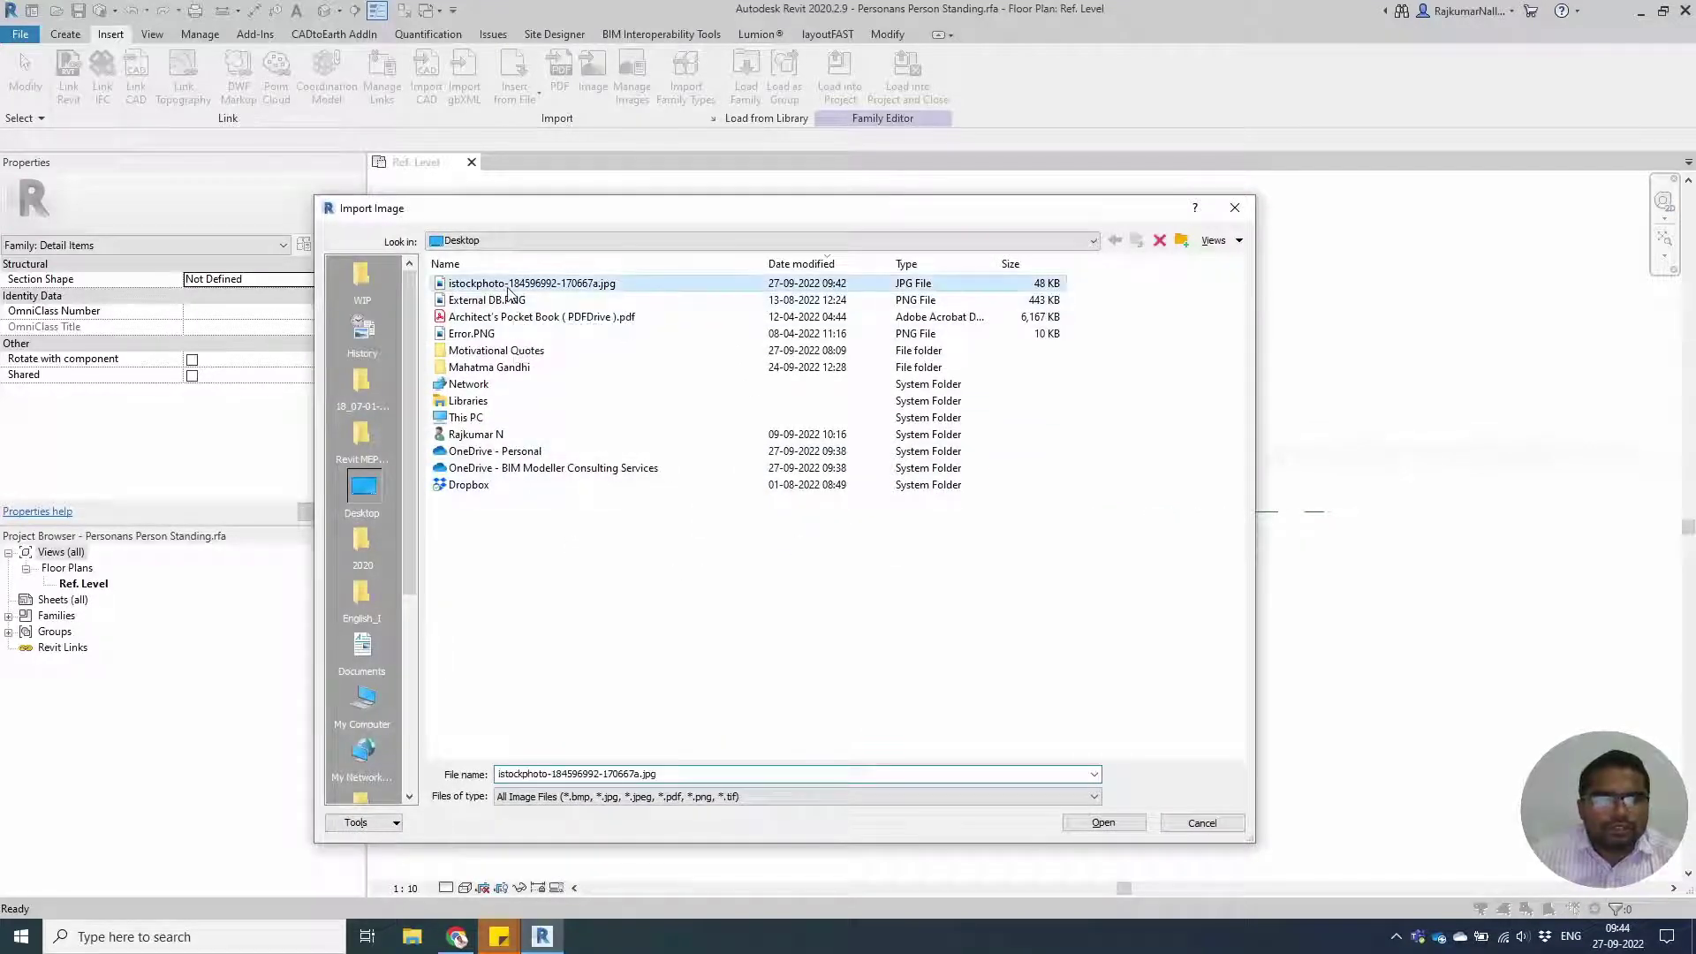
right_click(567, 283)
click(601, 301)
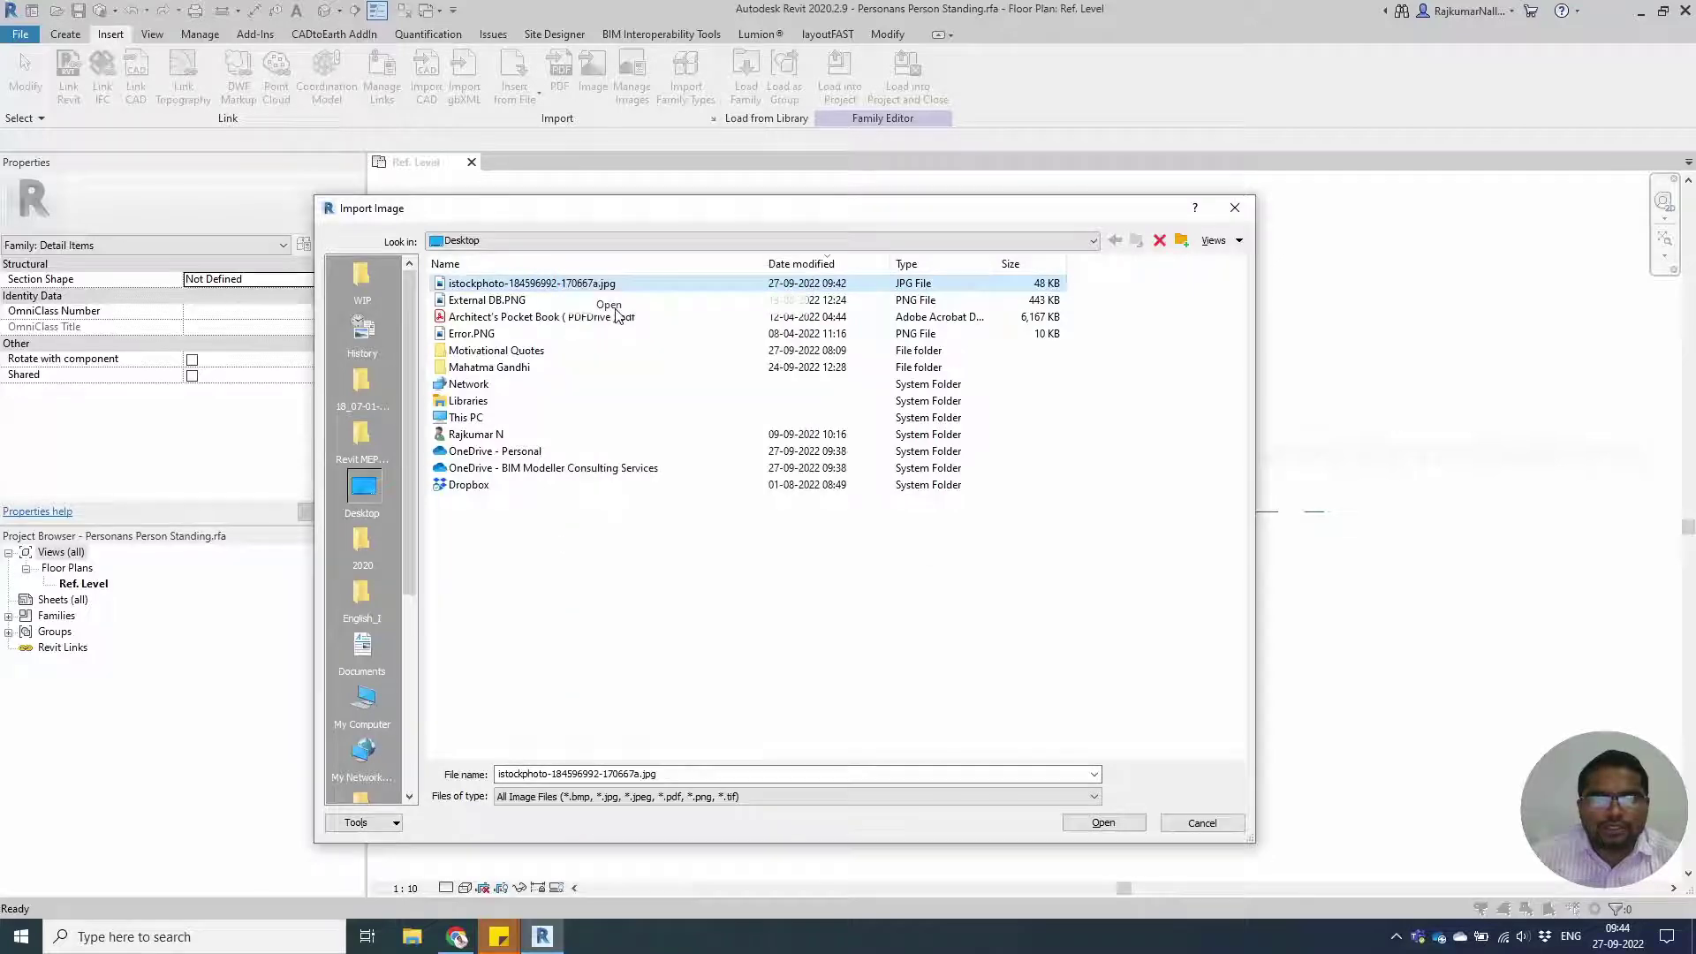
key(alt+space)
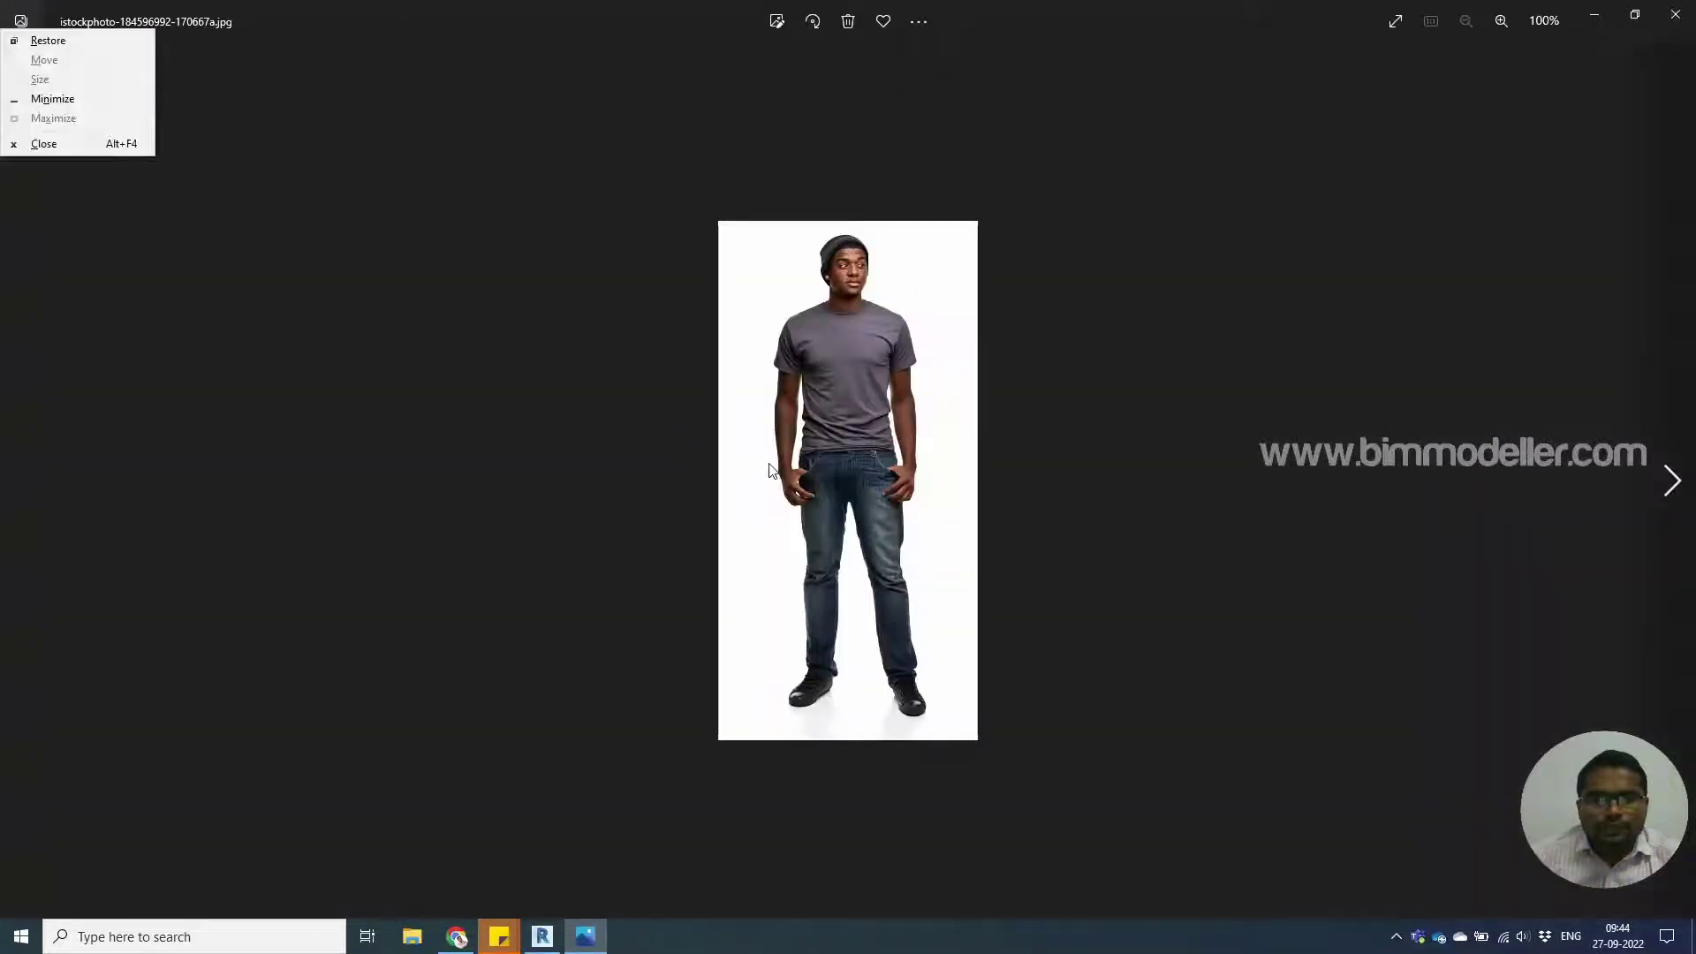
key(c)
click(1091, 824)
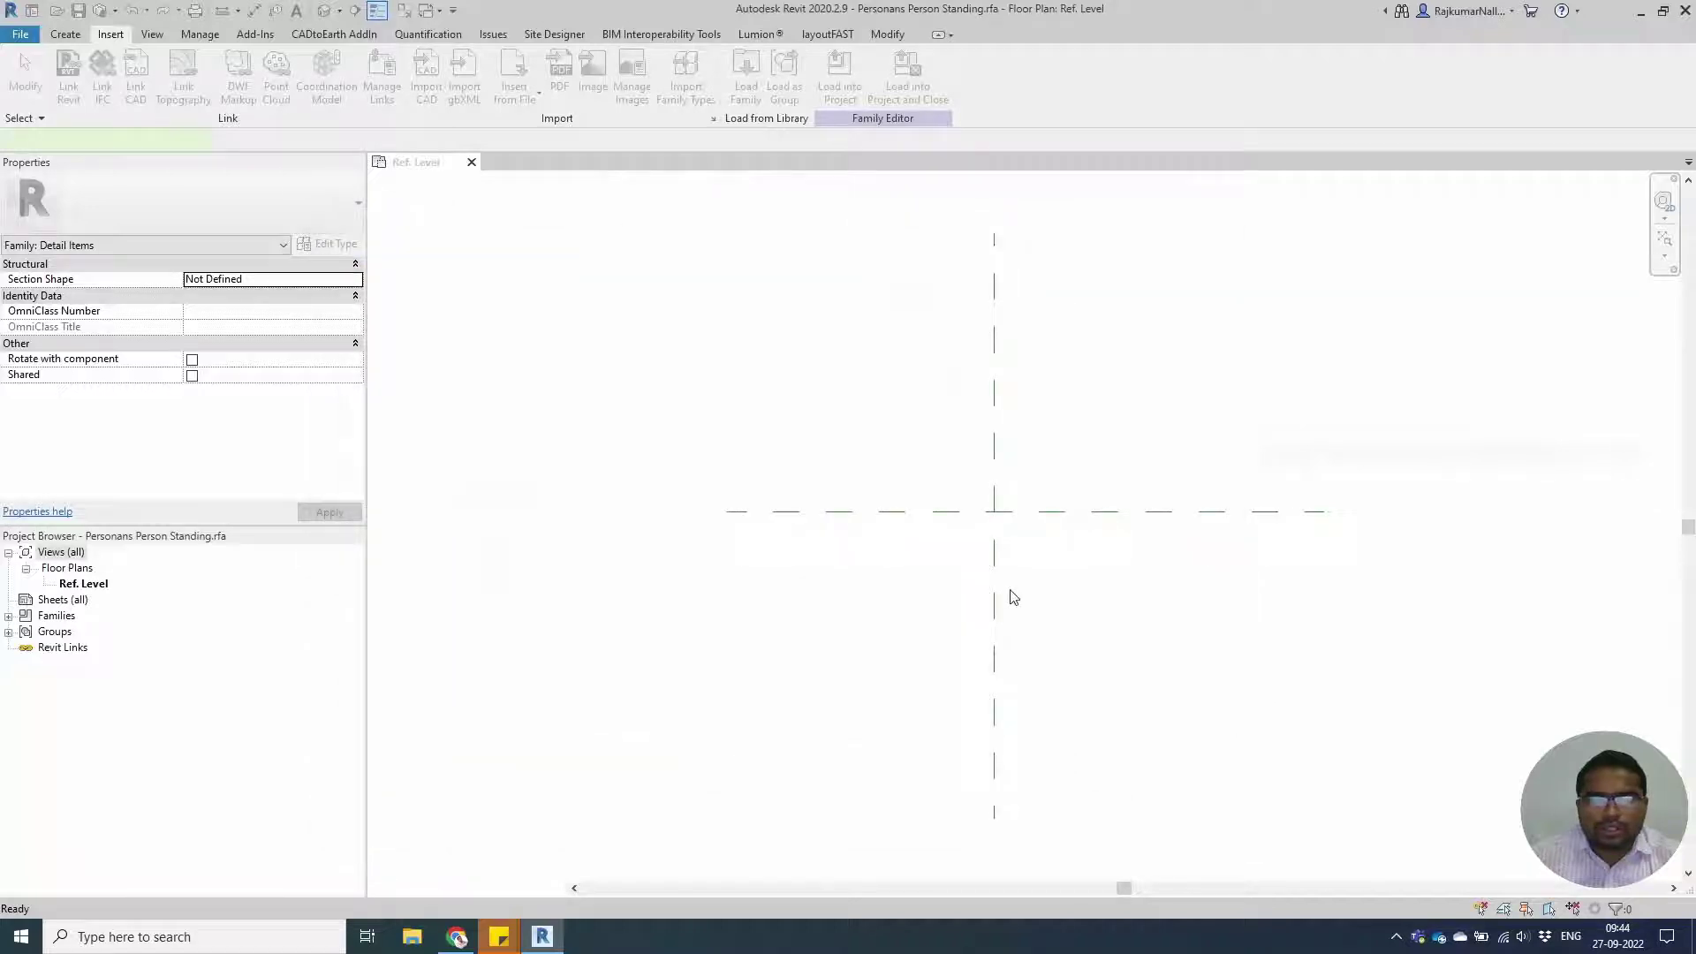
middle_drag(995, 369, 878, 575)
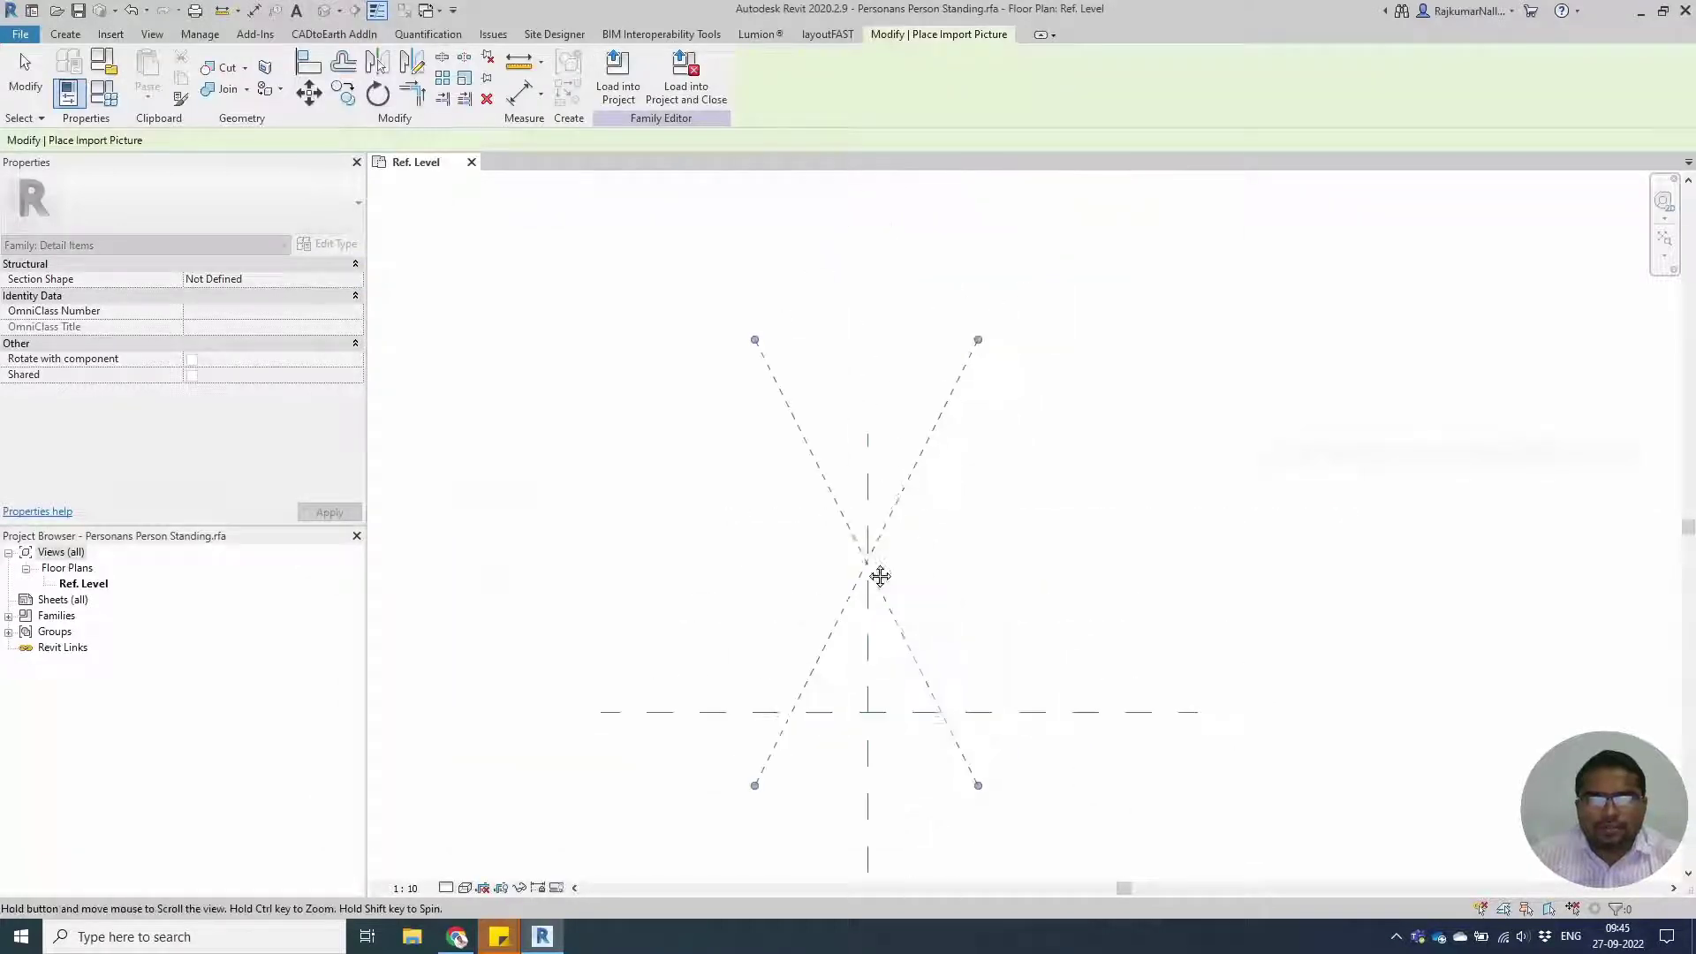
click(876, 479)
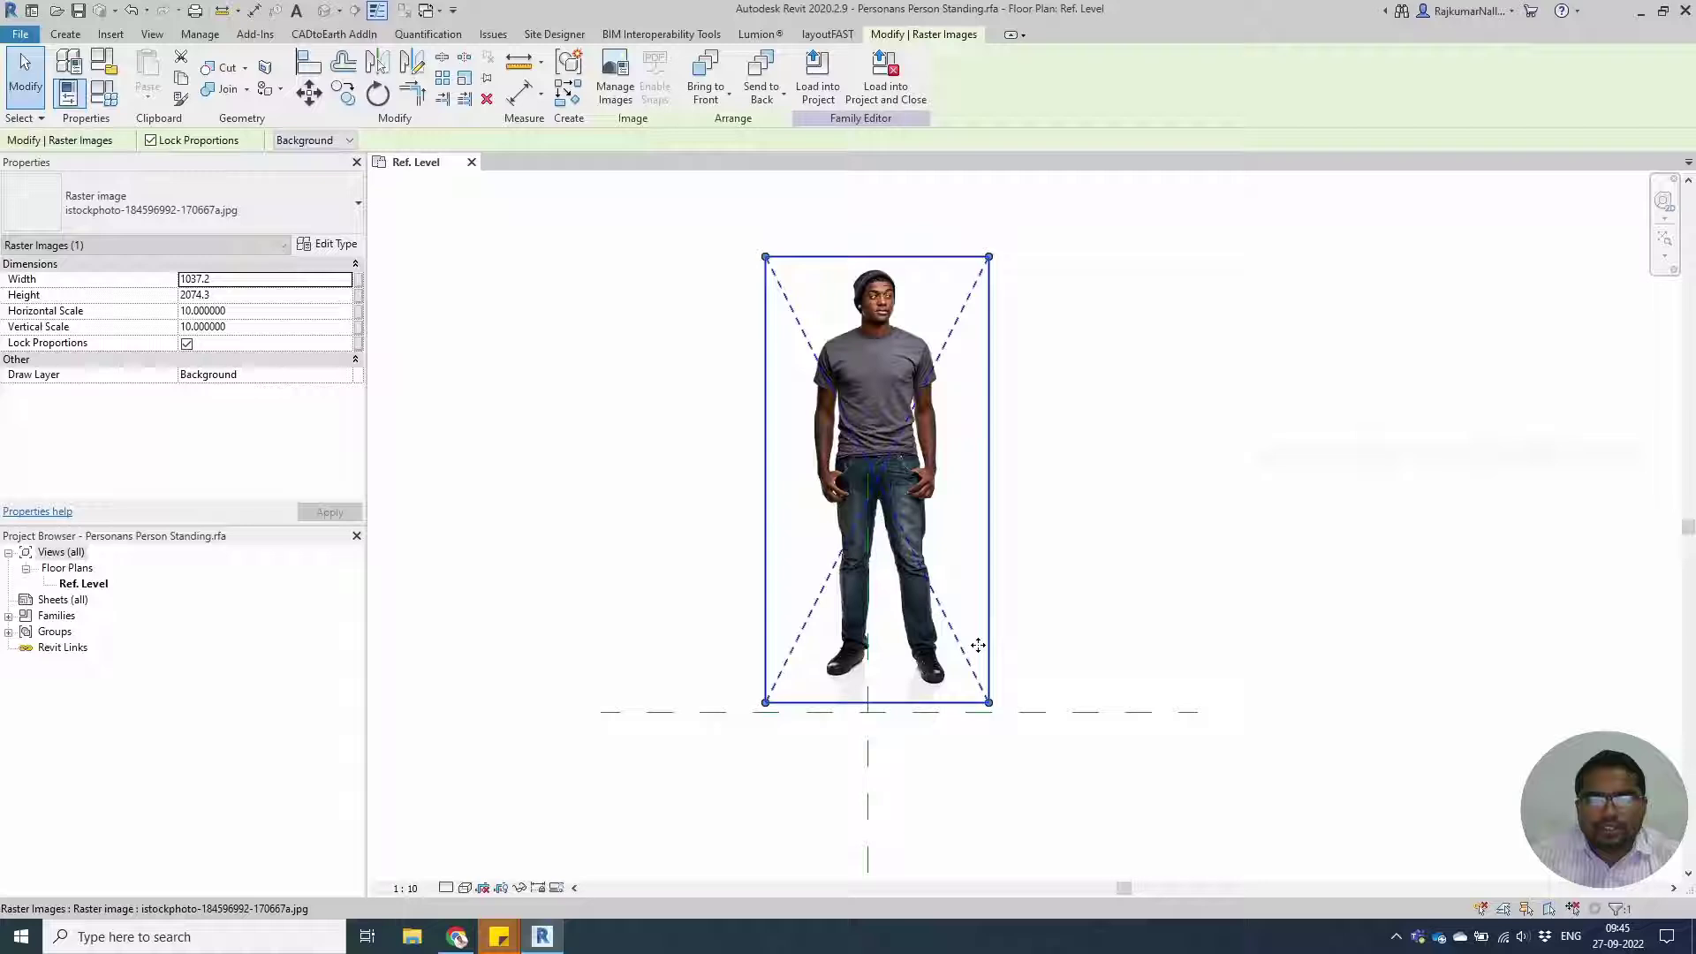
Measure the placed image's height from its lower edge to its upper edge.
click(513, 69)
click(795, 701)
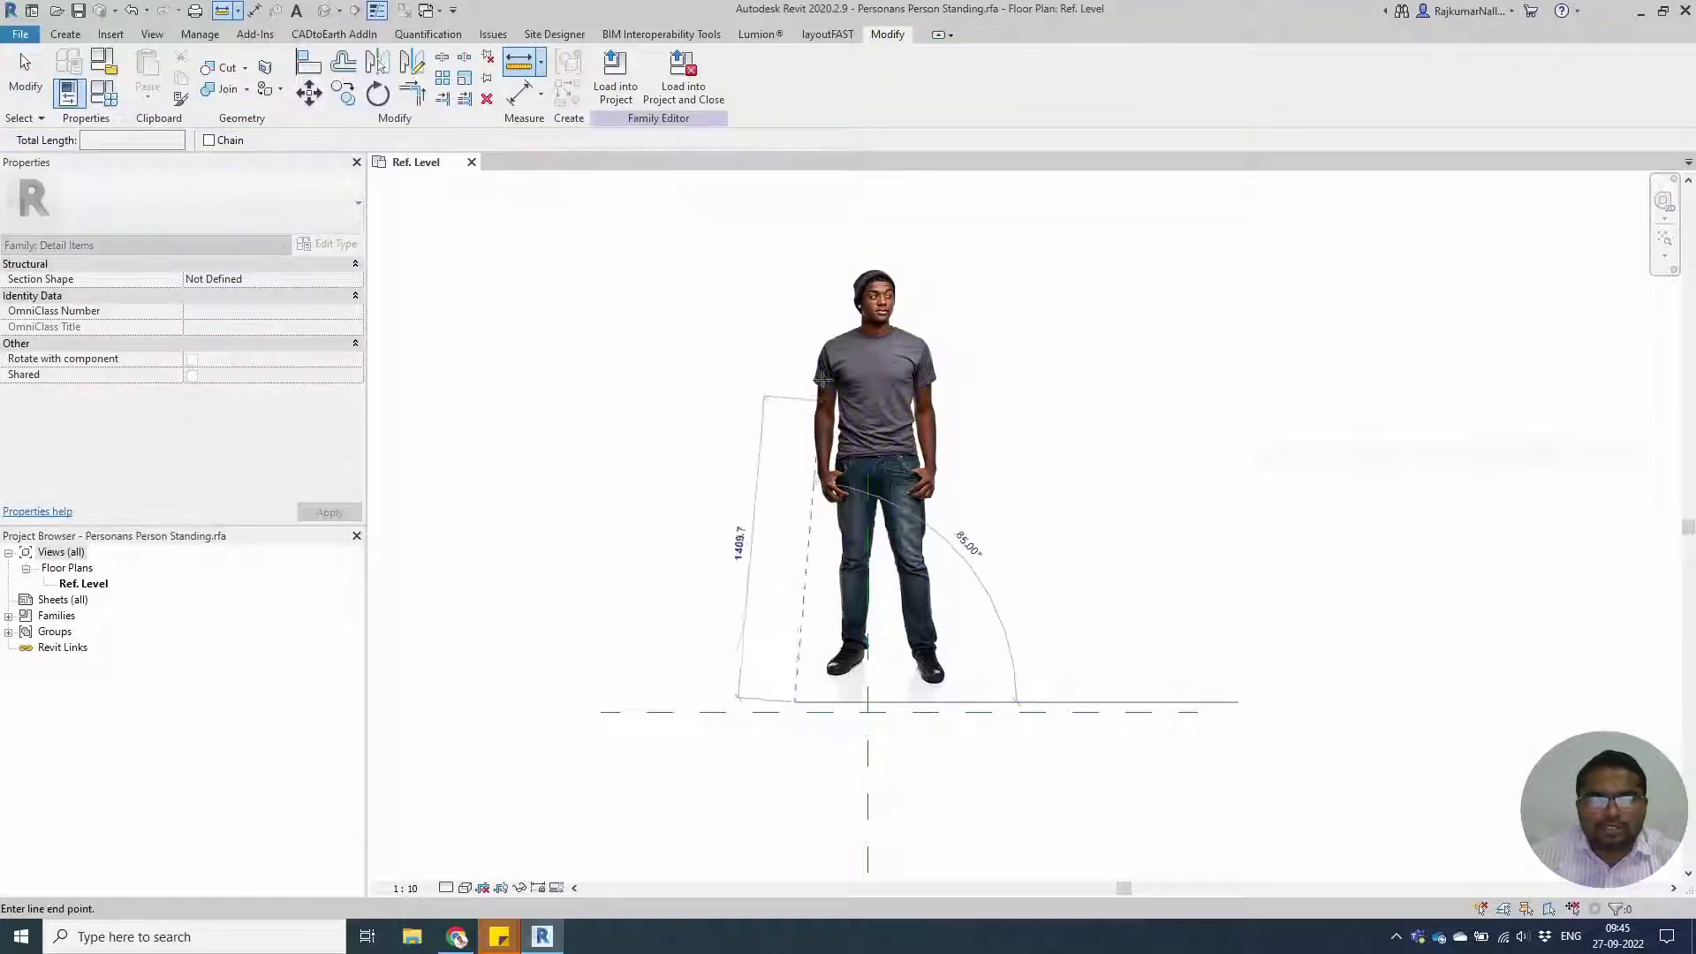
click(793, 257)
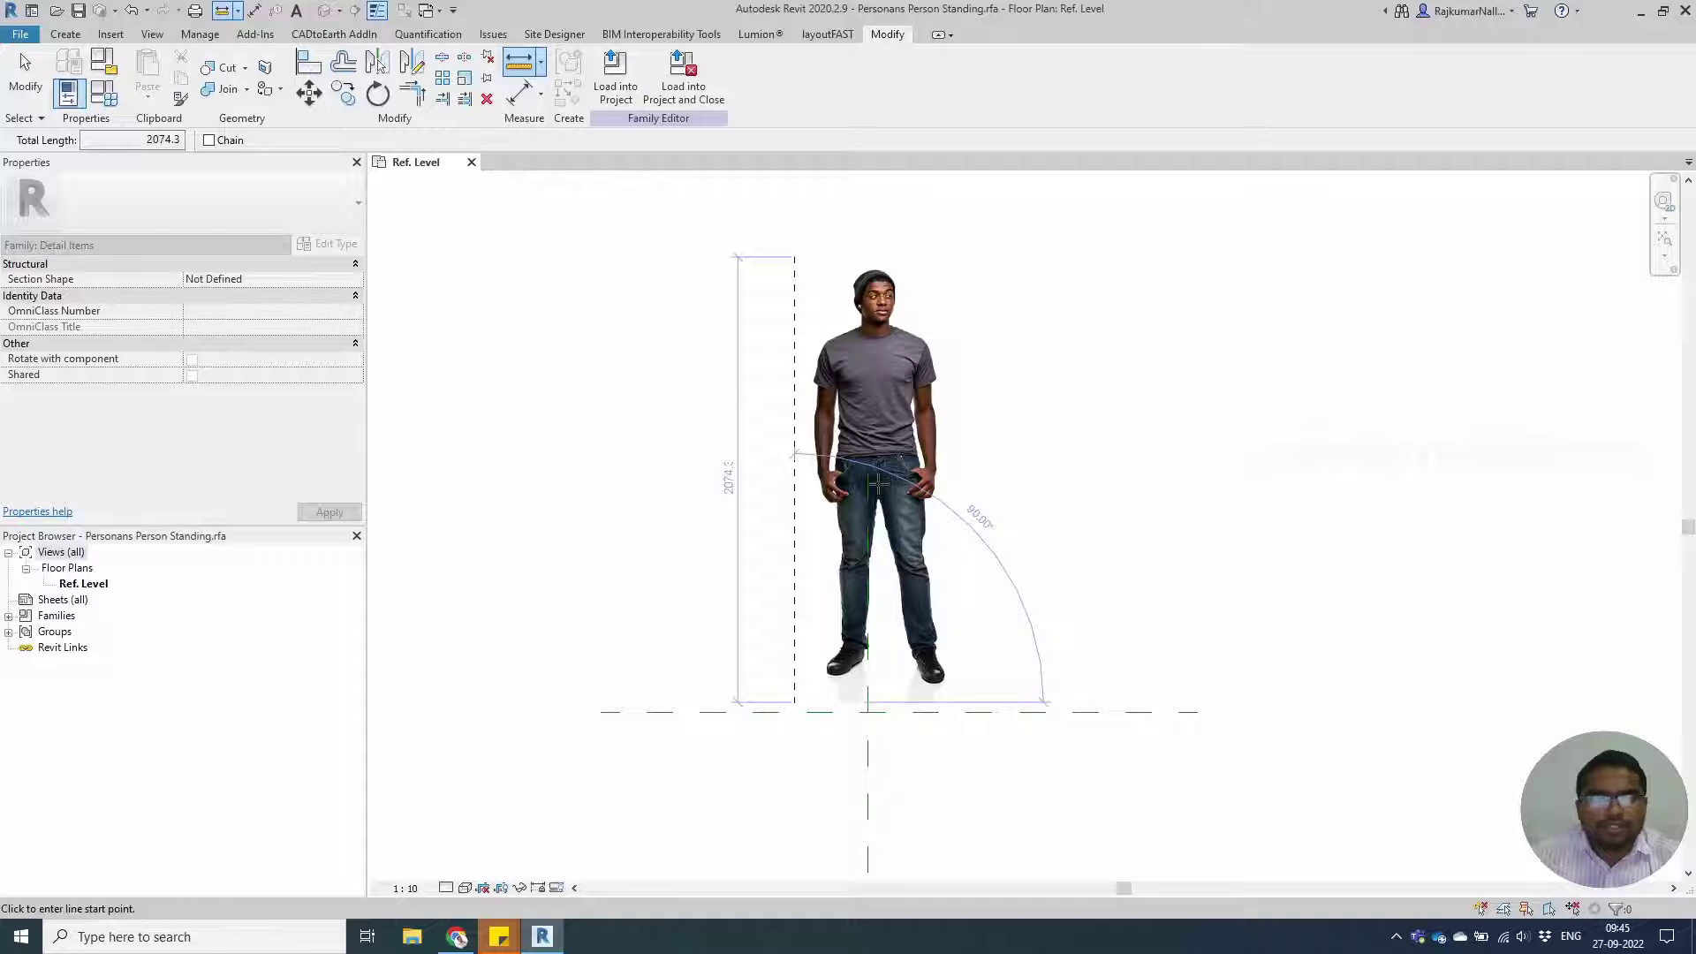
key(Escape)
key(Escape)
Scale the person image graphically from its lower-left corner so that its full height becomes 5.5 feet.
click(883, 426)
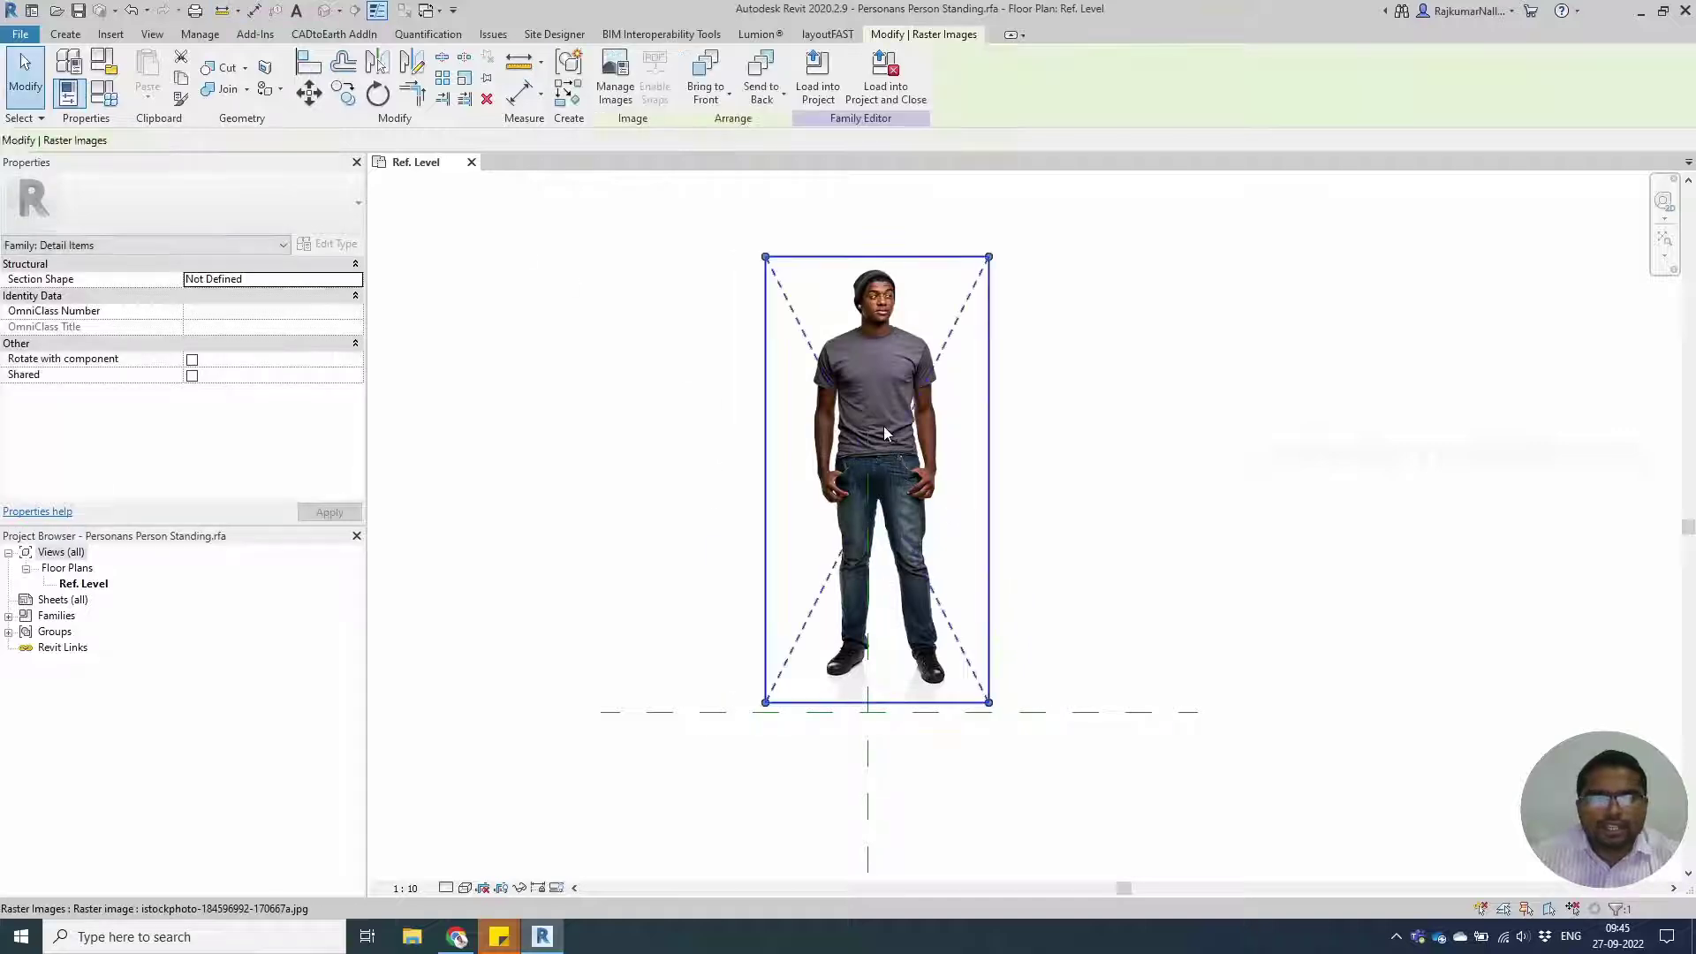
click(465, 78)
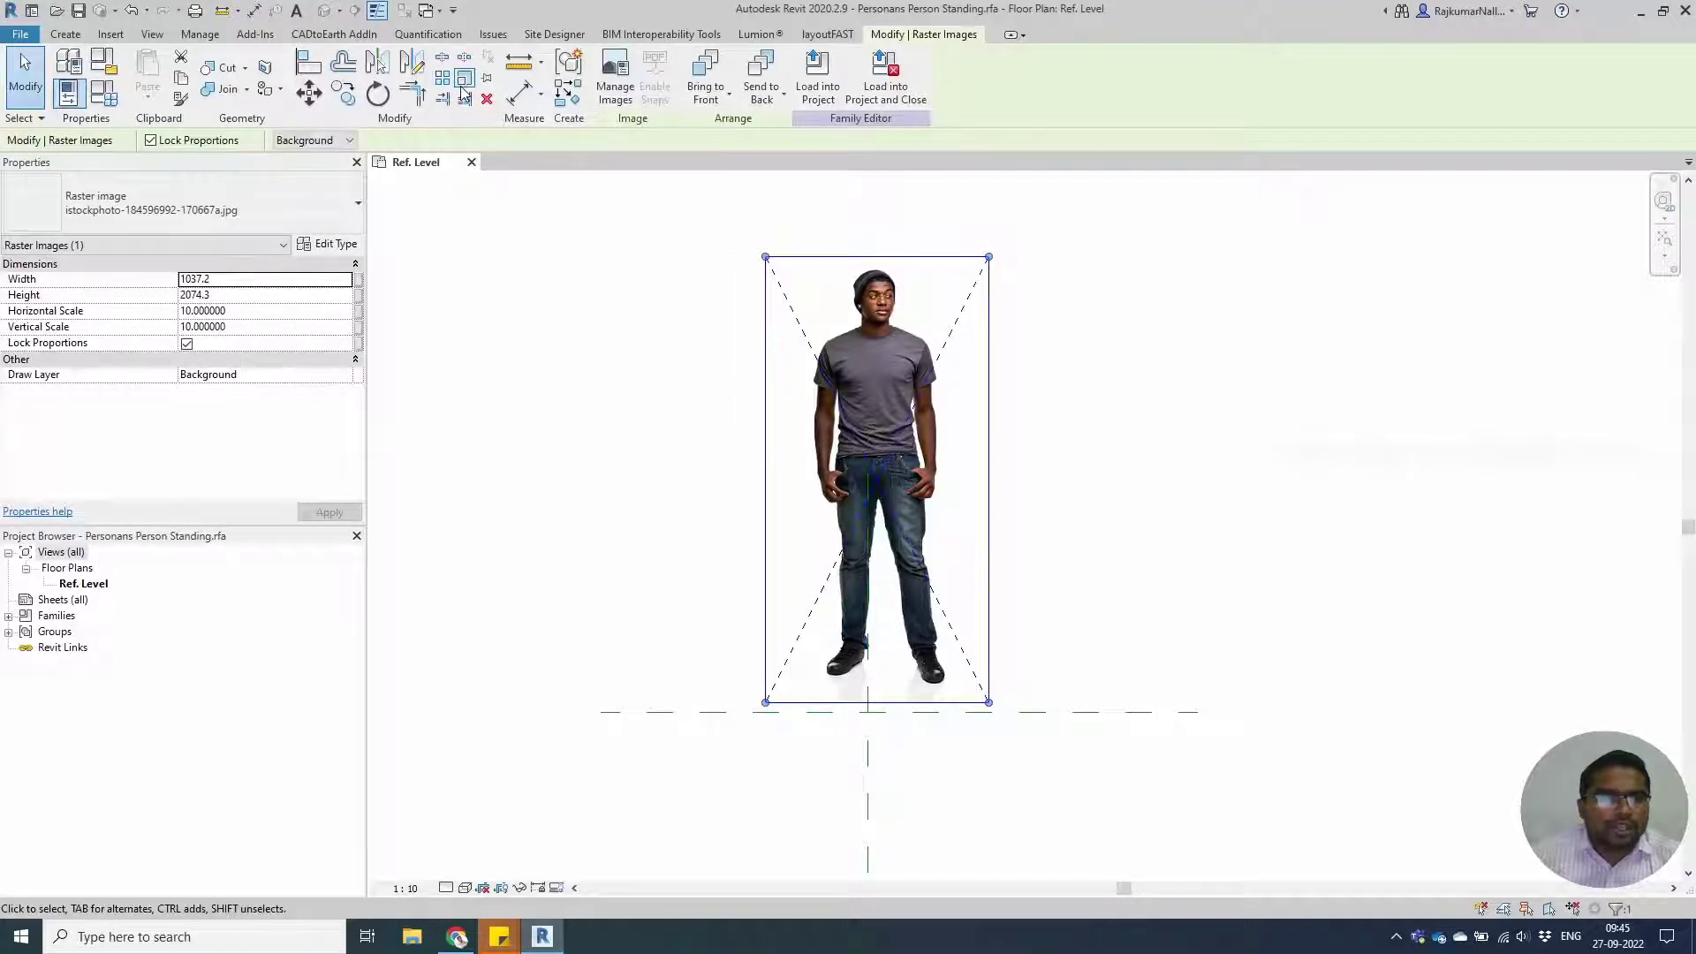
click(765, 704)
click(988, 703)
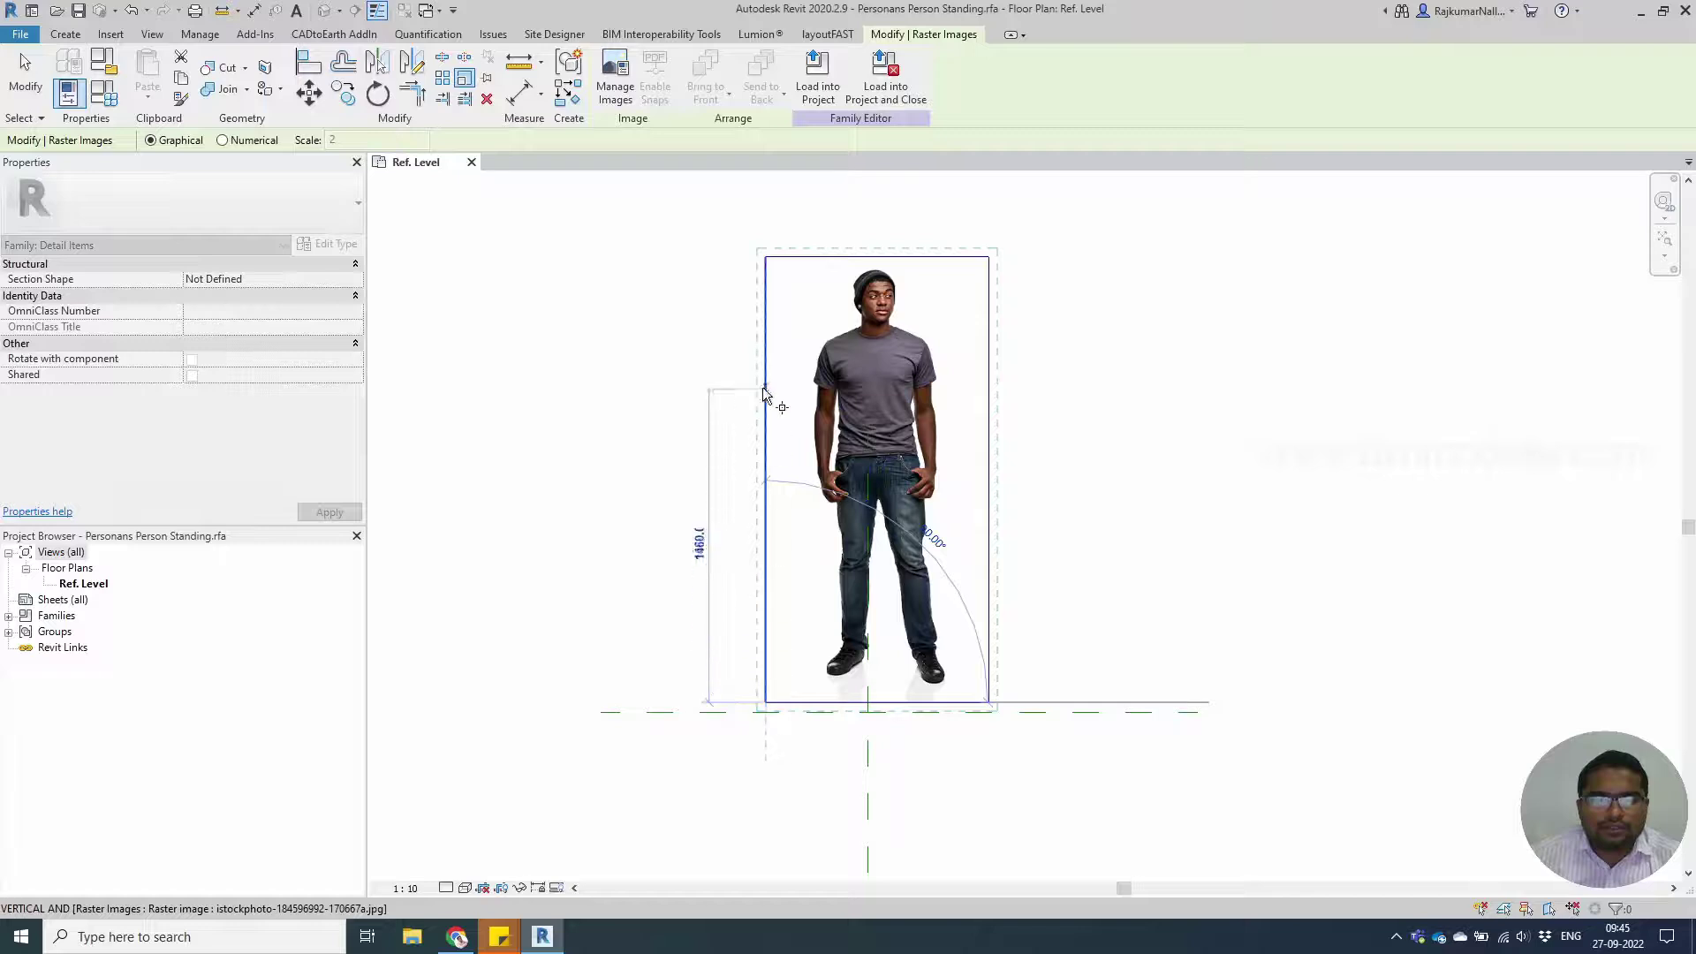
click(764, 257)
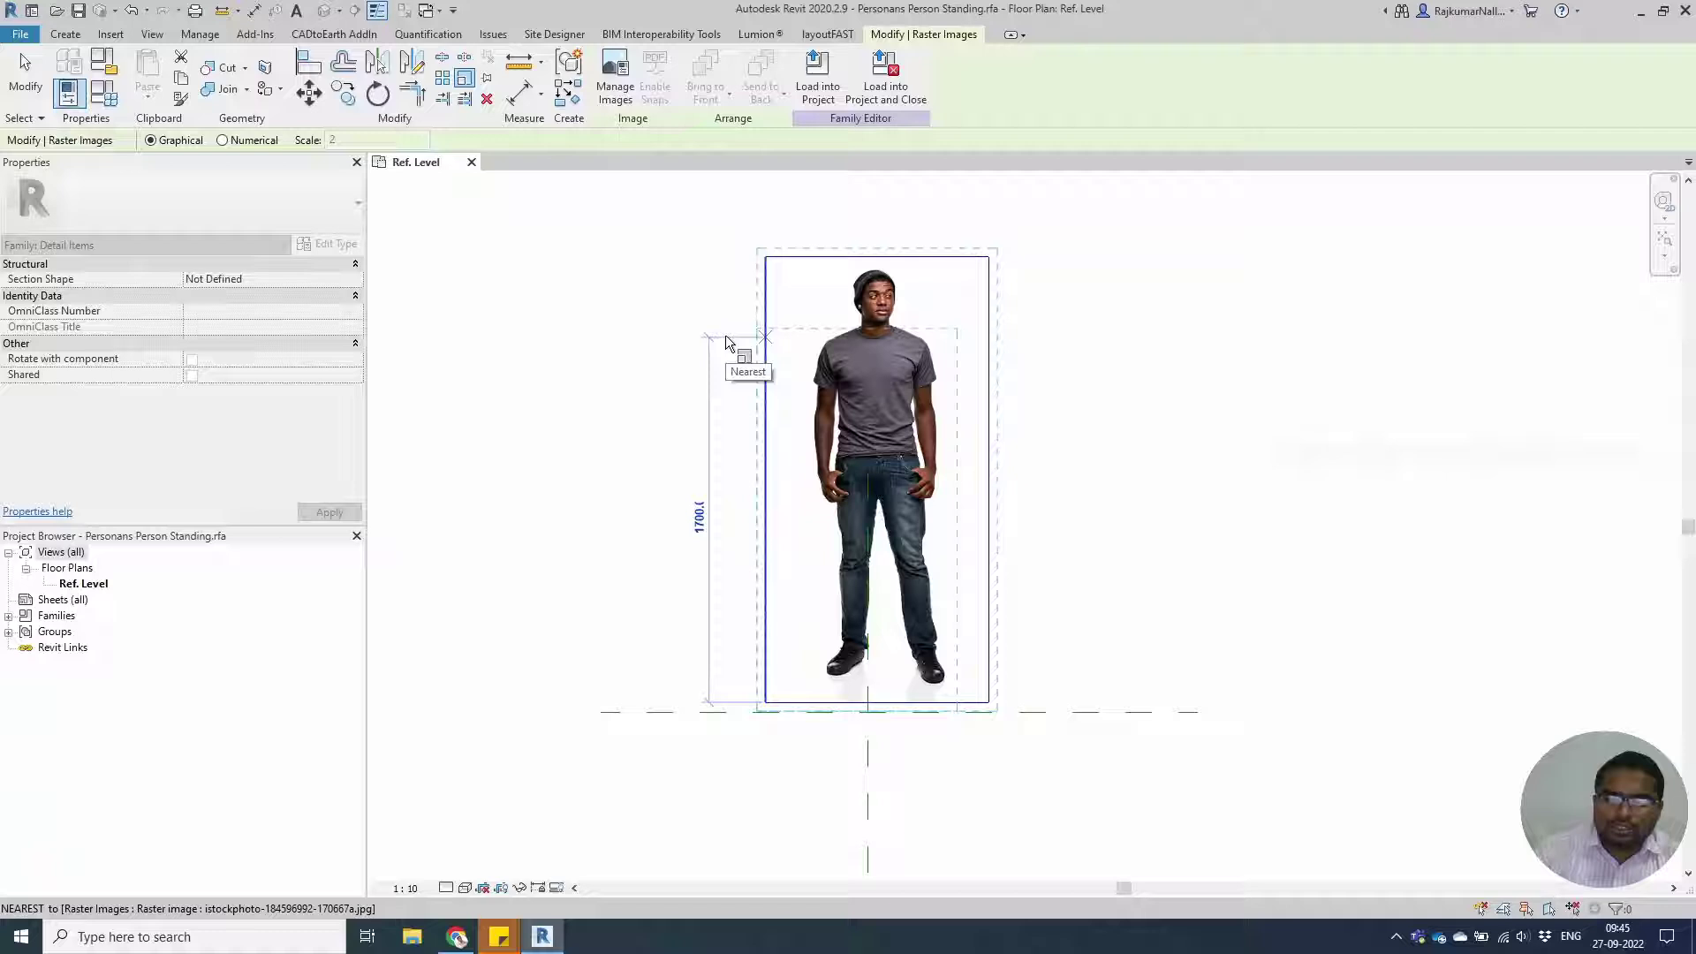
text(5.5)
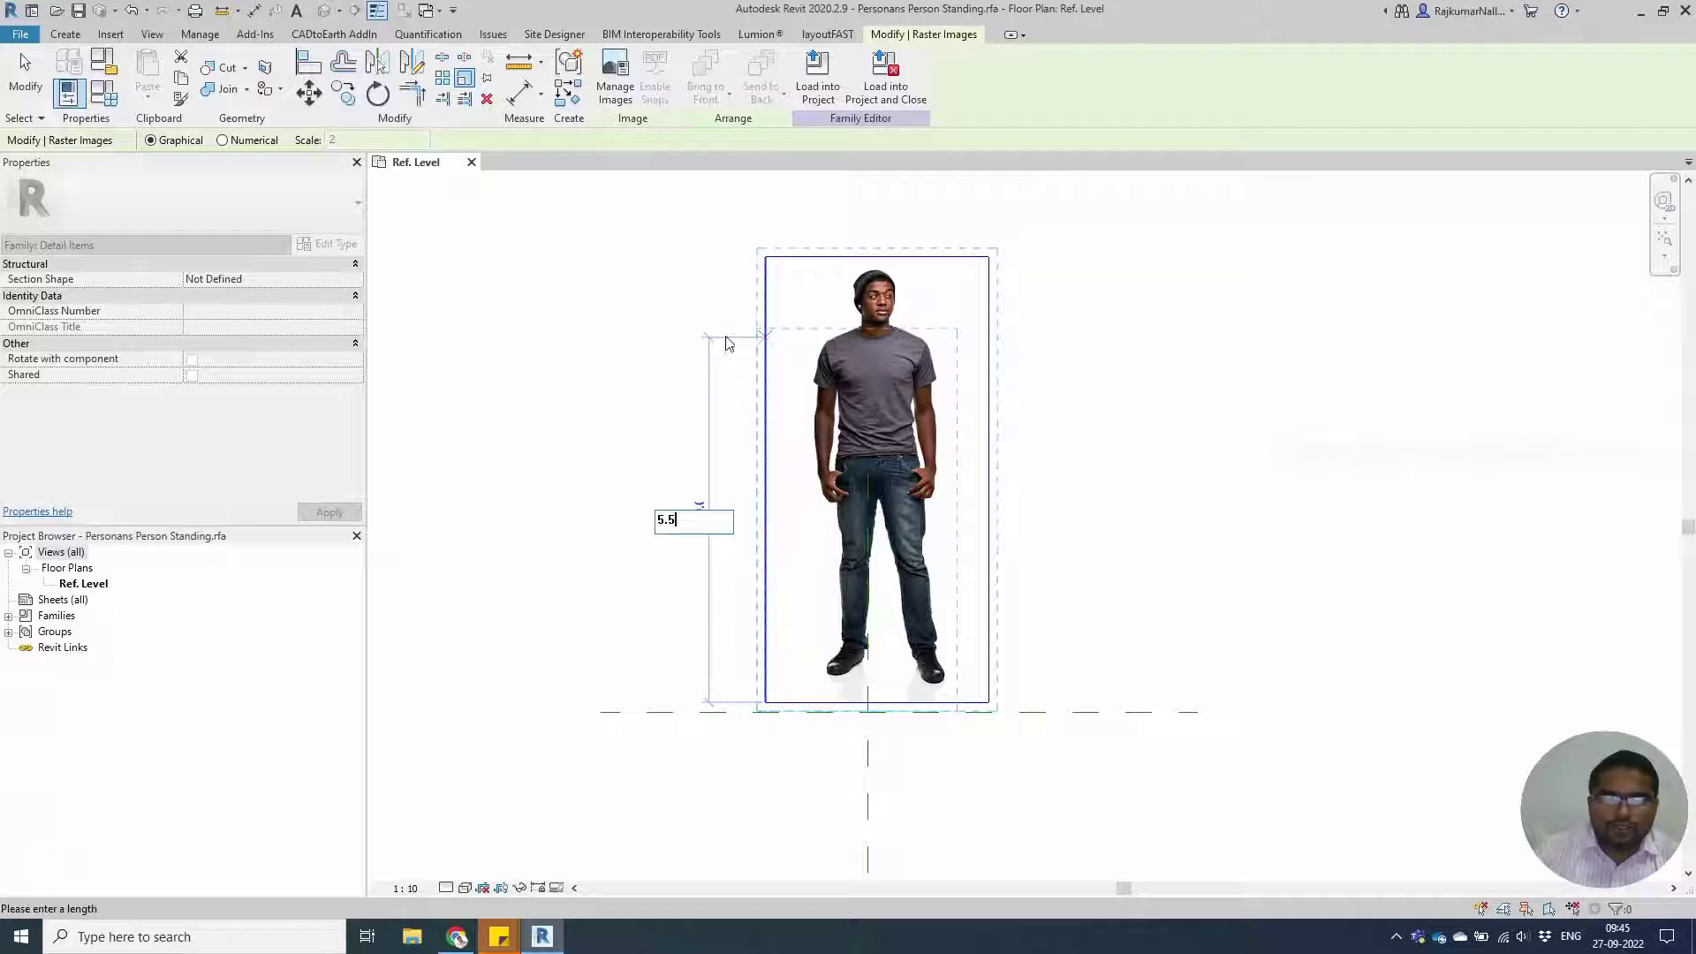
key(Return)
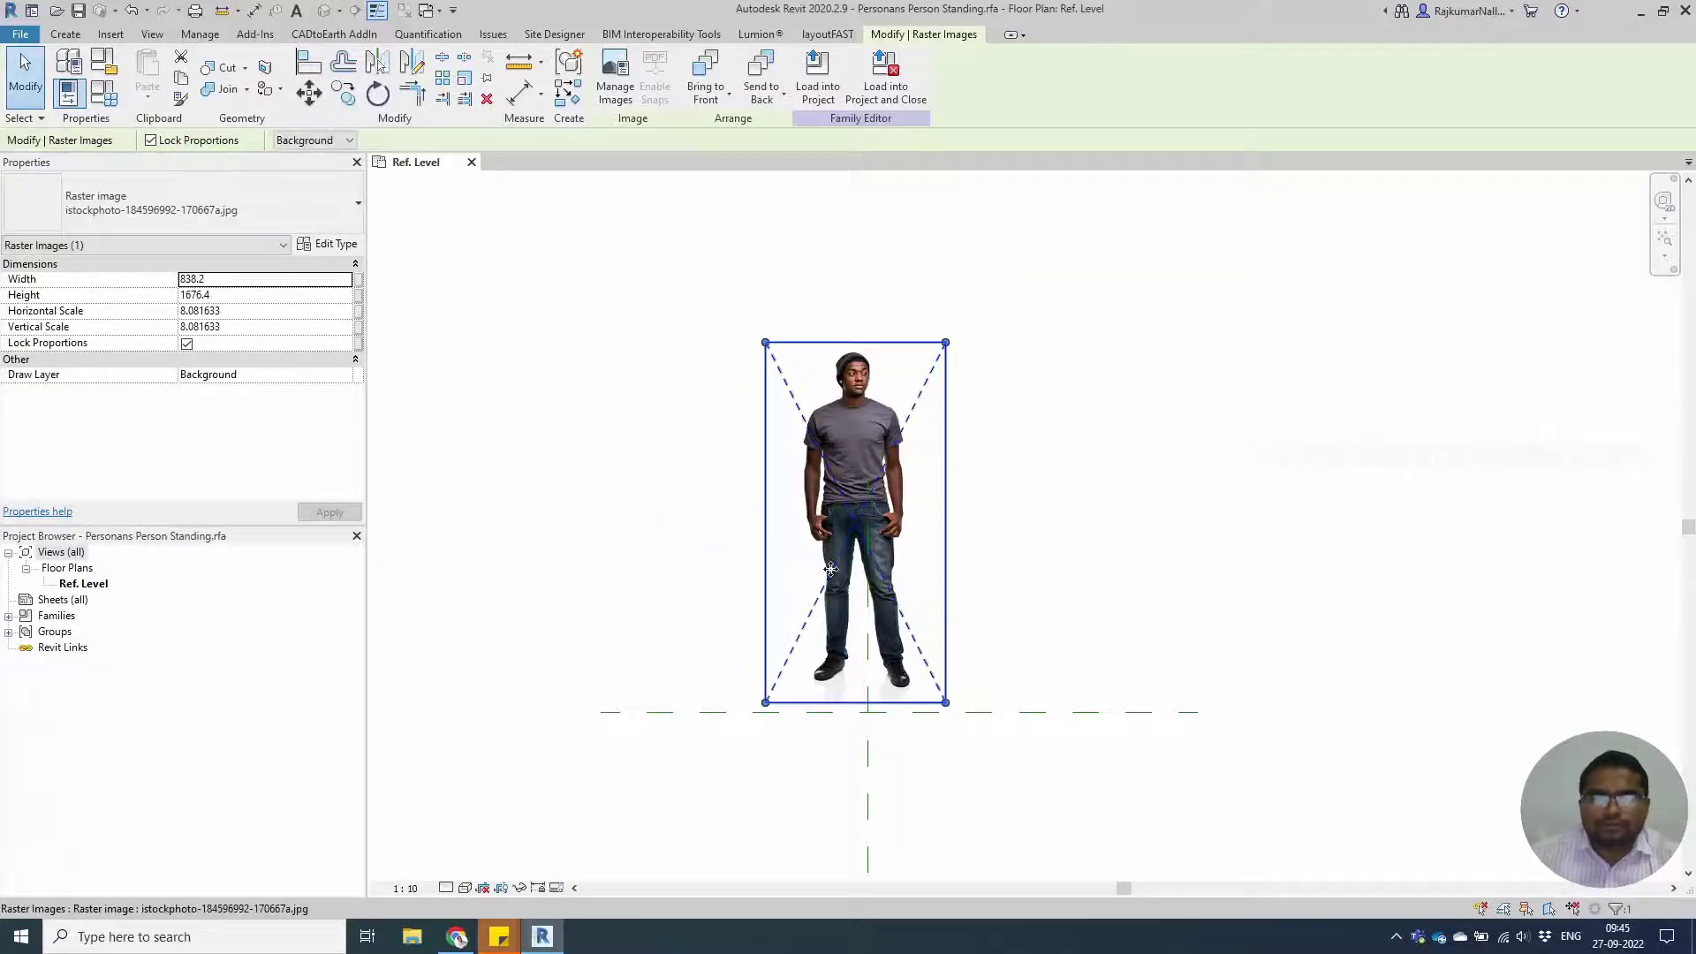
Move the image so the person's feet stand on the horizontal reference plane and the body is centred on the vertical one.
scroll(820, 698, up, 3)
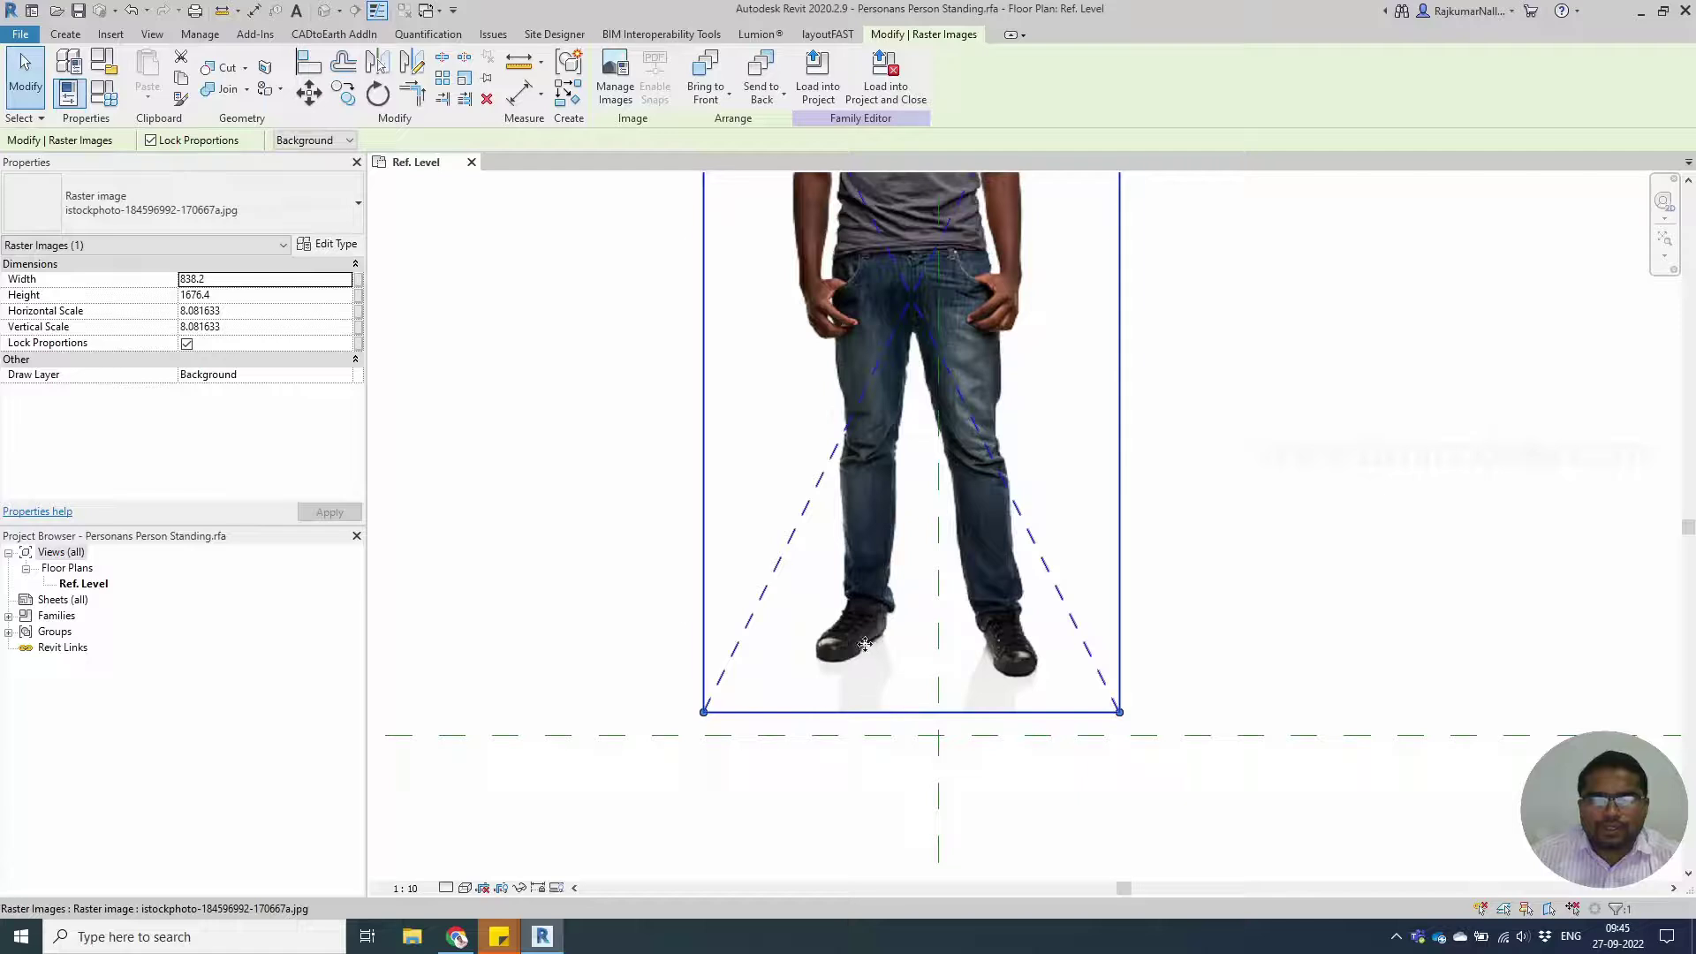
drag(865, 643, 896, 700)
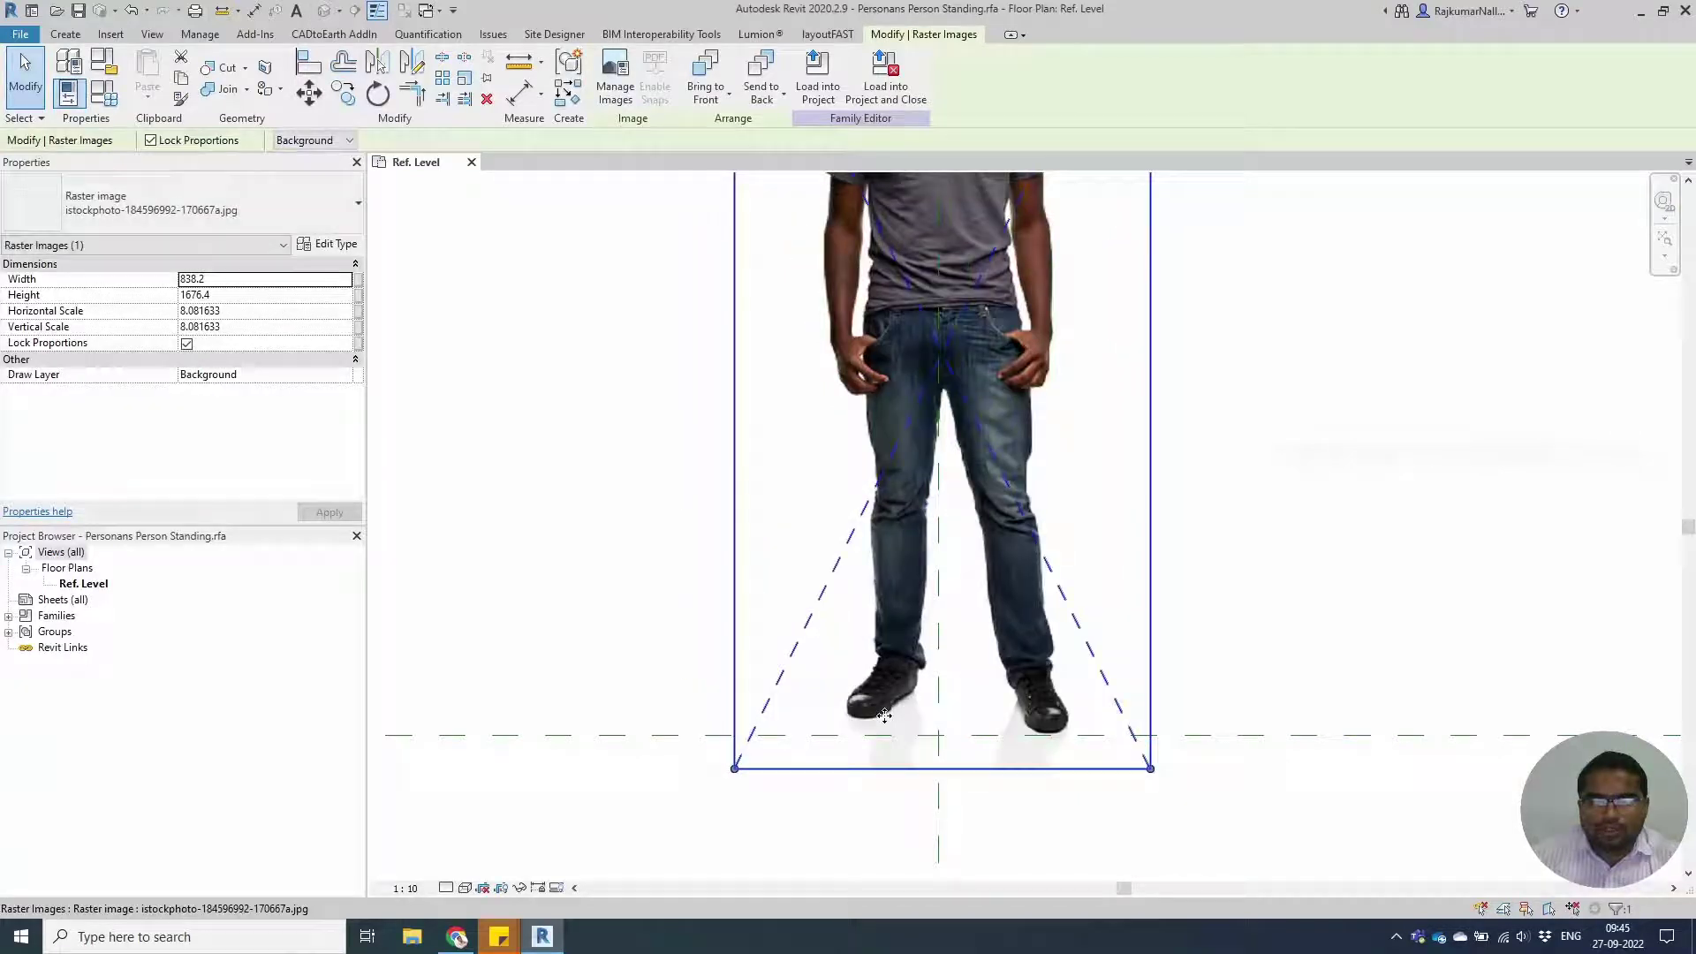
scroll(936, 778, down, 2)
click(719, 628)
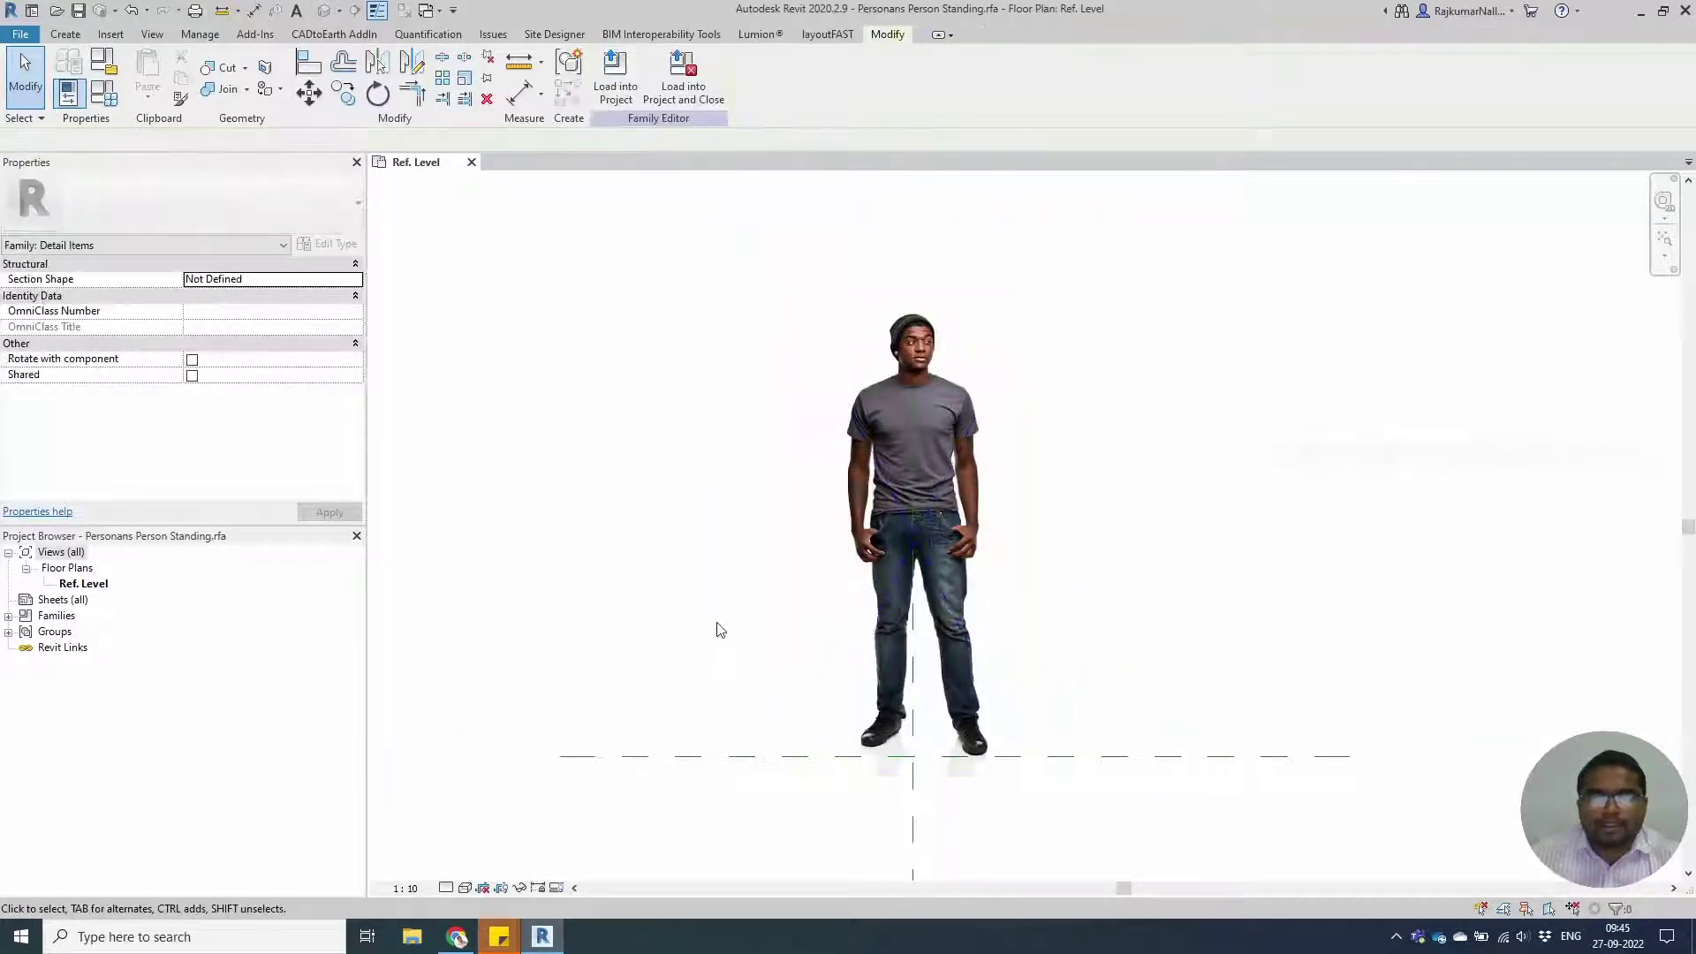
middle_drag(1013, 734, 973, 650)
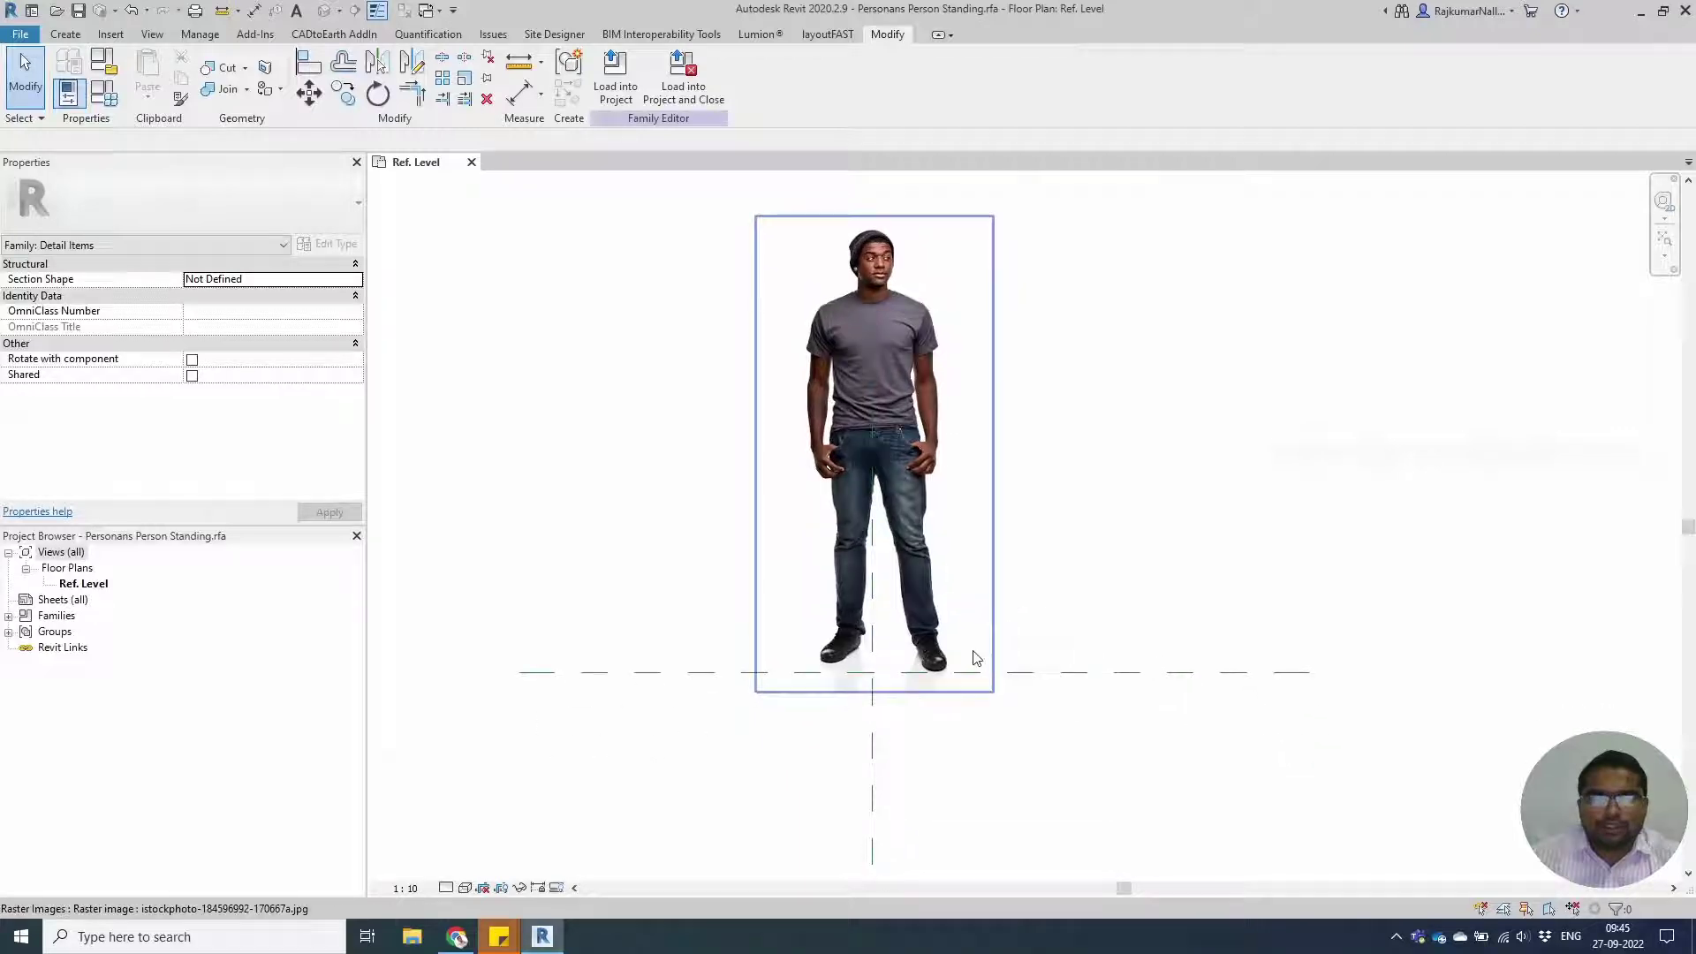
Start the line outline at the heel of the left-hand shoe in the photo, rounding its lower corner with a start-end-radius arc.
click(64, 36)
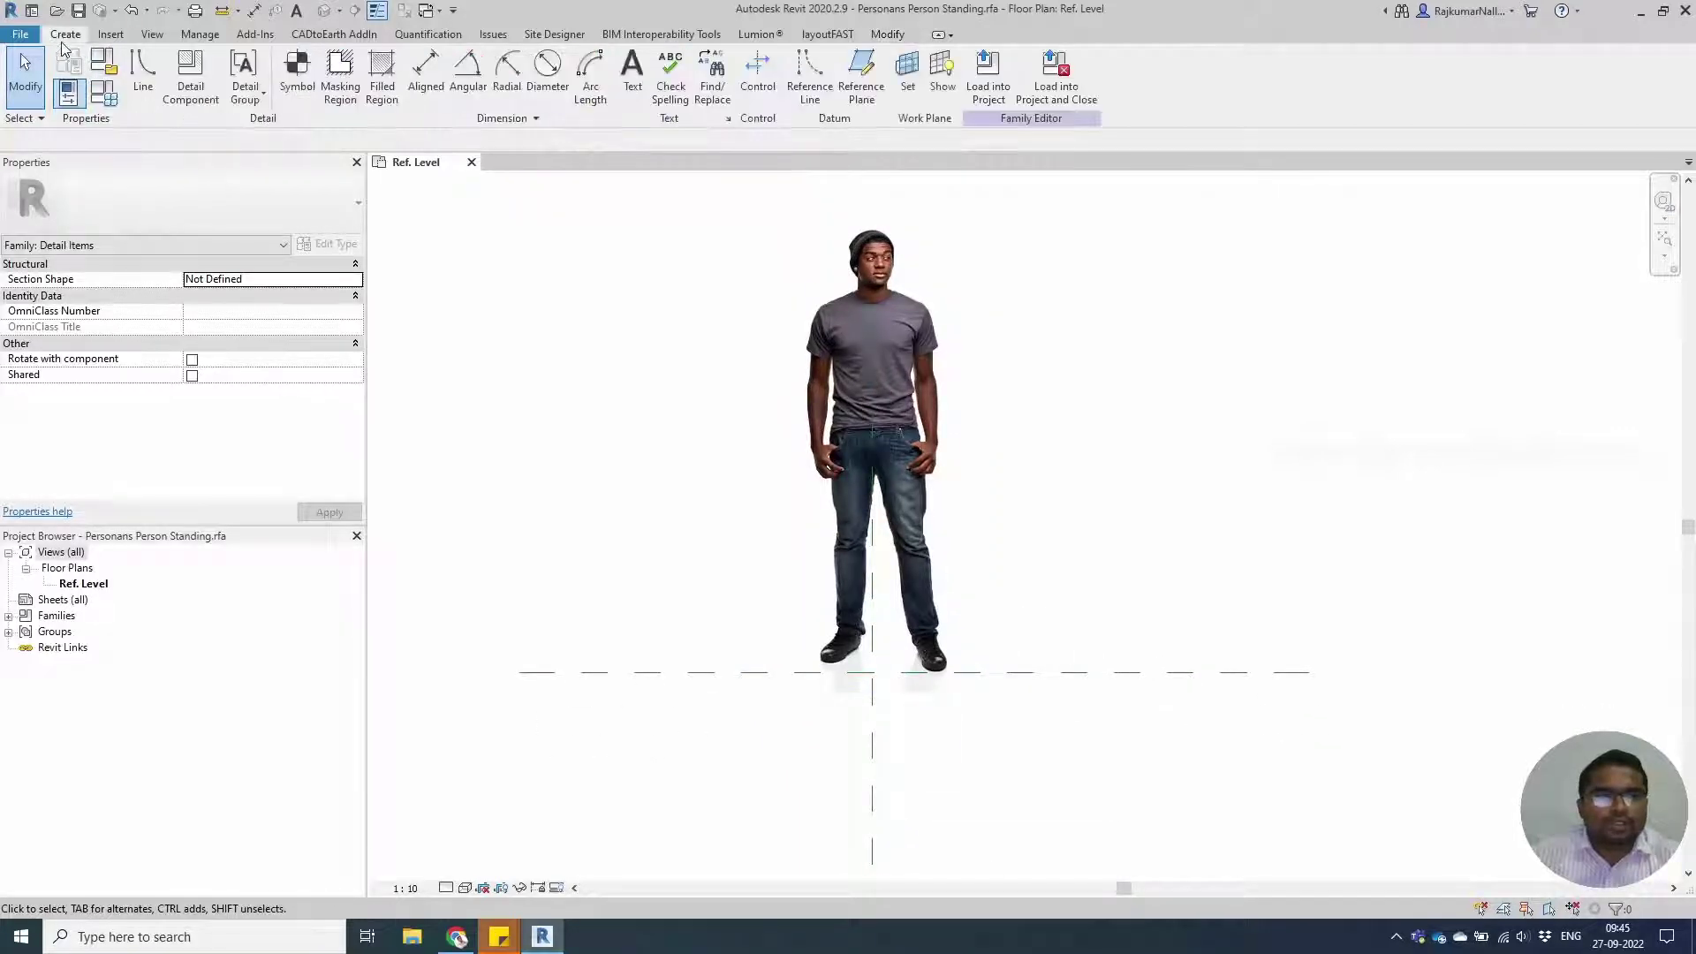
click(144, 80)
scroll(835, 667, up, 3)
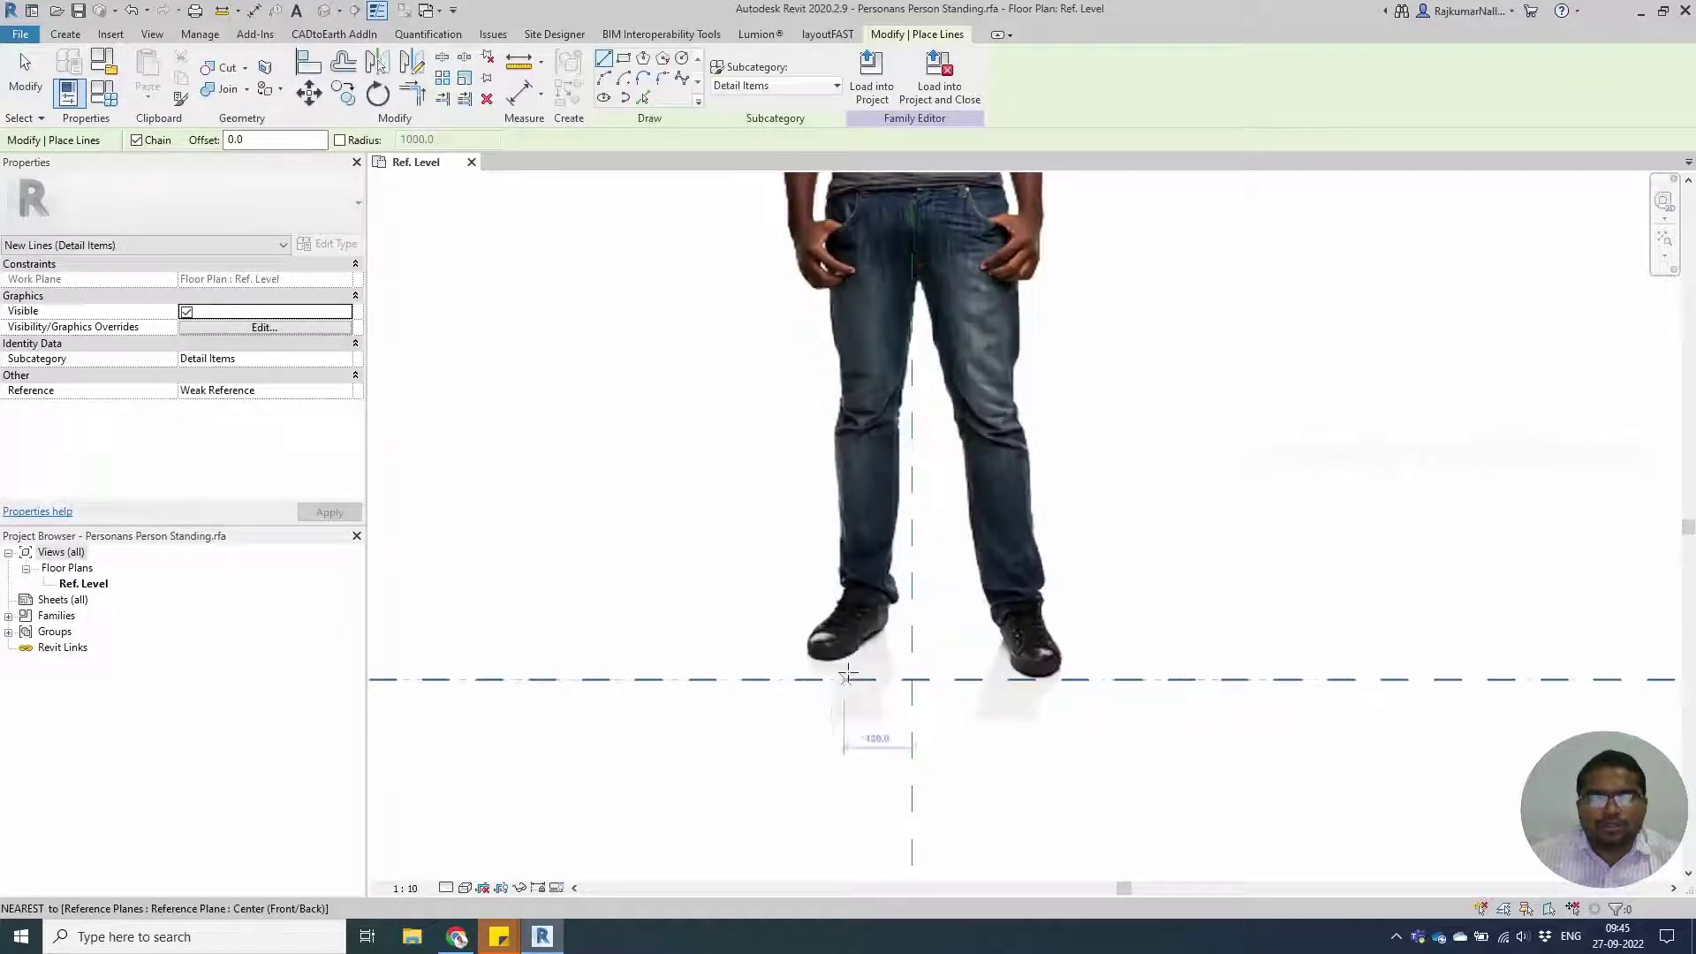
scroll(890, 619, up, 4)
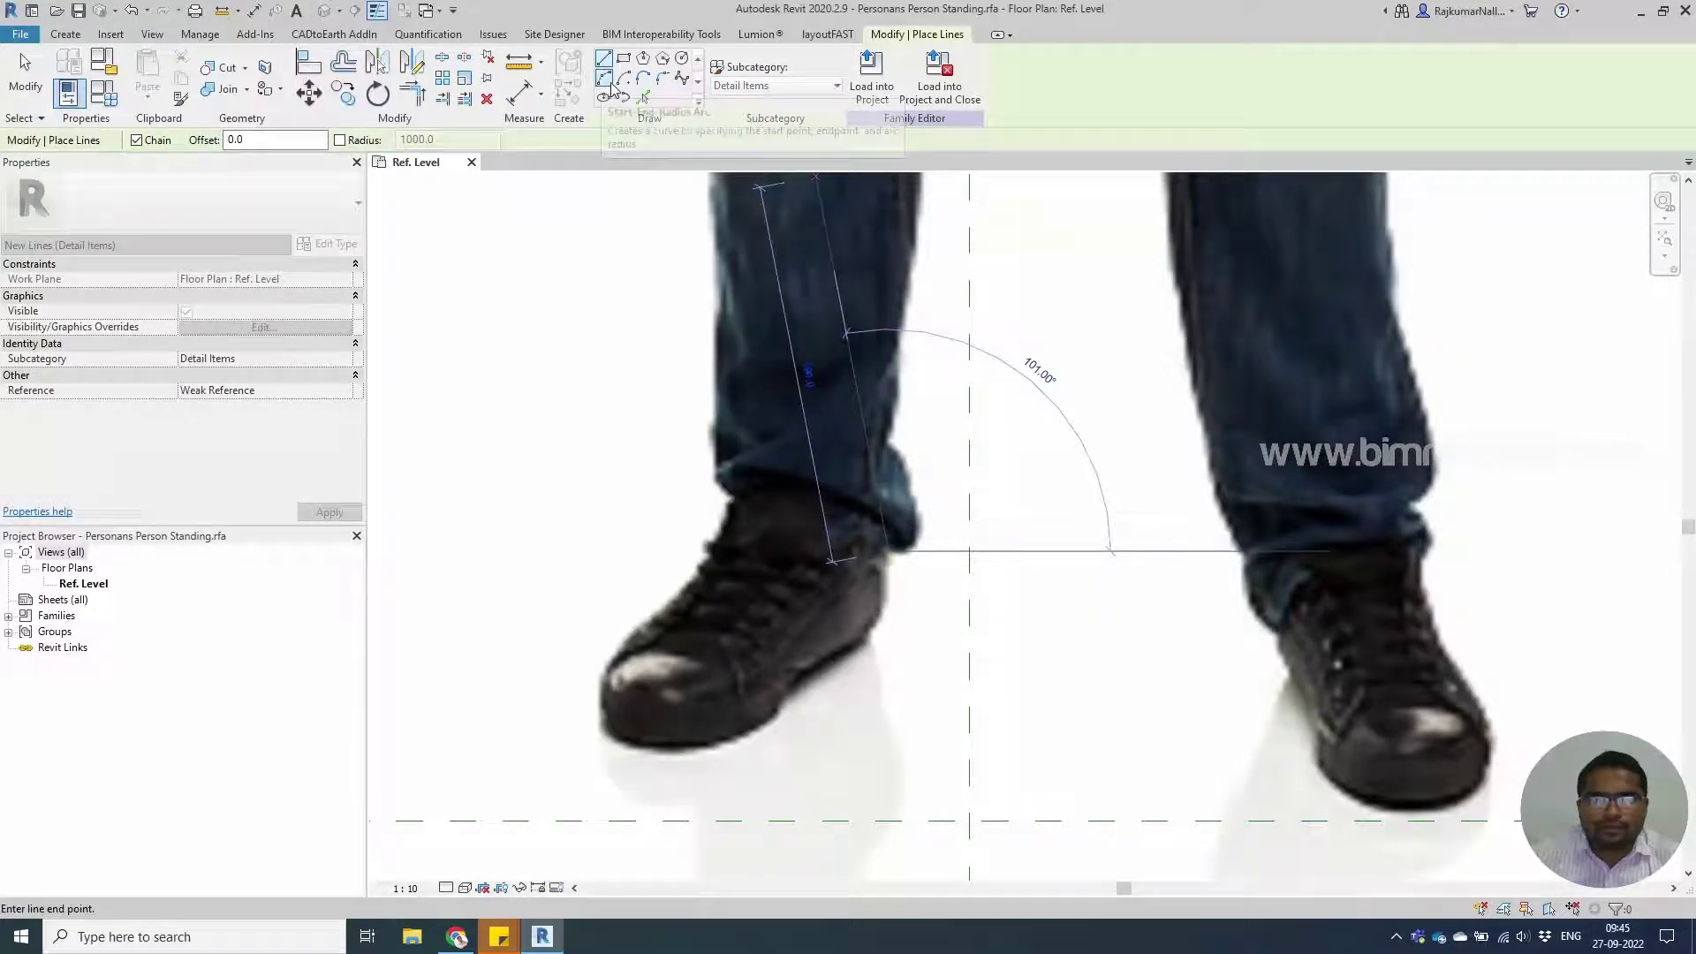
click(883, 623)
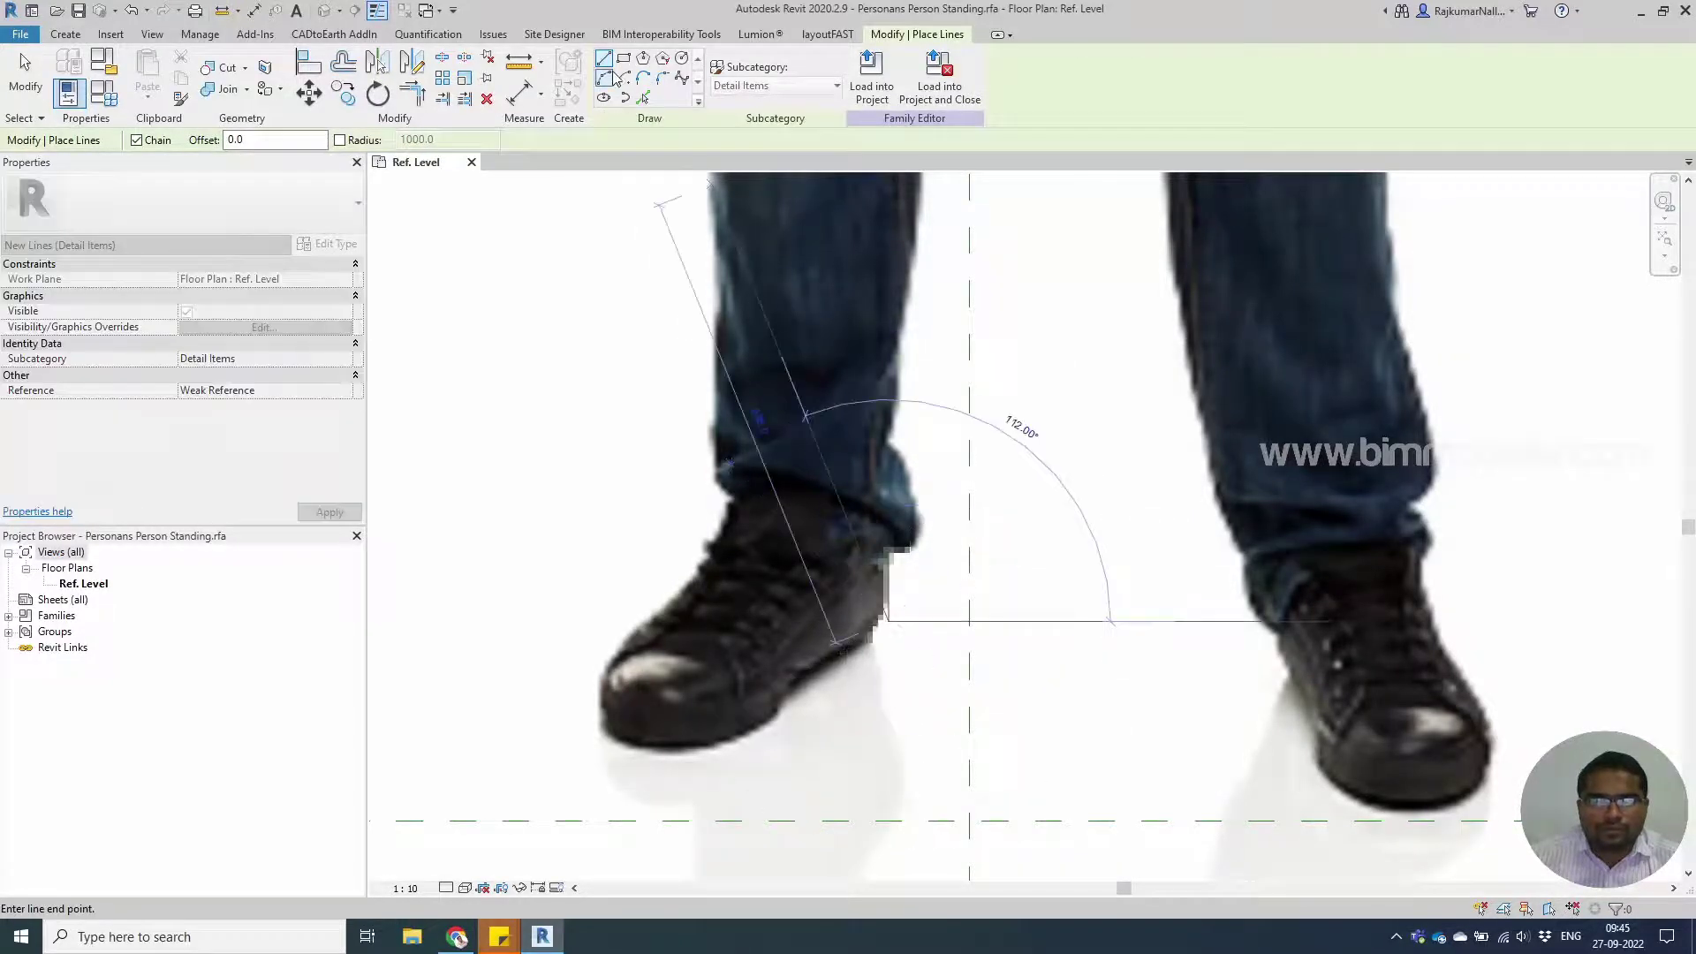
click(604, 77)
click(862, 647)
click(881, 643)
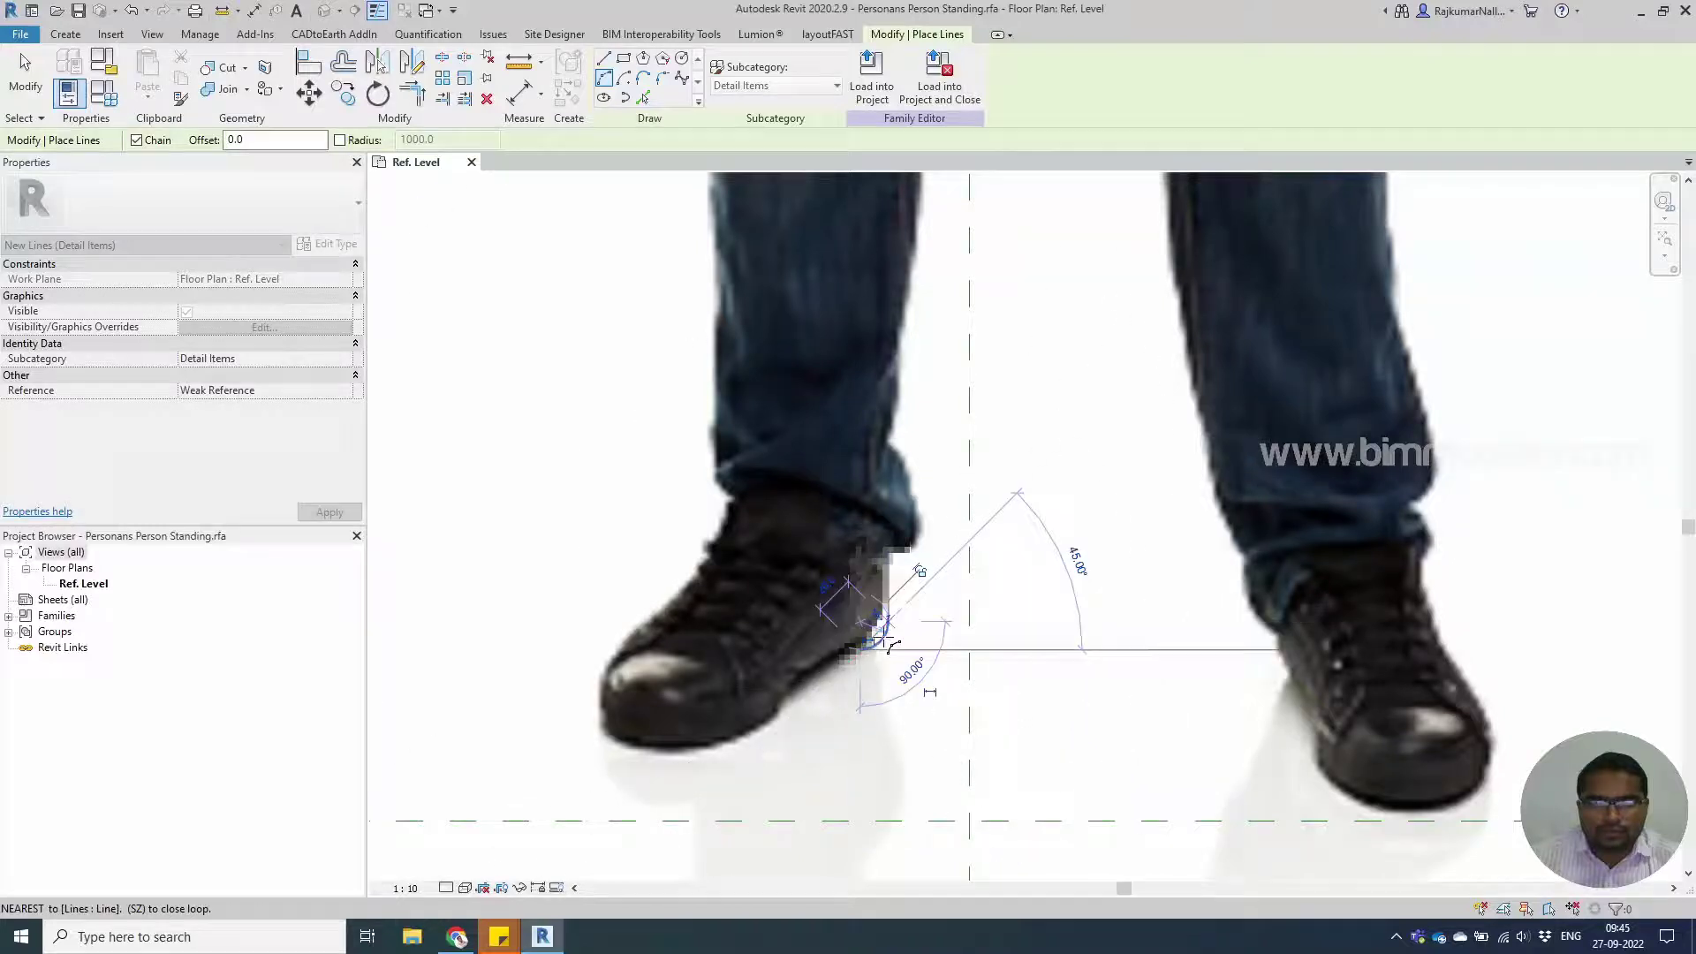
Trace the sole and toe of the left-hand shoe with arcs, continuing up over the instep.
click(781, 707)
click(815, 667)
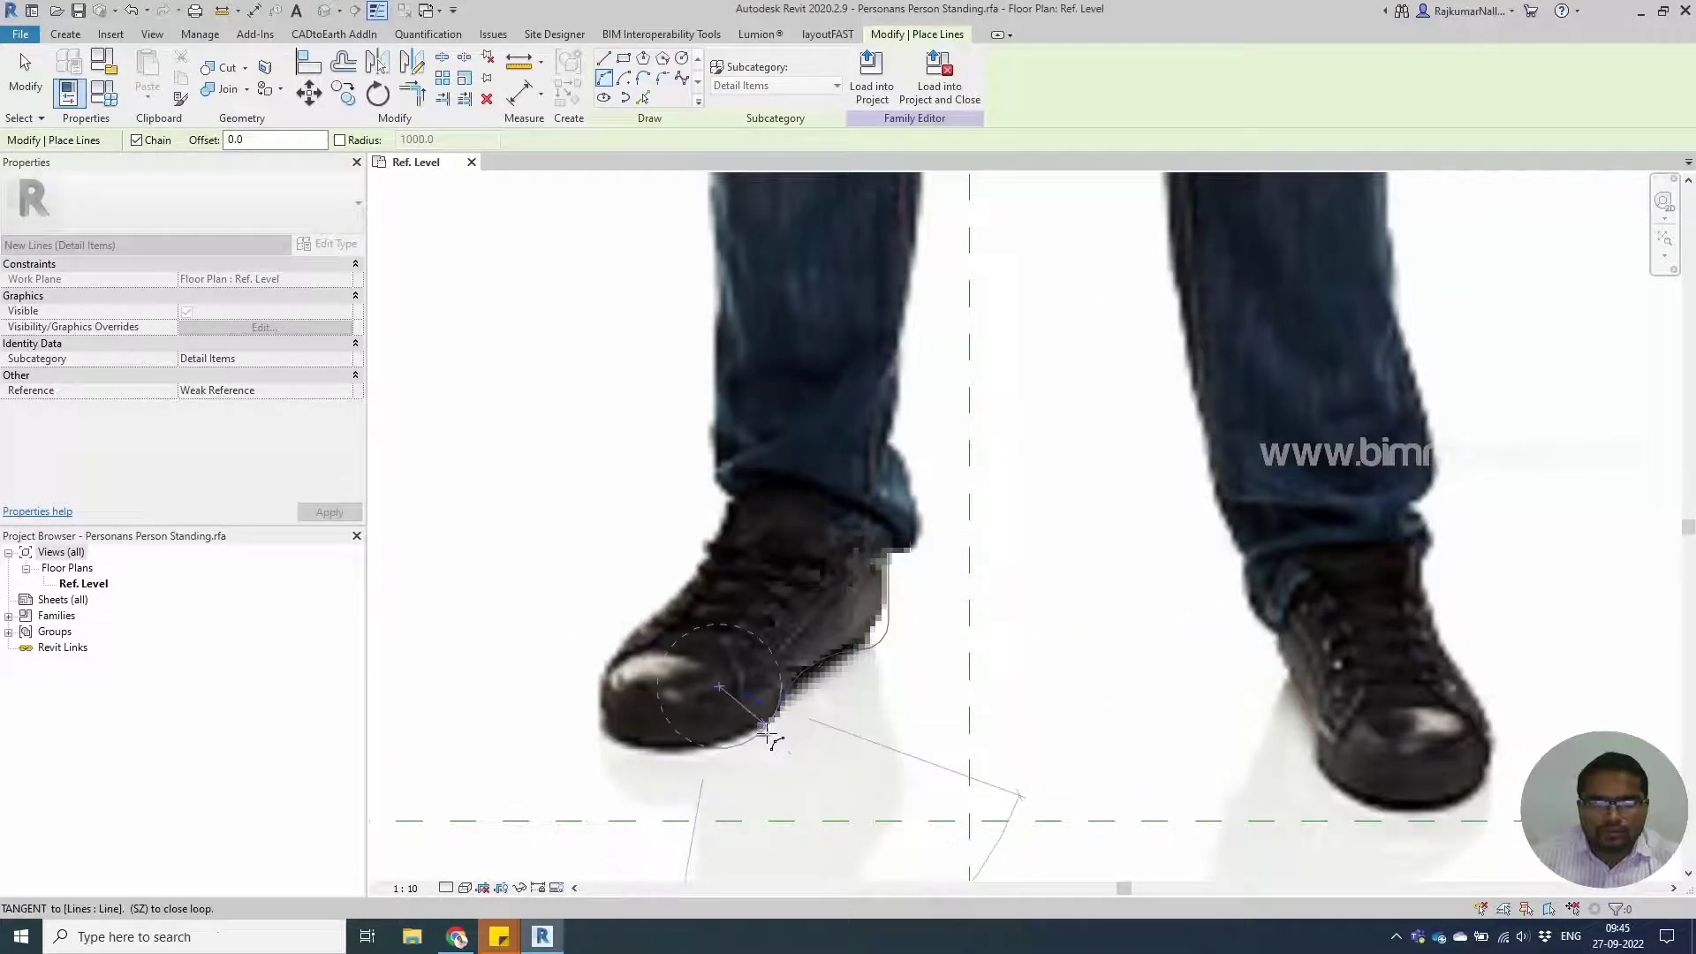
click(629, 756)
click(604, 722)
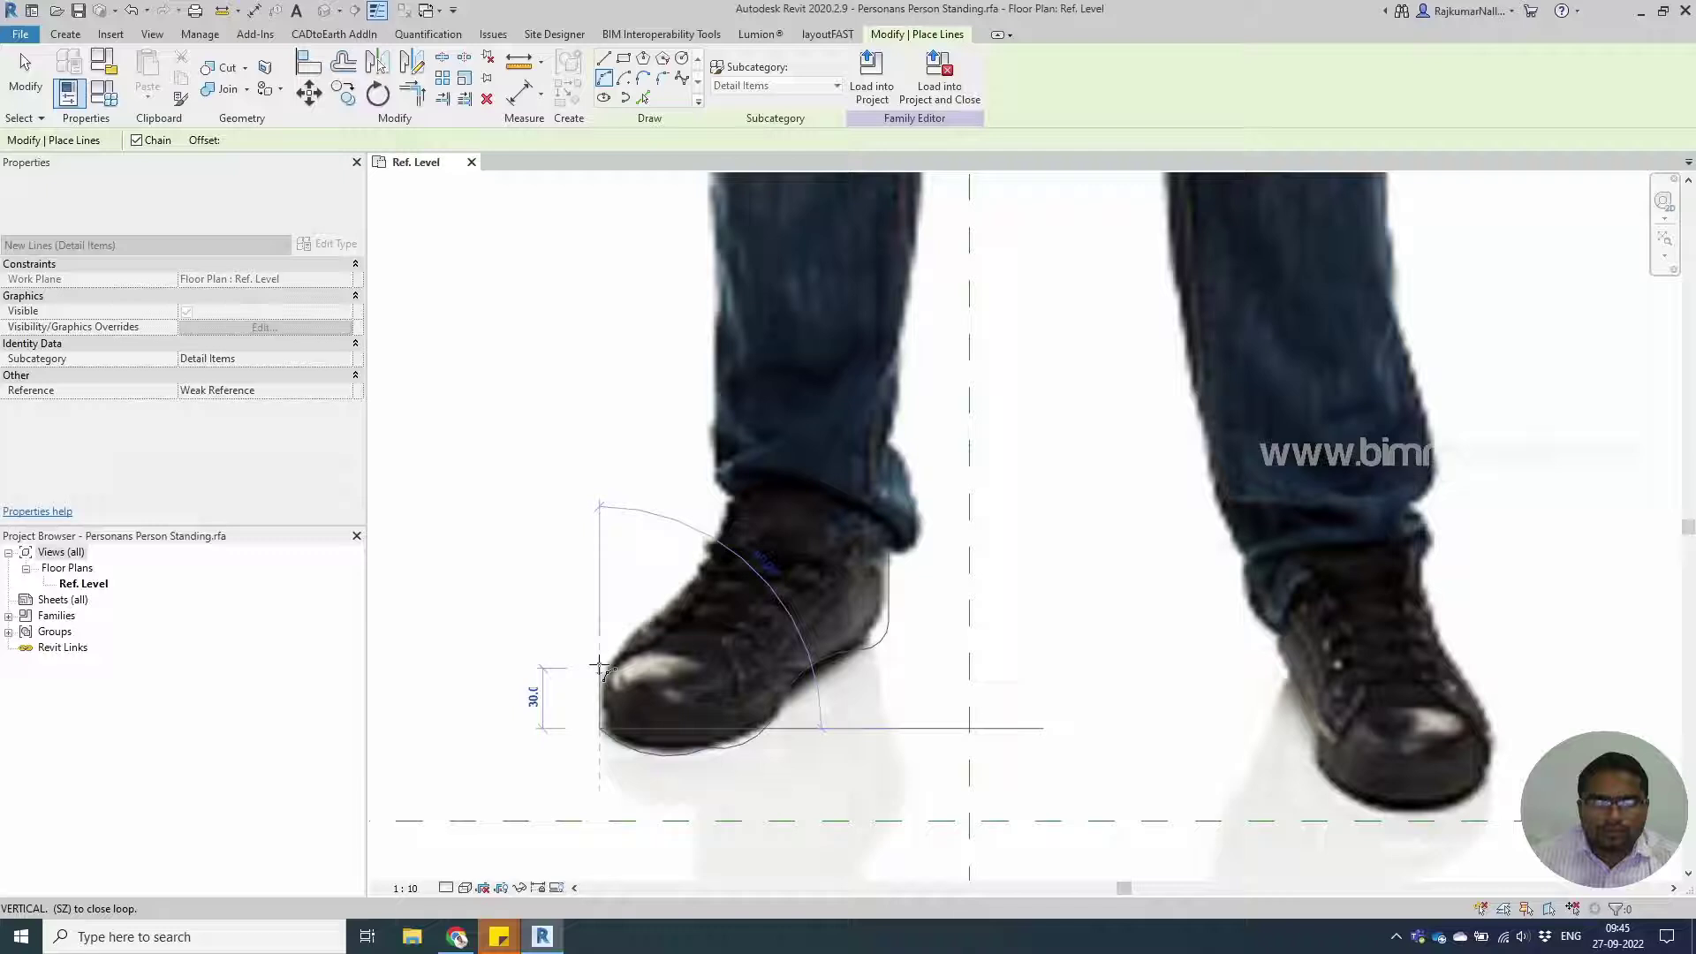
click(688, 597)
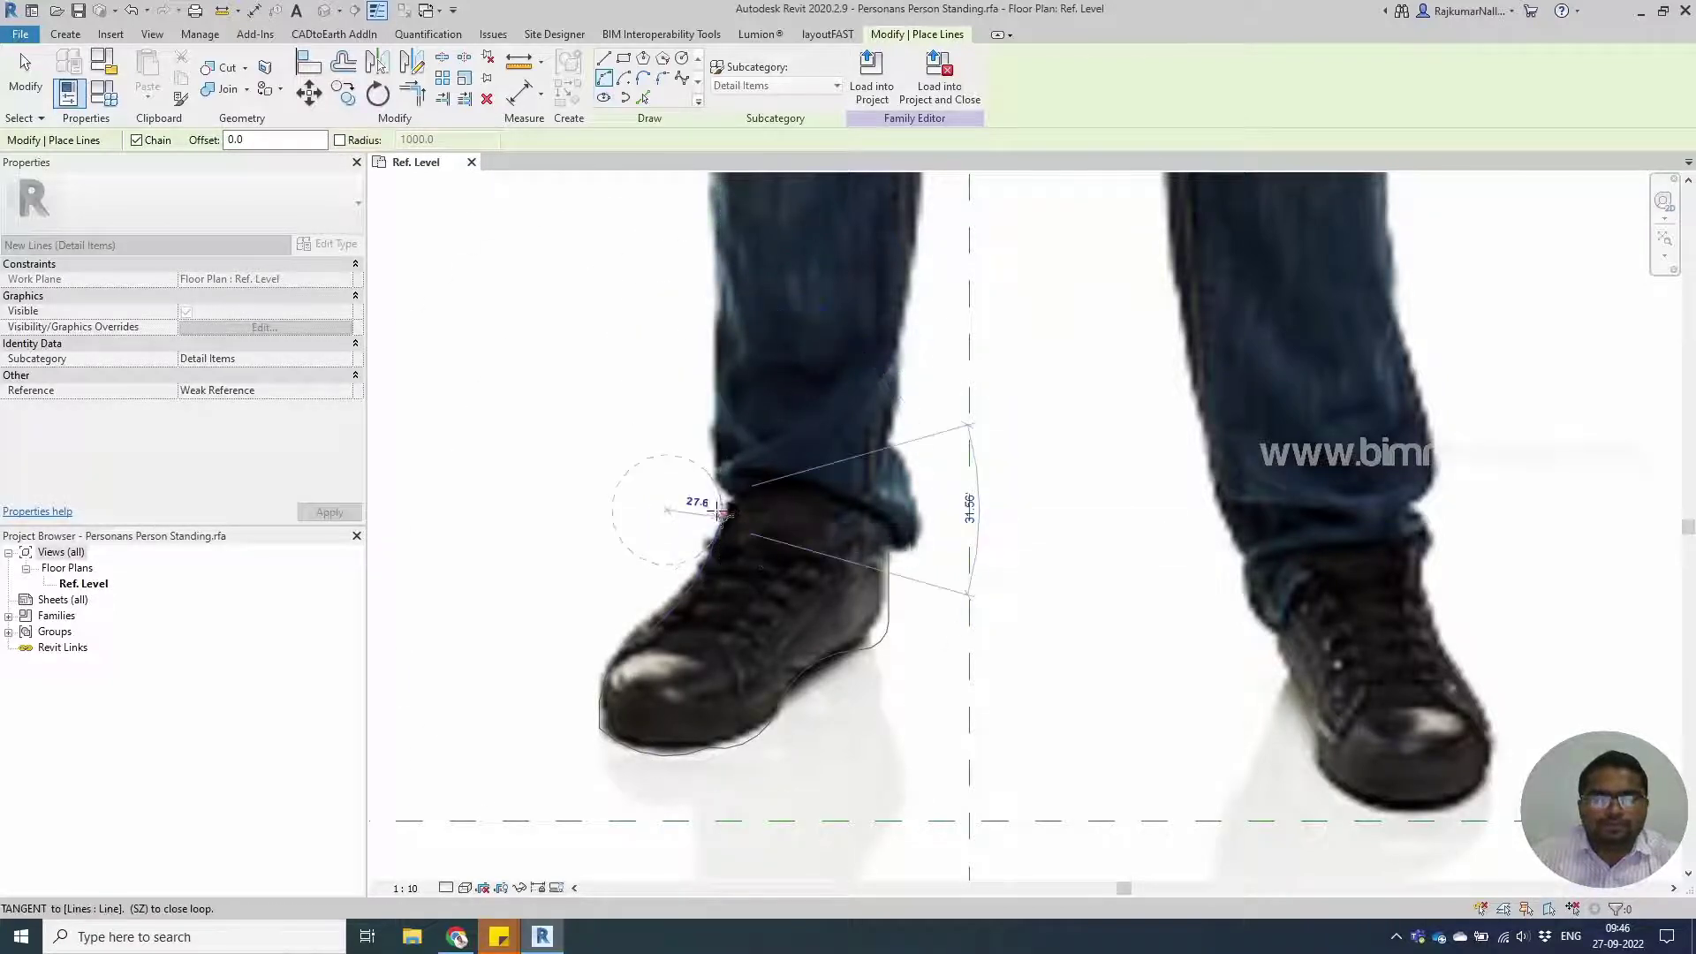
Trace the outer edge of the left-hand trouser leg with straight lines from the ankle up past the knee.
click(605, 69)
scroll(680, 398, up, 3)
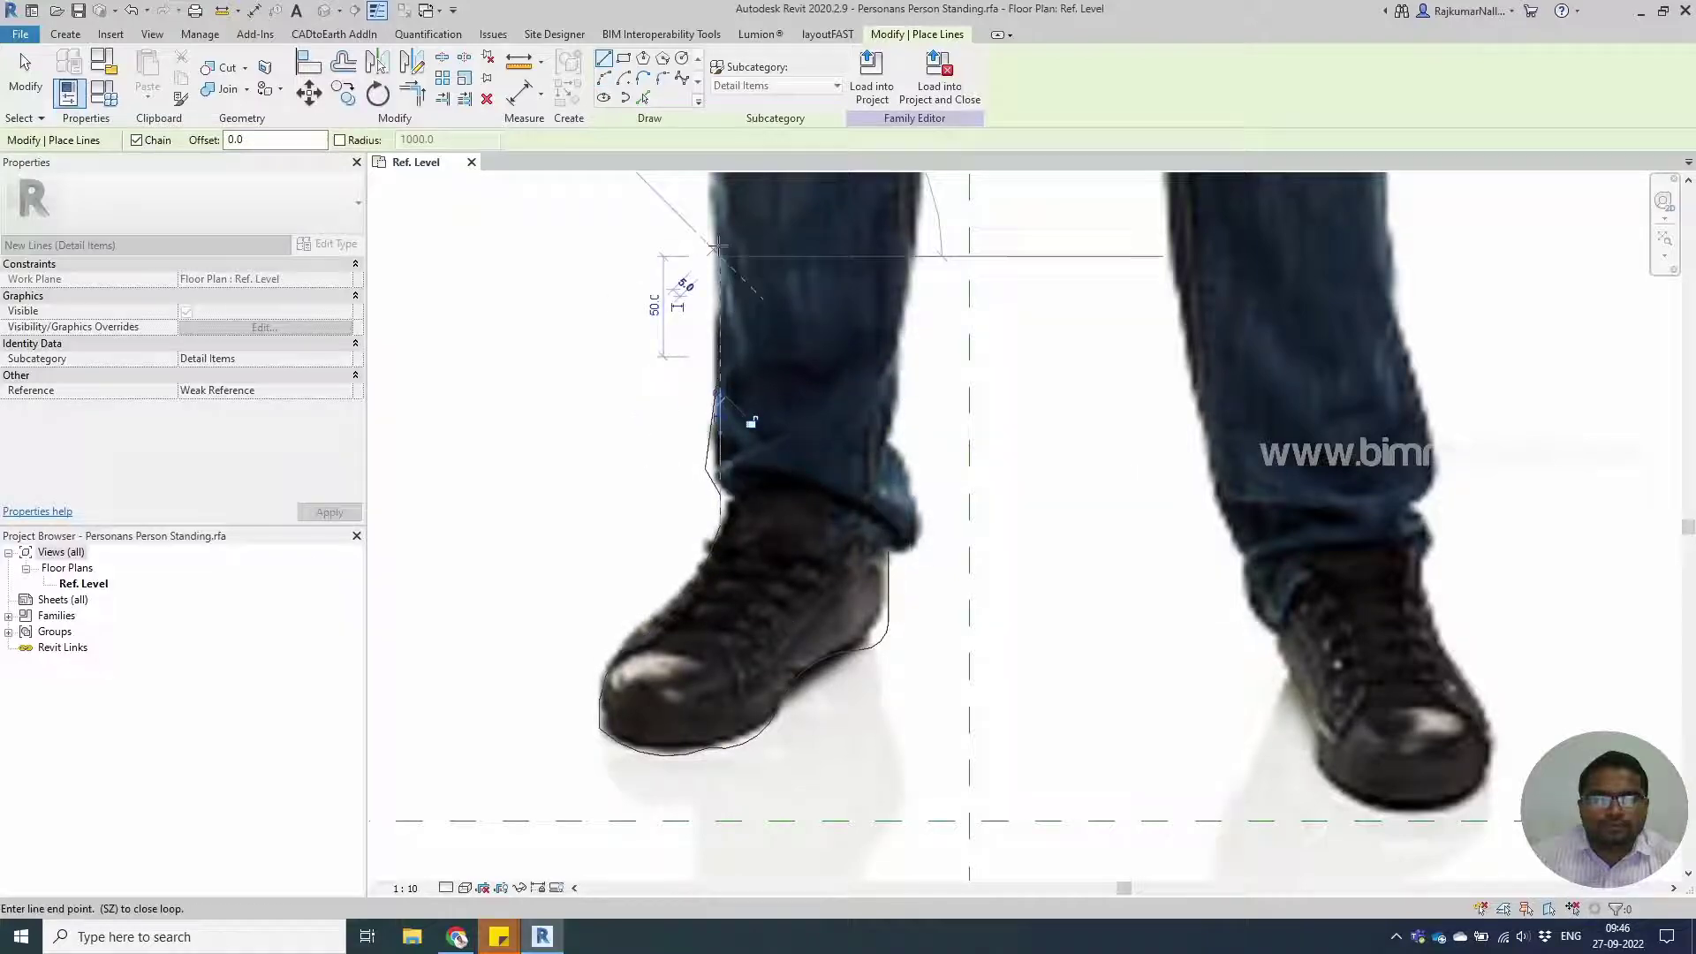
click(683, 568)
click(677, 370)
middle_drag(689, 302, 746, 613)
click(748, 590)
click(756, 484)
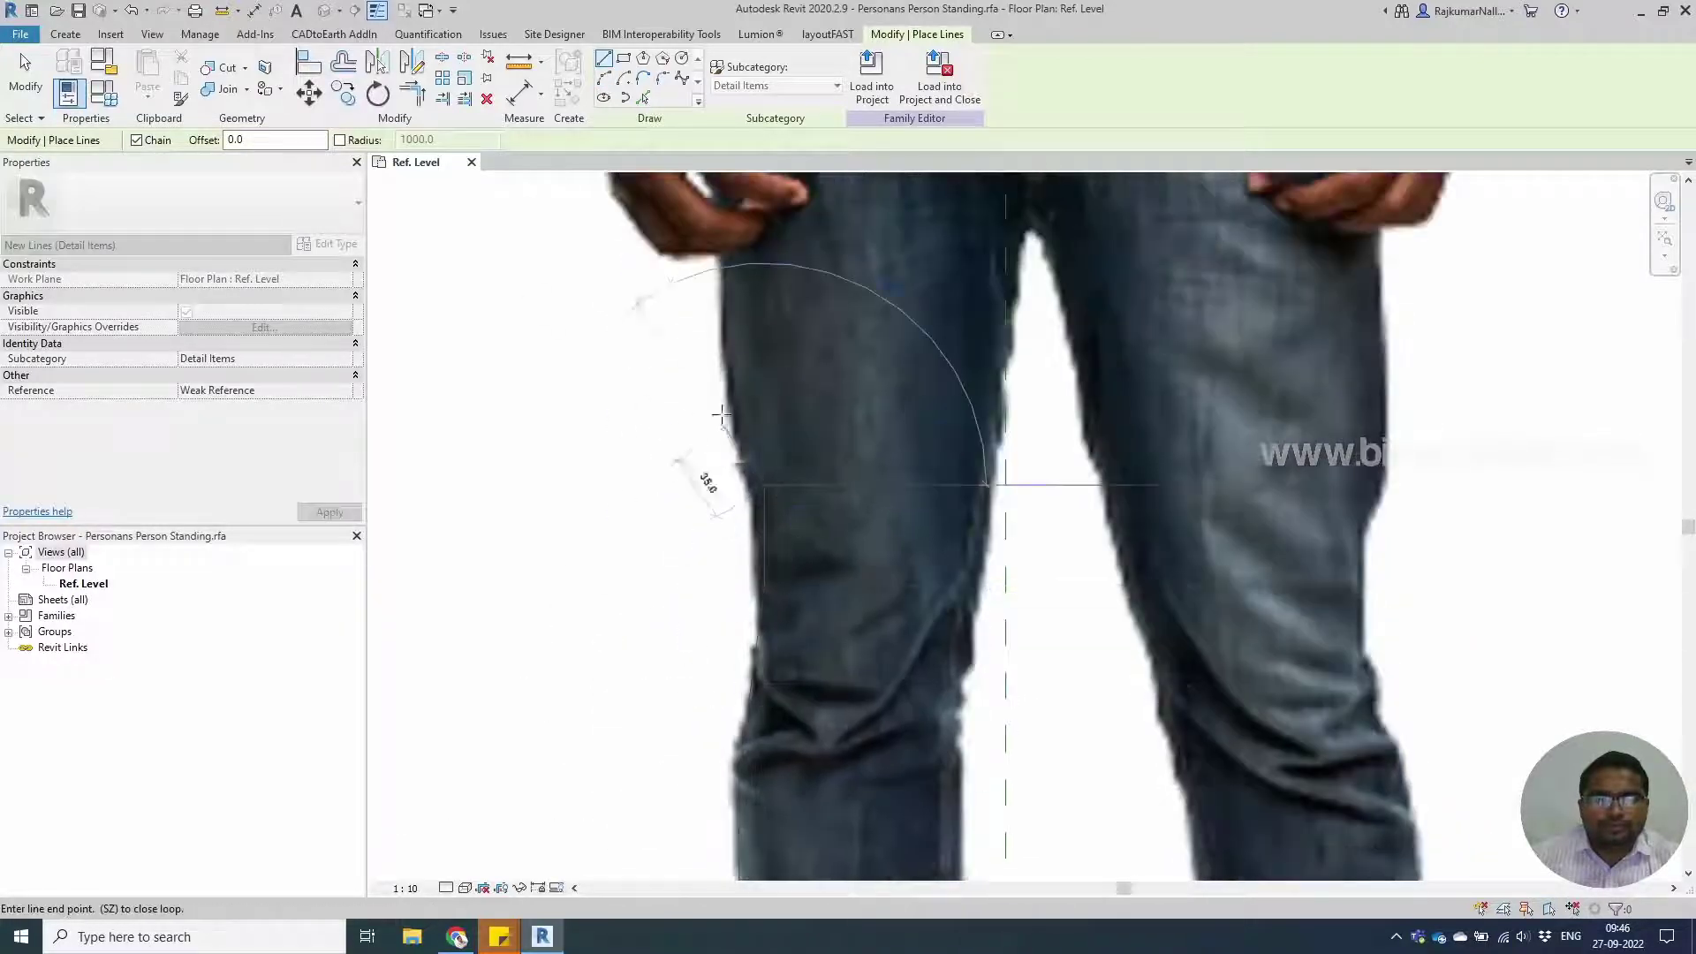
Continue the straight-line outline along the left-hand thigh and around the outside of the hand to the wrist.
middle_drag(738, 285, 870, 700)
click(853, 689)
click(781, 674)
click(735, 611)
click(723, 538)
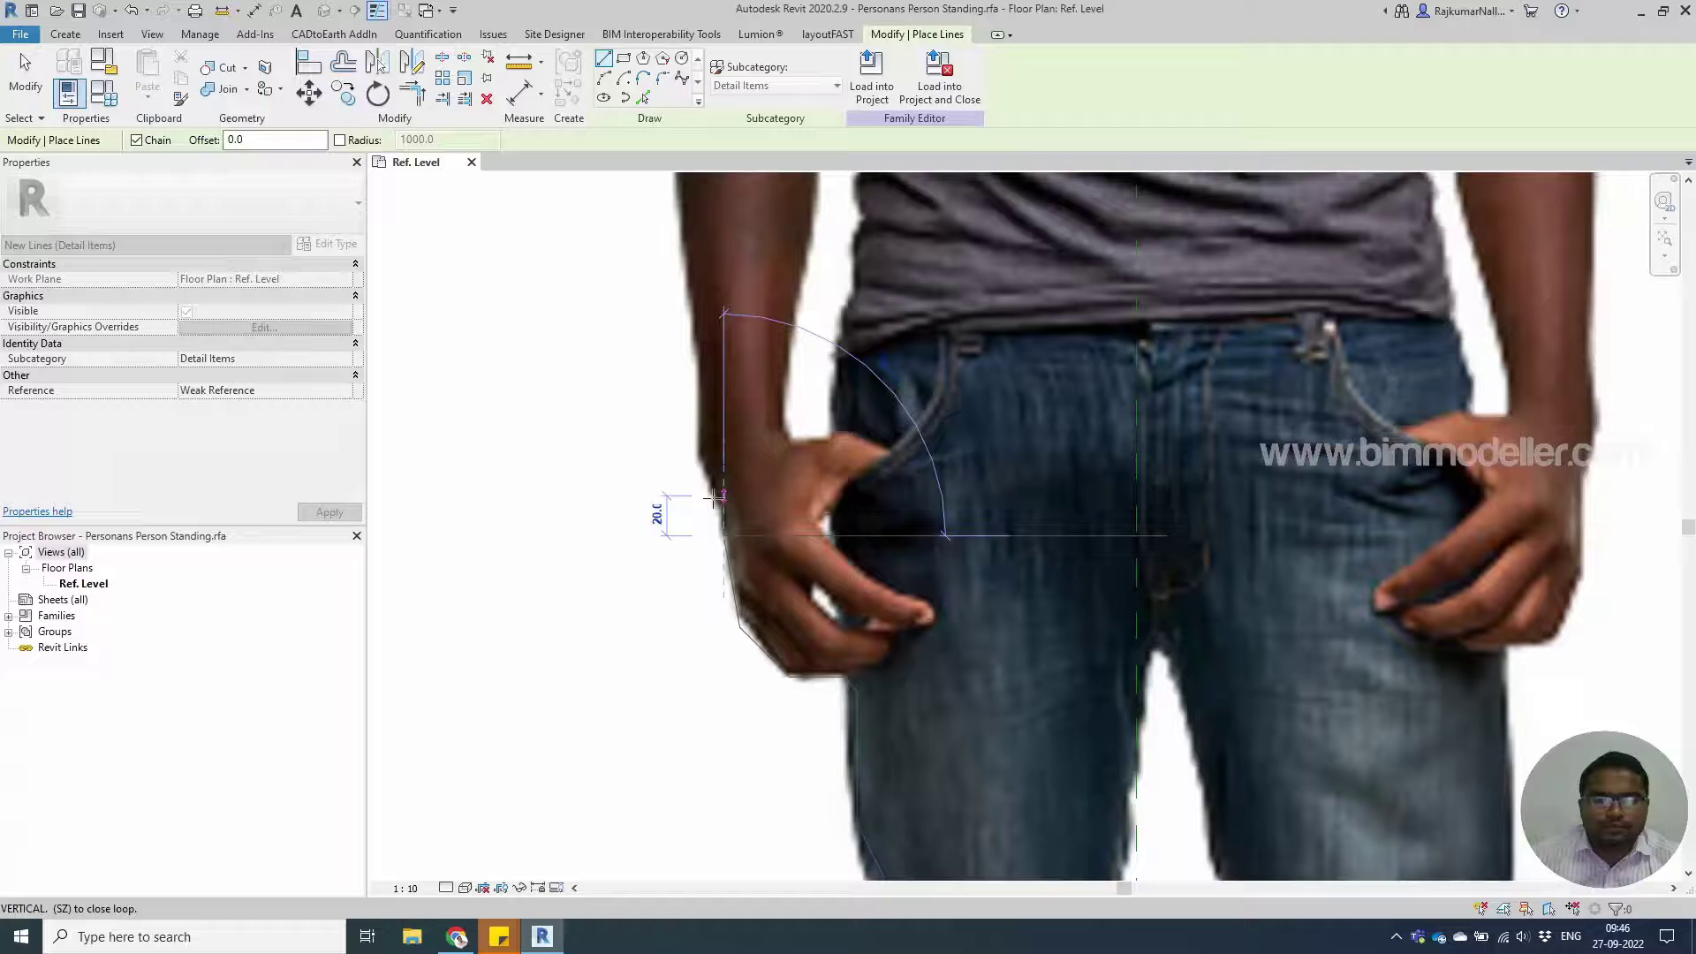
click(692, 474)
Trace the outer edge of the left-hand forearm with lines, then round the elbow with arcs.
middle_drag(698, 386, 770, 806)
click(770, 805)
click(765, 693)
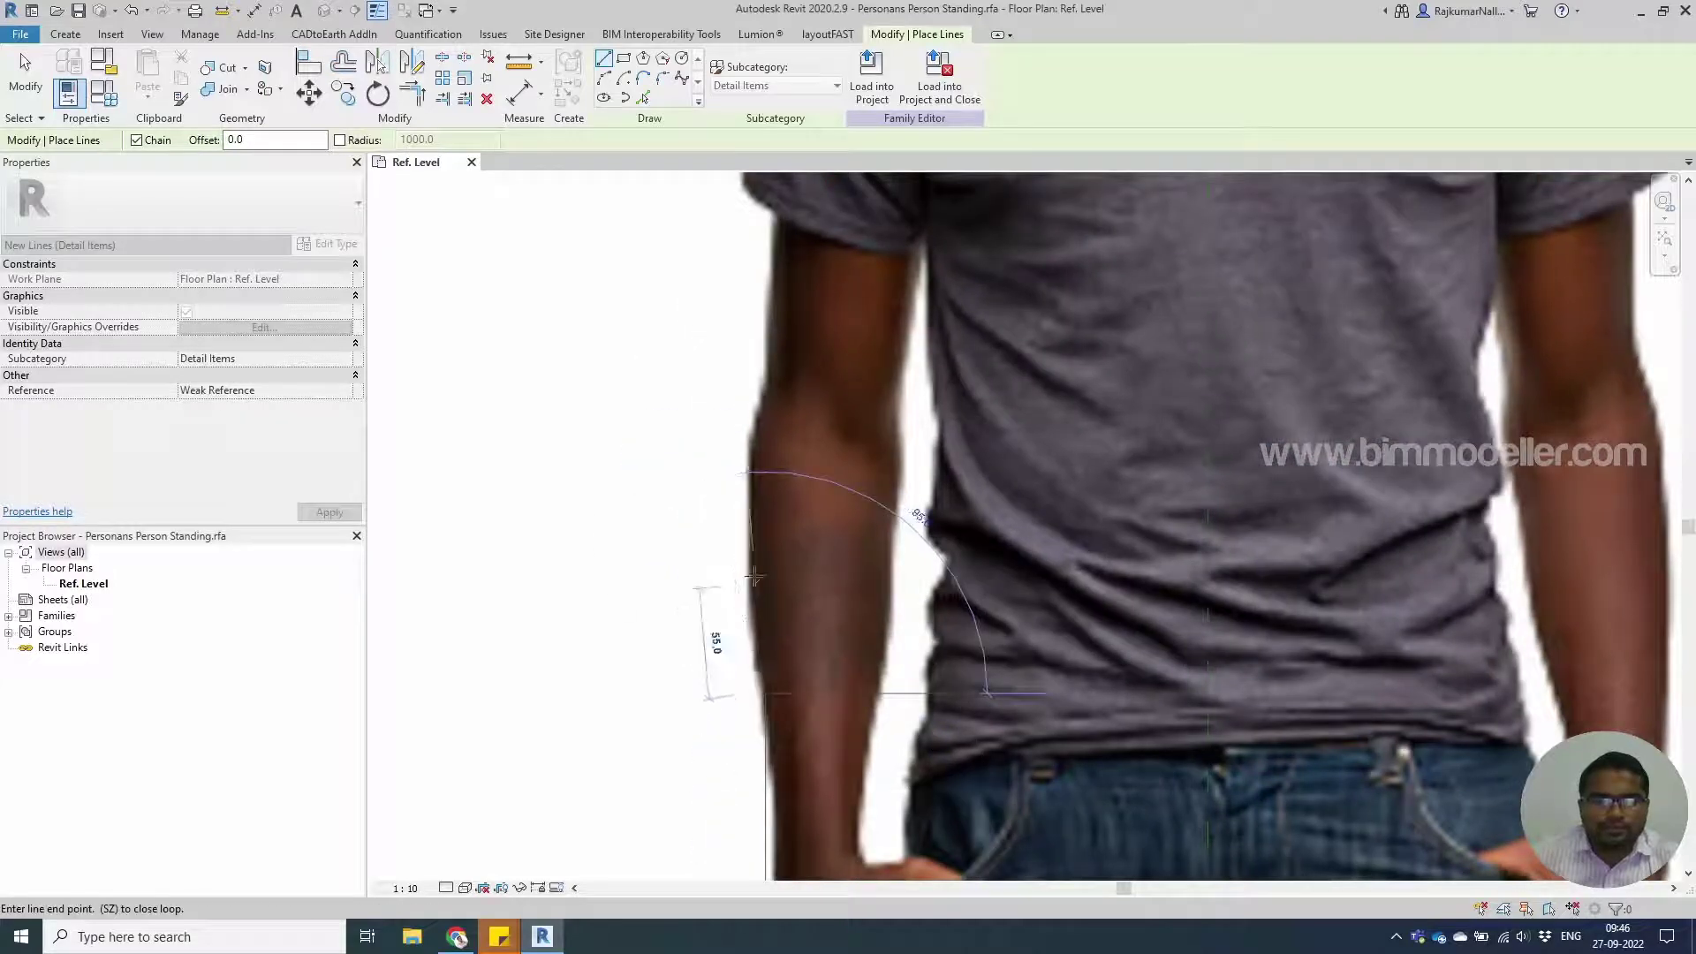
click(603, 78)
click(751, 433)
click(748, 555)
click(764, 384)
click(757, 399)
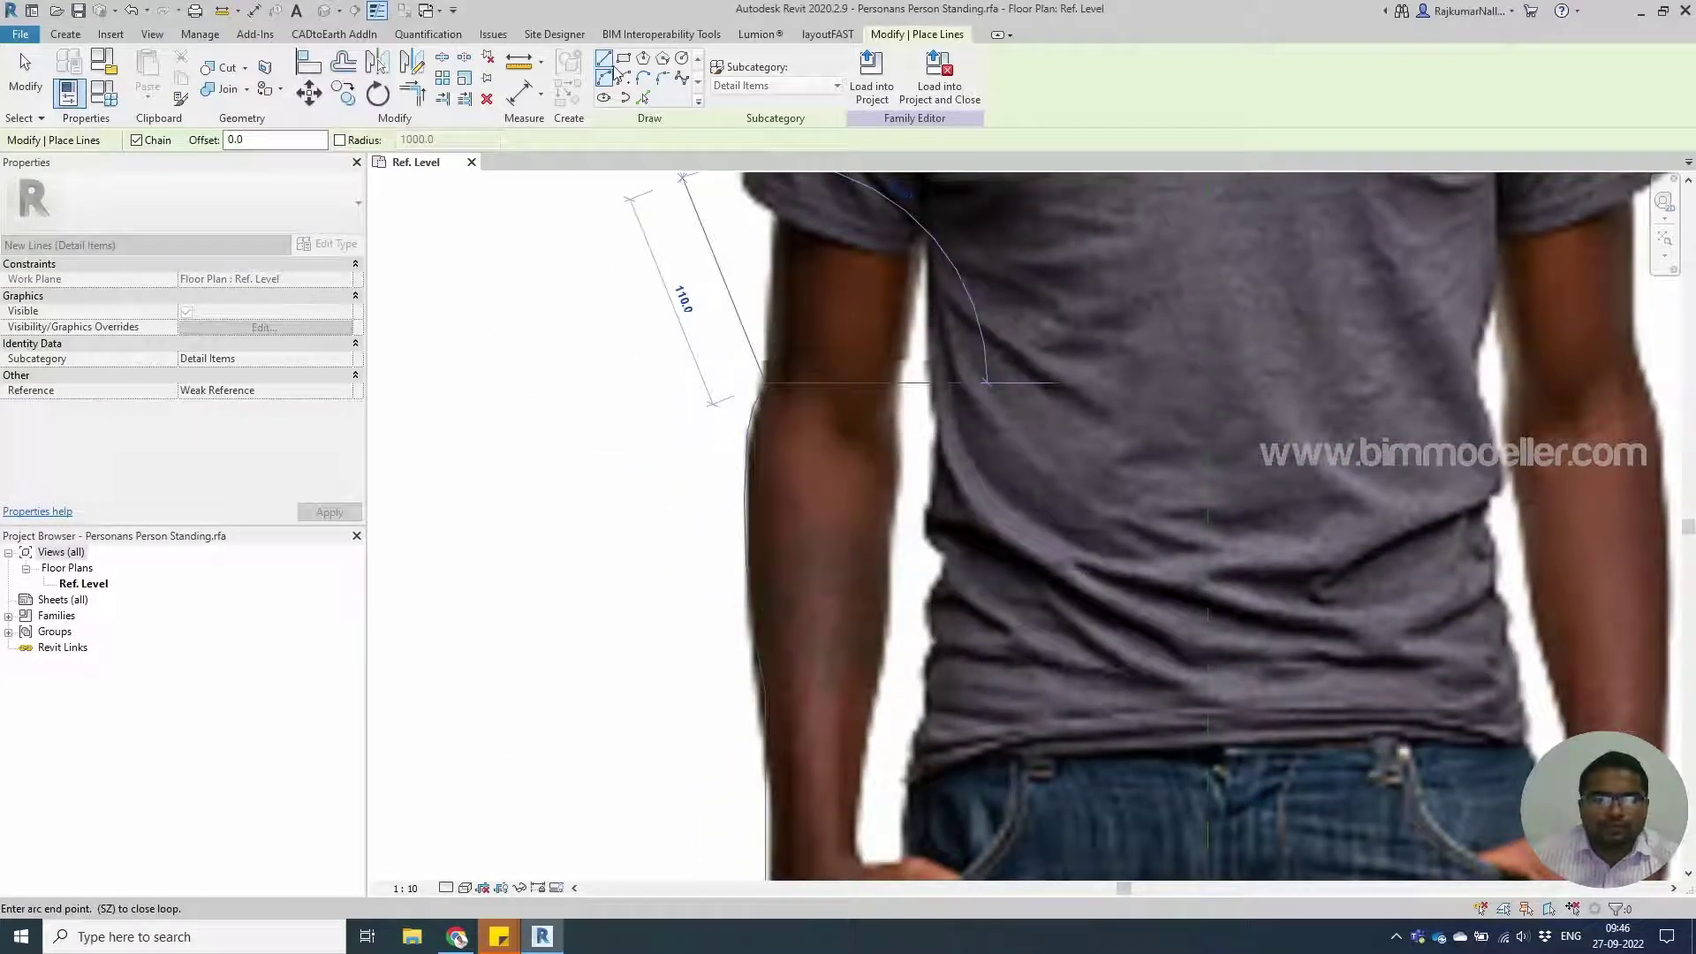
Trace the left-hand upper arm and the outer edge of the T-shirt sleeve with straight lines.
click(603, 58)
click(765, 220)
scroll(798, 294, up, 2)
middle_drag(799, 294, 871, 824)
click(783, 640)
click(826, 454)
click(825, 343)
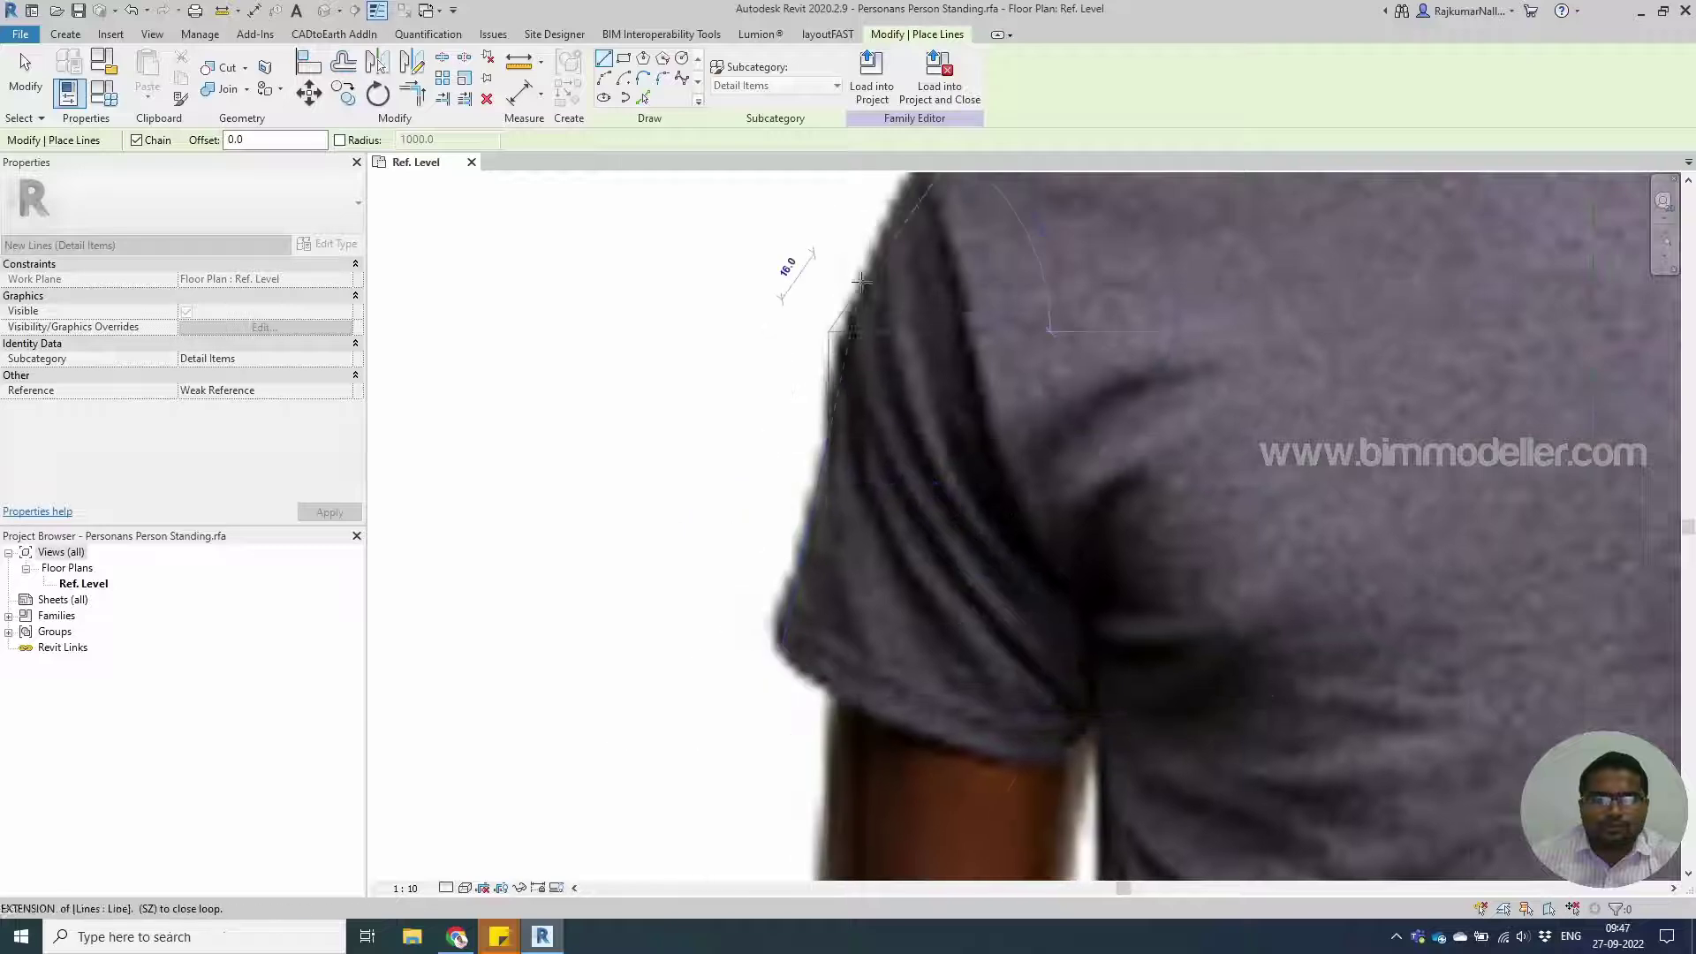
Continue the outline with straight lines over the left-hand shoulder and up the side of the neck.
click(915, 175)
middle_drag(1000, 202, 930, 666)
click(905, 580)
click(1332, 382)
middle_drag(1333, 257, 990, 787)
click(989, 759)
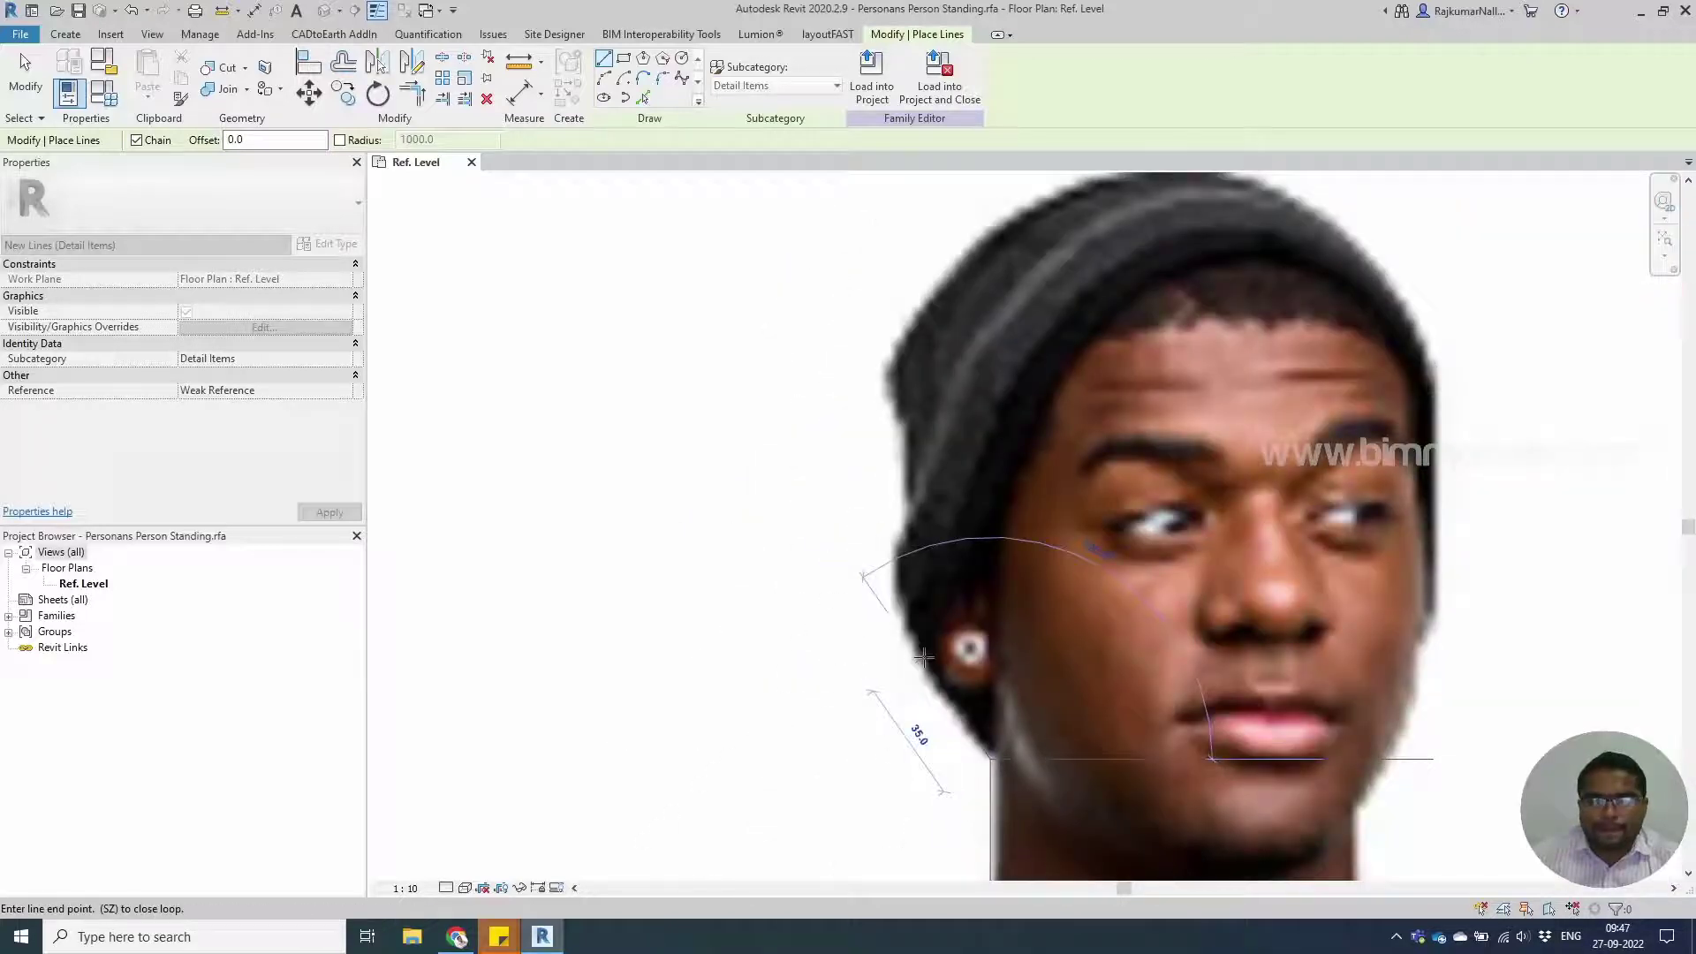
Trace the left-hand side of the head past the ear to the edge of the beanie with arcs.
click(603, 78)
click(892, 570)
click(919, 668)
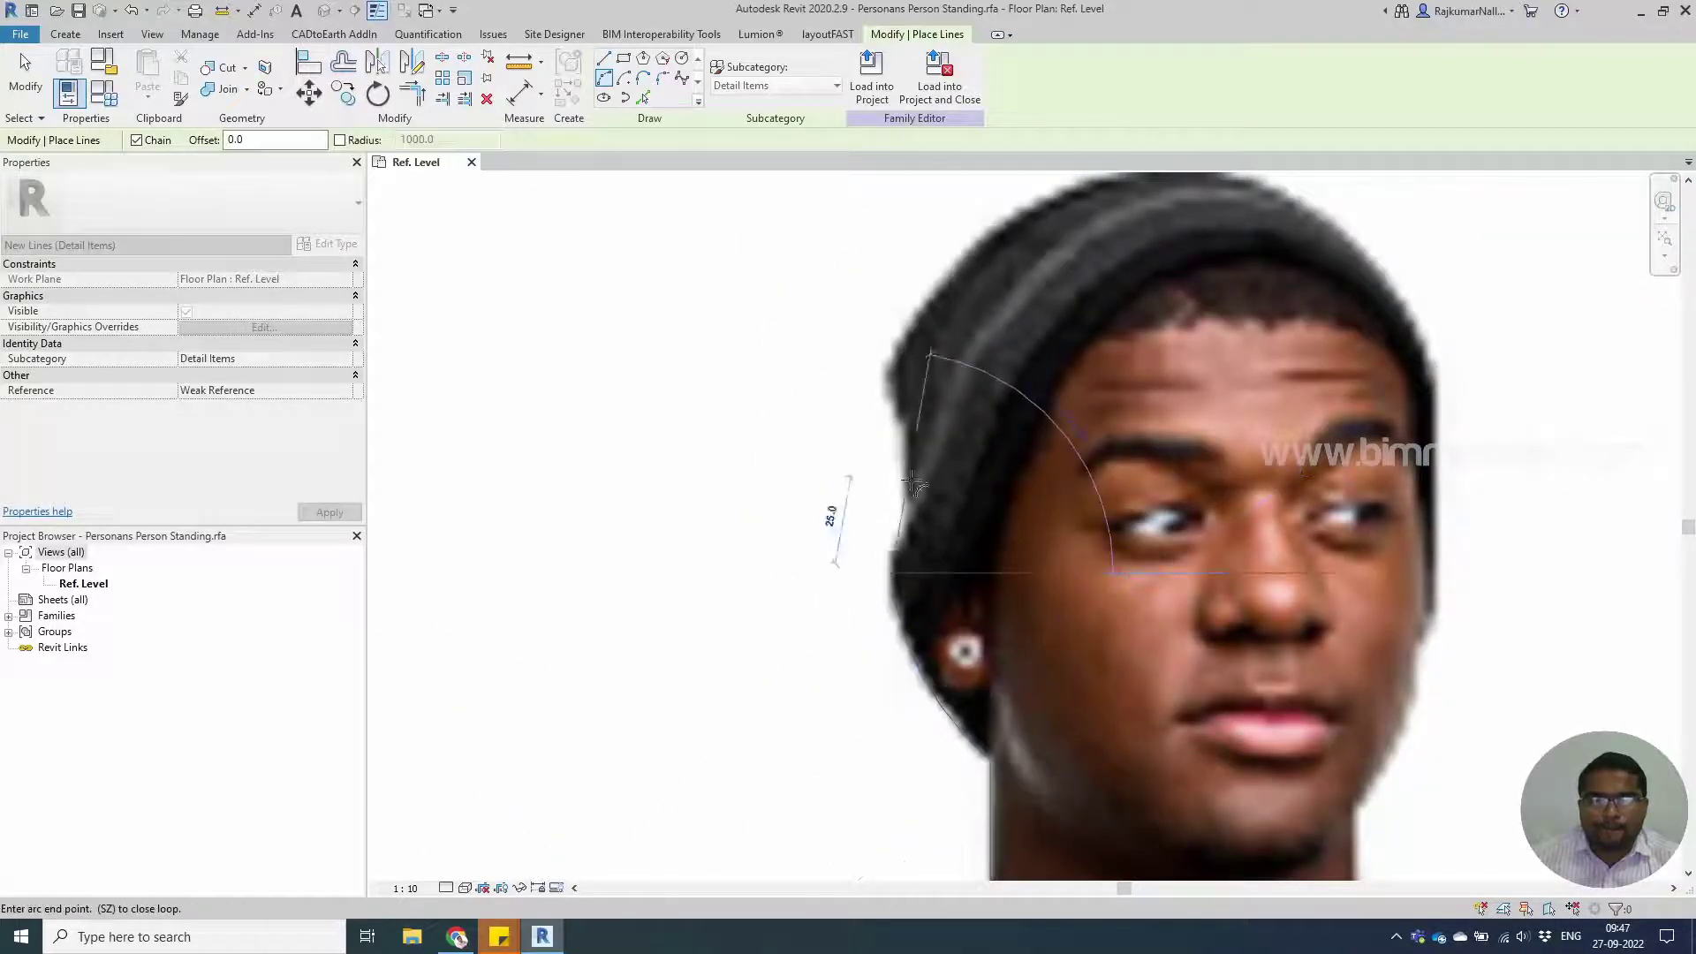
click(911, 508)
click(895, 538)
click(888, 371)
click(899, 432)
Draw an arc over the top of the beanie and continue with arcs down the right-hand side of the face.
middle_drag(968, 306, 874, 557)
click(1346, 615)
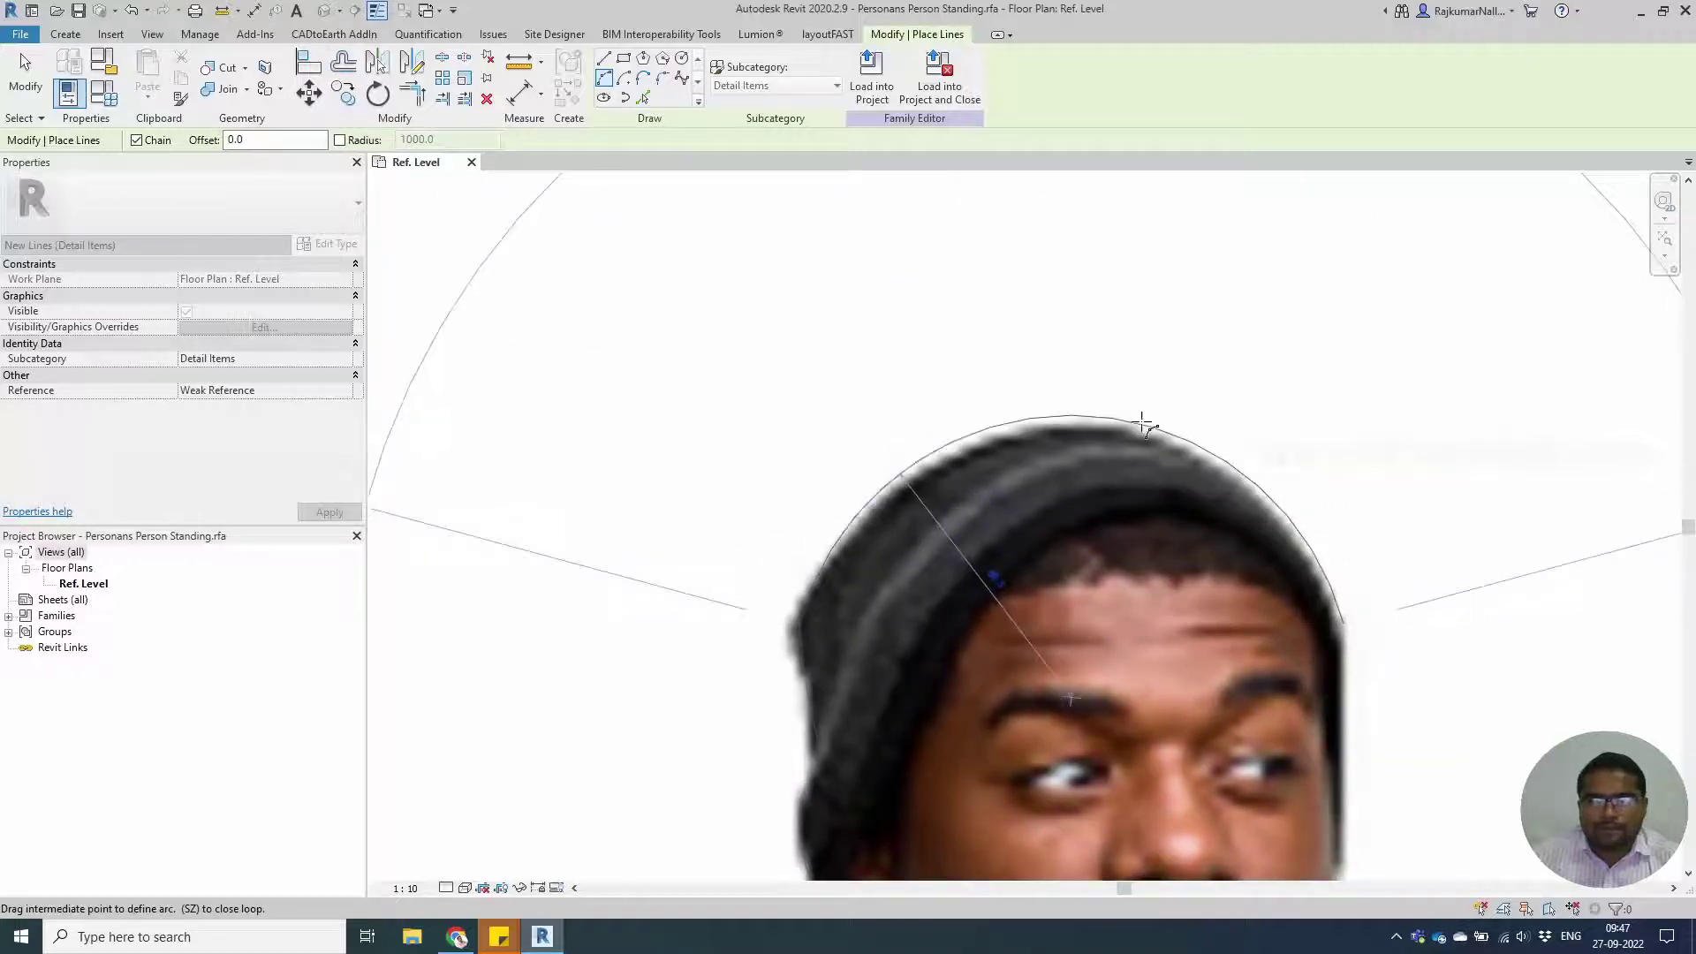
click(1143, 423)
middle_drag(1349, 754, 1063, 405)
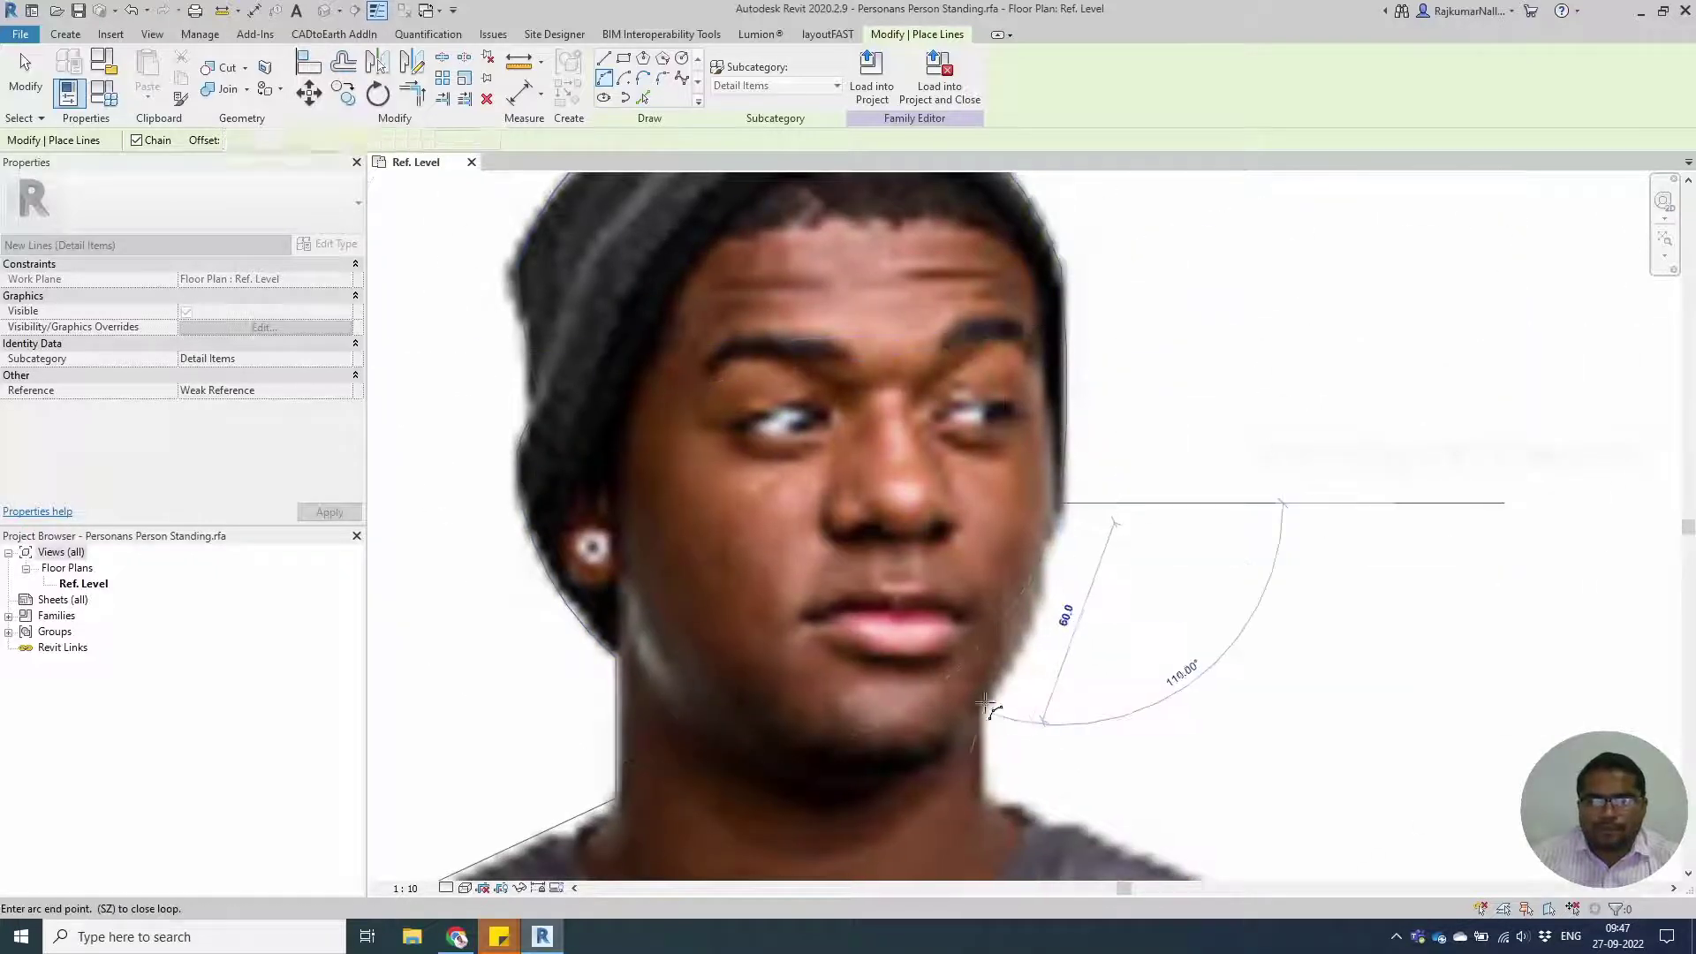
middle_drag(1042, 621, 1074, 325)
Trace the right-hand side of the neck and the slope of the shoulder with straight lines.
click(603, 57)
click(1010, 406)
click(1015, 518)
click(1459, 700)
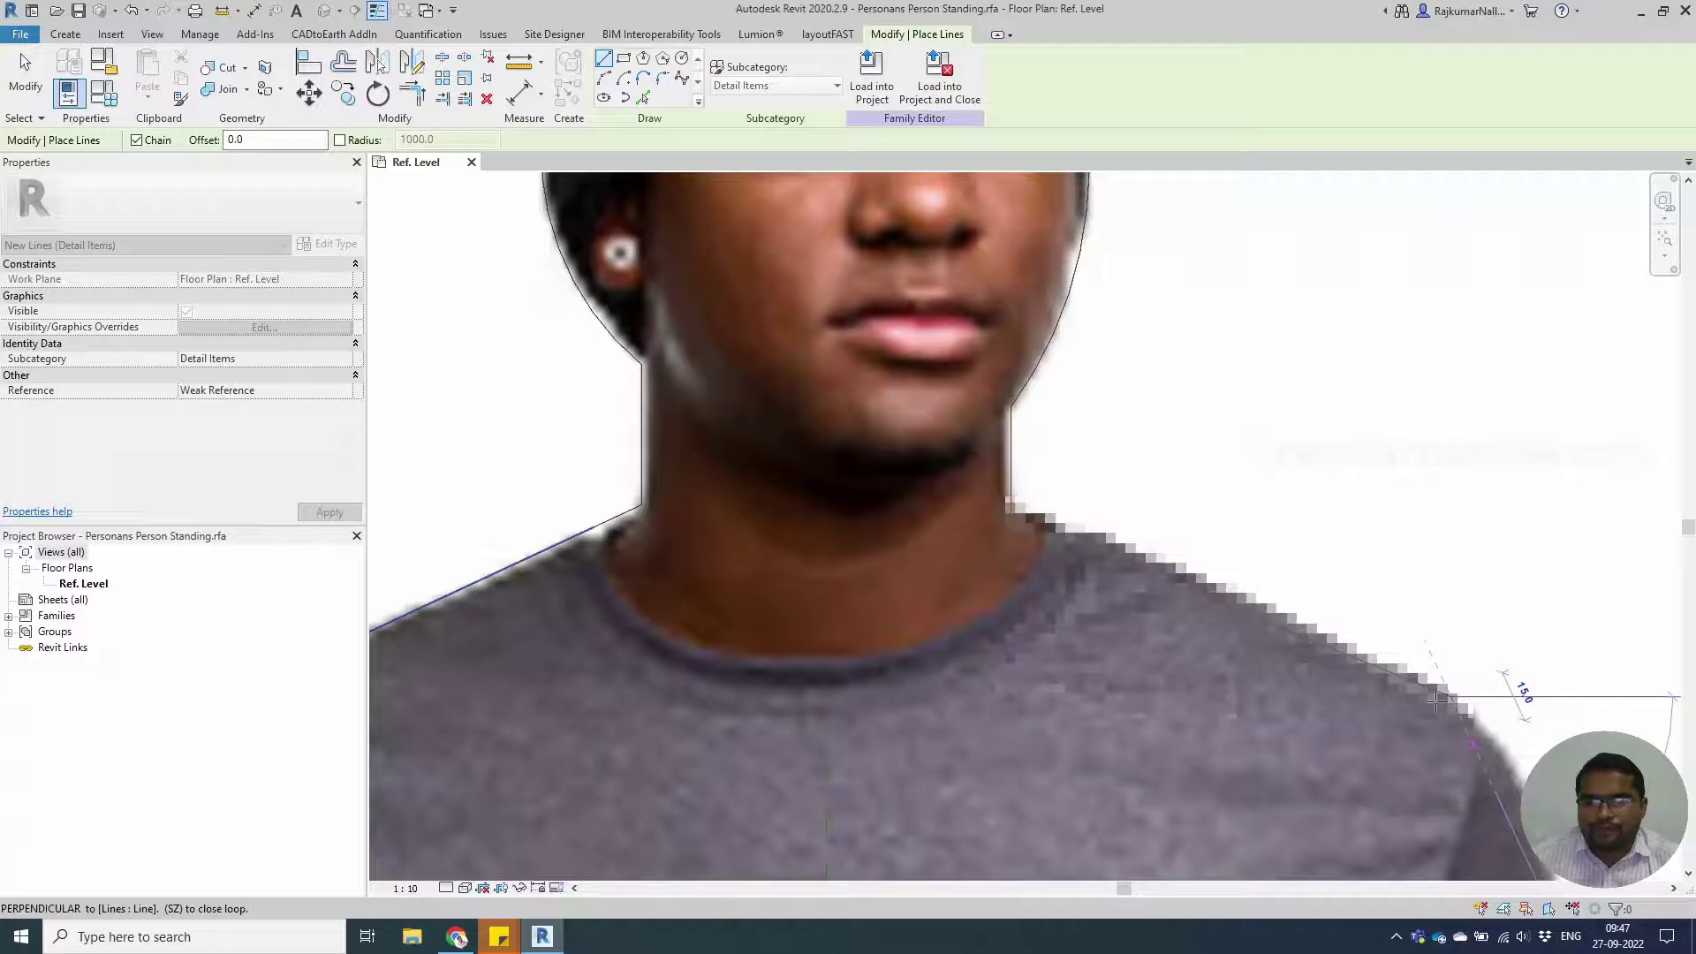
Round the outer corner of the right-hand shoulder with an arc.
middle_drag(1428, 742, 924, 444)
click(603, 78)
click(1058, 567)
click(1018, 446)
scroll(1019, 444, up, 1)
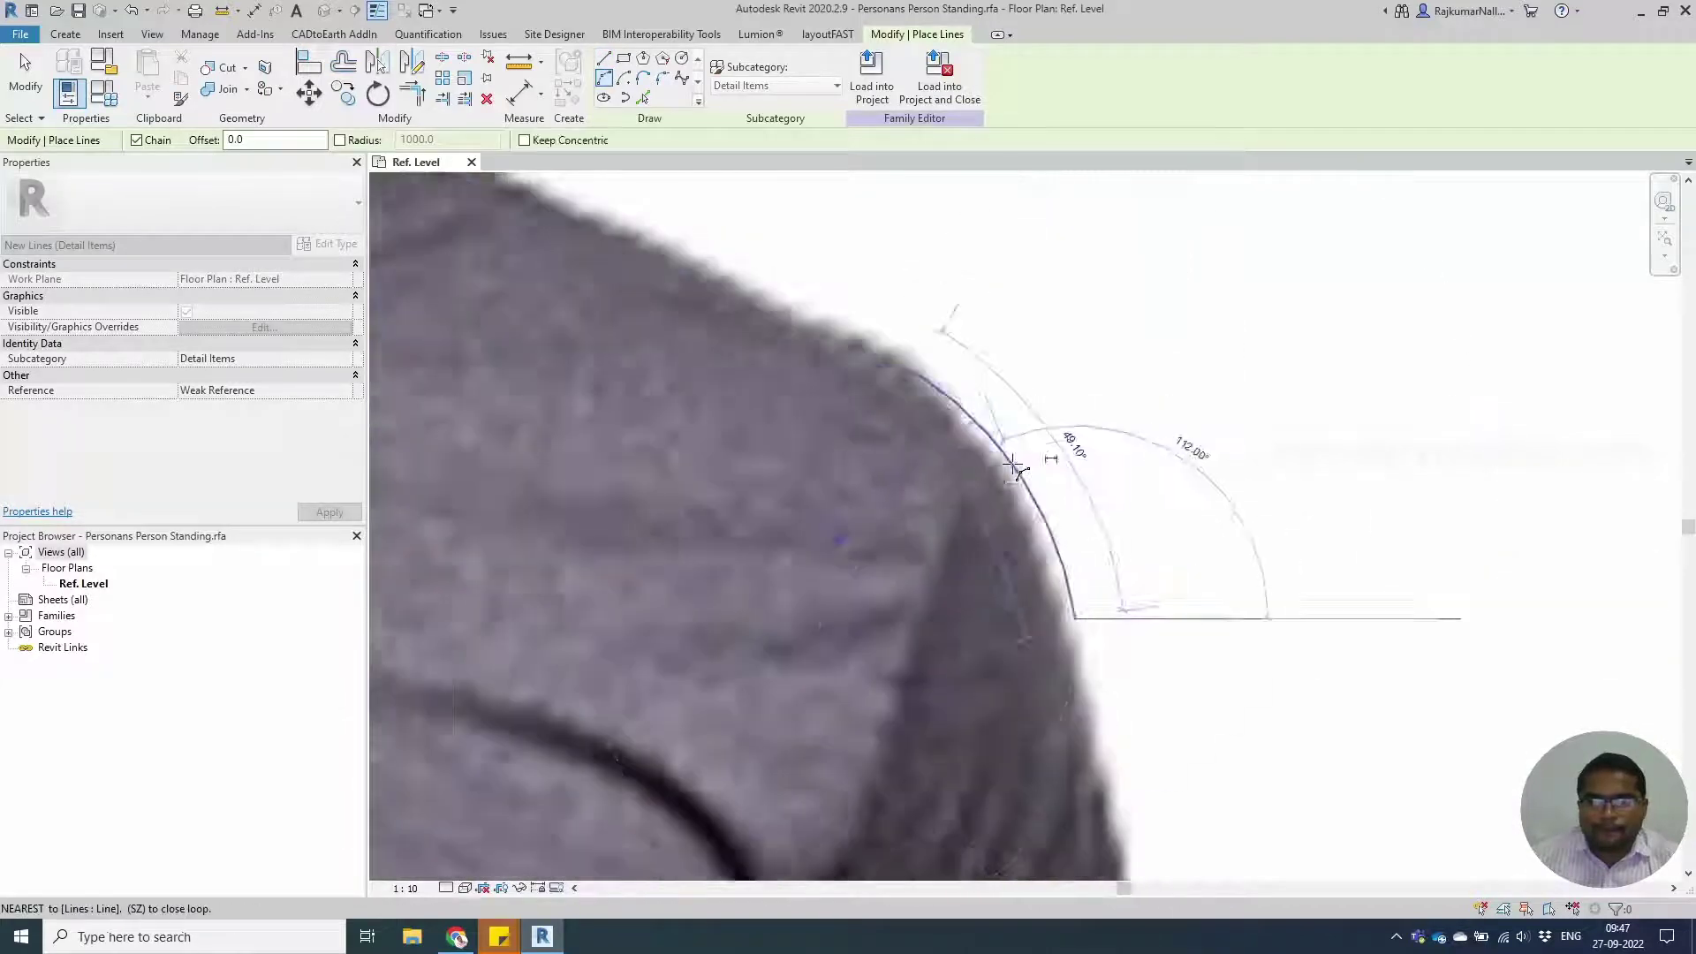
Trace the right-hand sleeve, its hem and the outer edge of the upper arm with straight lines.
scroll(1013, 446, down, 2)
click(603, 58)
click(1090, 760)
click(1045, 796)
middle_drag(1049, 799, 1225, 230)
scroll(1227, 243, up, 2)
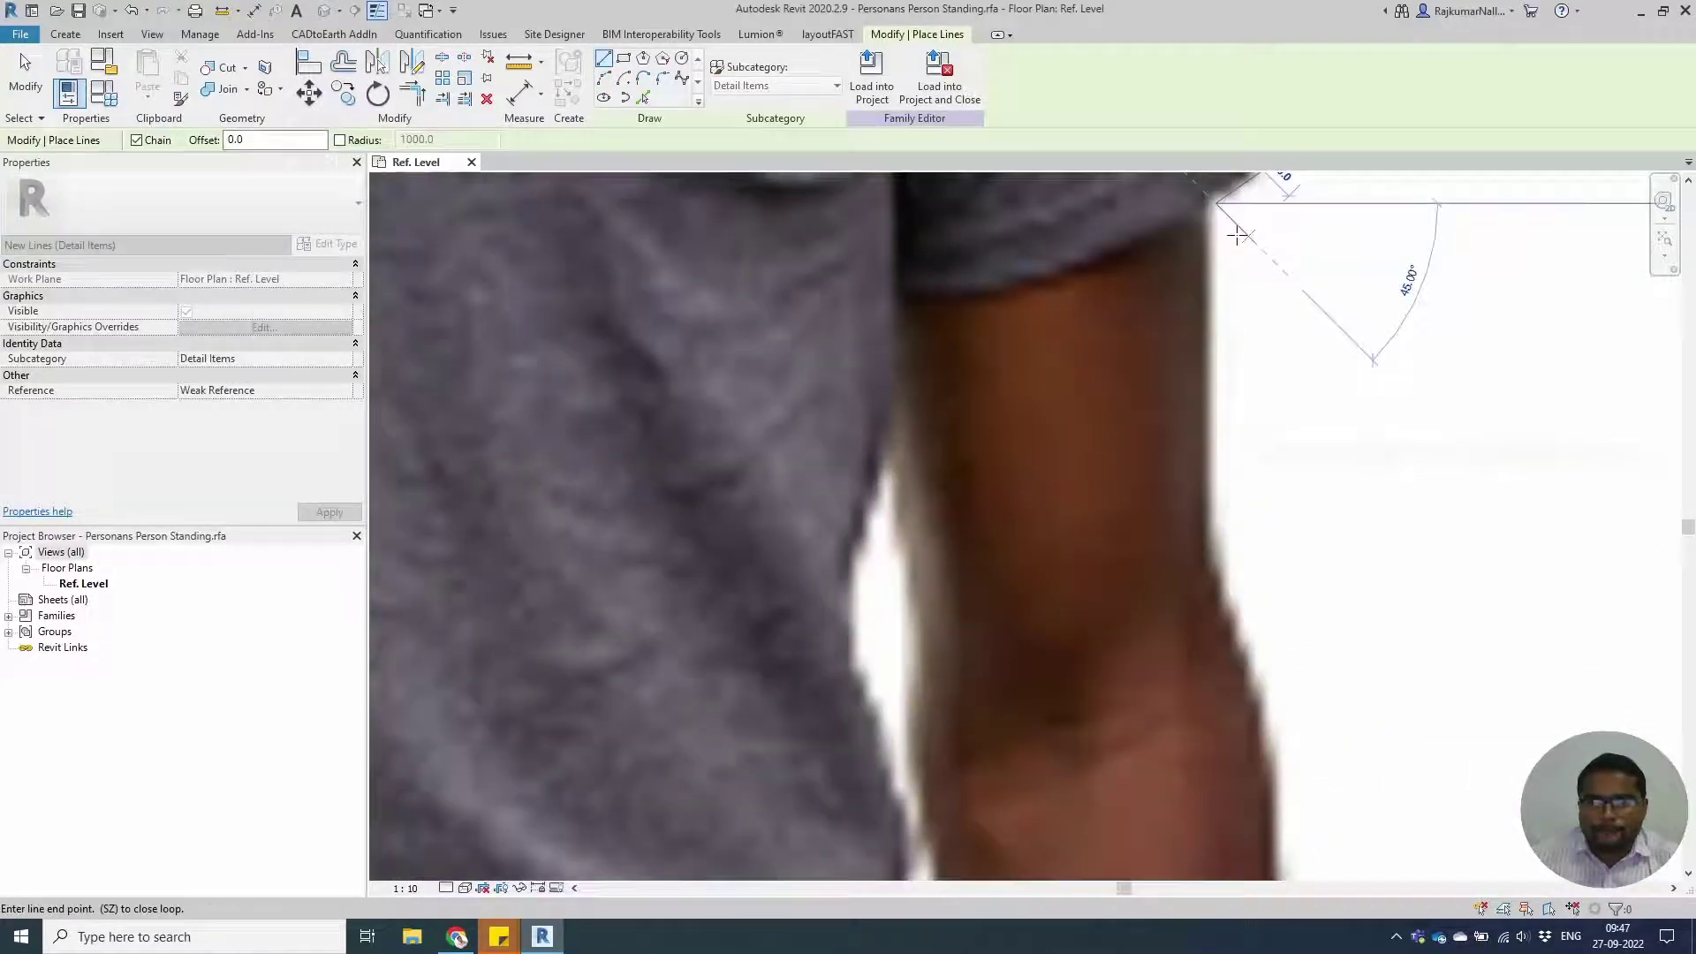
scroll(1227, 243, down, 2)
click(1222, 373)
Continue the straight-line outline down the right-hand forearm and around the wrist and hand to the trousers.
middle_drag(1251, 477, 1273, 654)
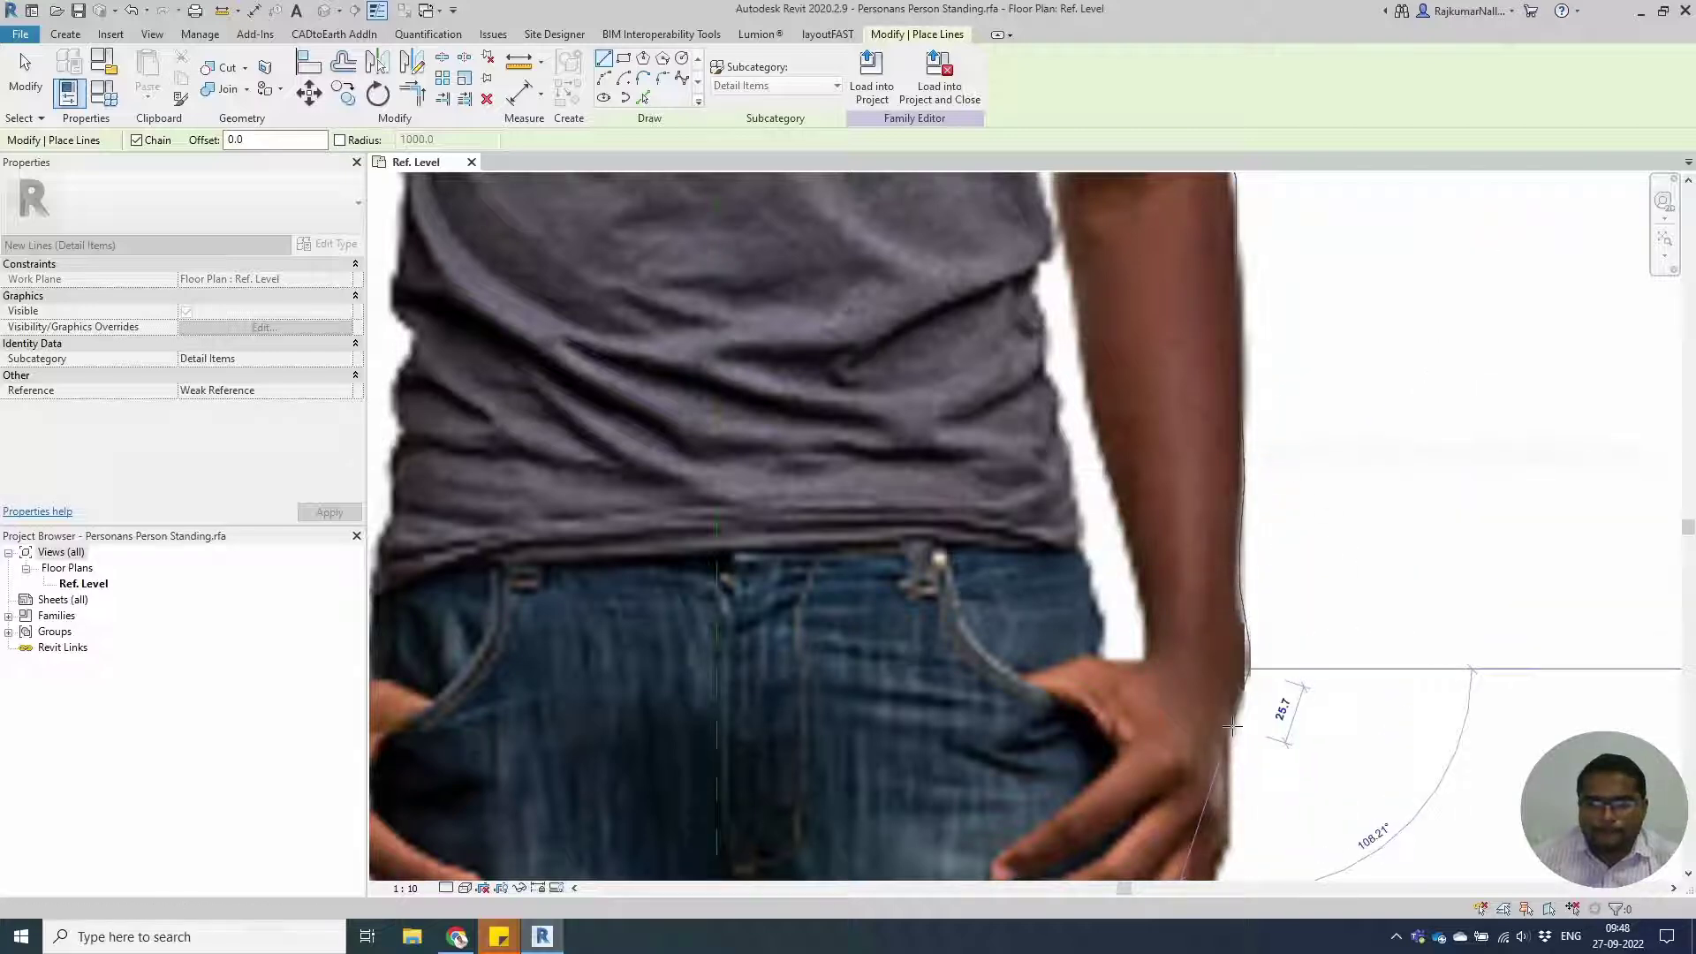
middle_drag(1238, 684, 1233, 497)
click(1227, 480)
click(1201, 556)
click(1145, 565)
Trace the outer edge of the right-hand thigh with straight lines from below the hand to the knee.
middle_drag(1148, 817, 1217, 473)
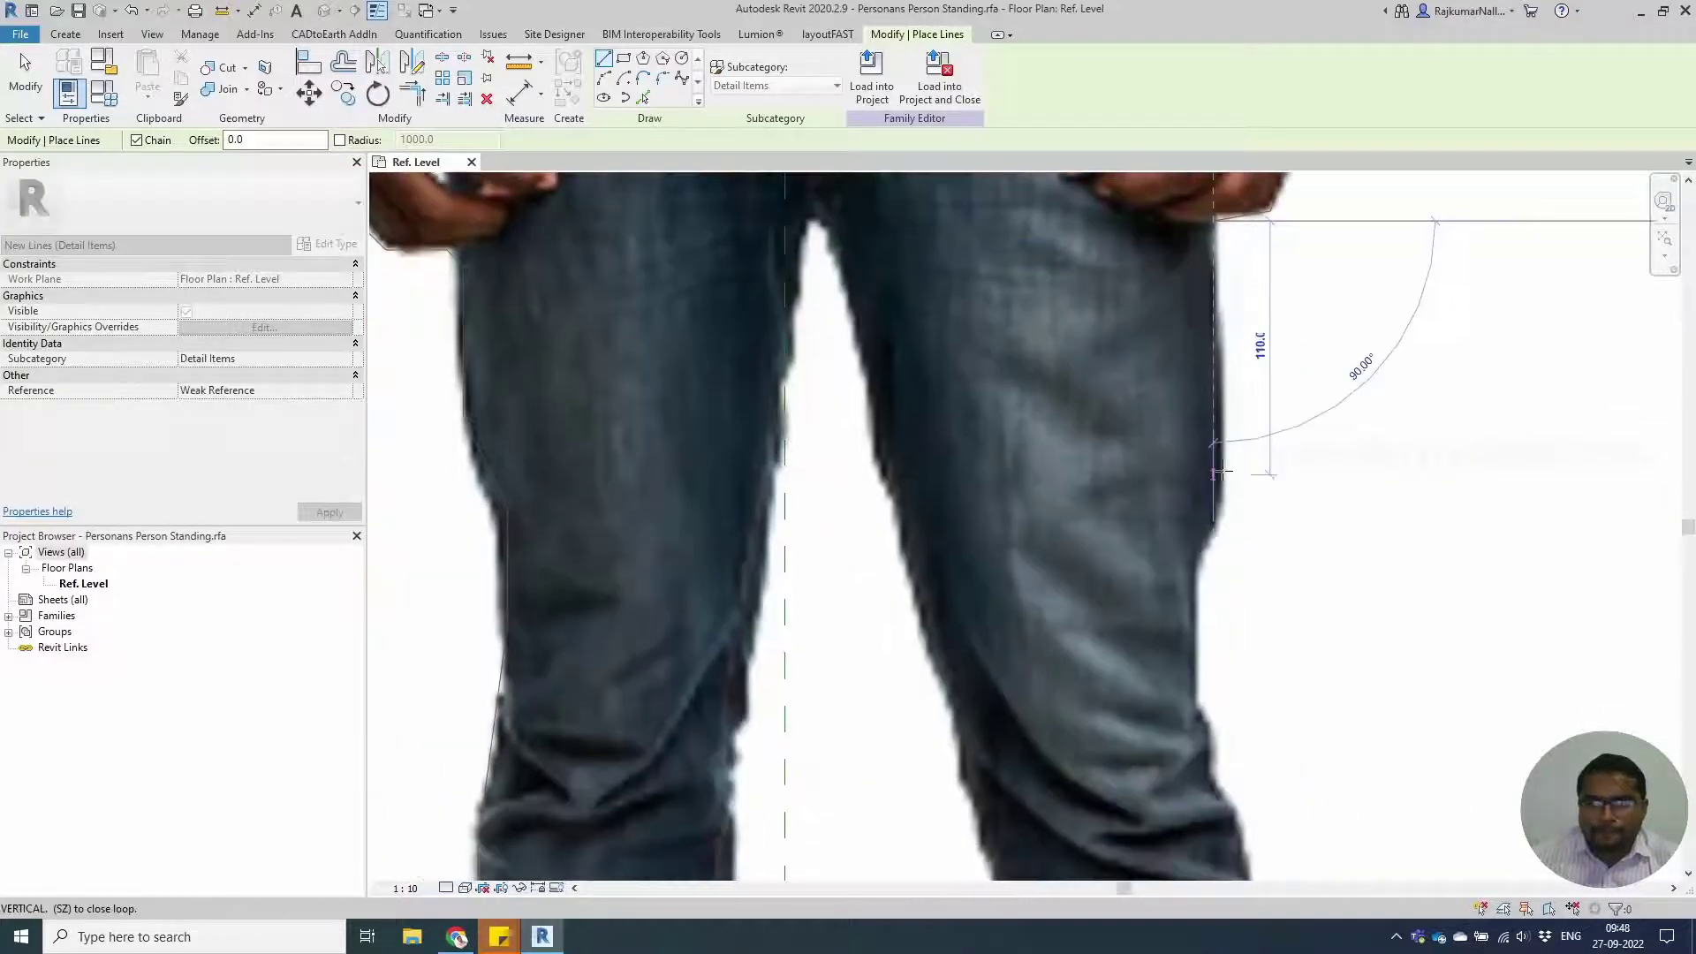
click(1225, 478)
click(1222, 515)
middle_drag(1203, 568, 1251, 342)
click(1245, 329)
click(1245, 458)
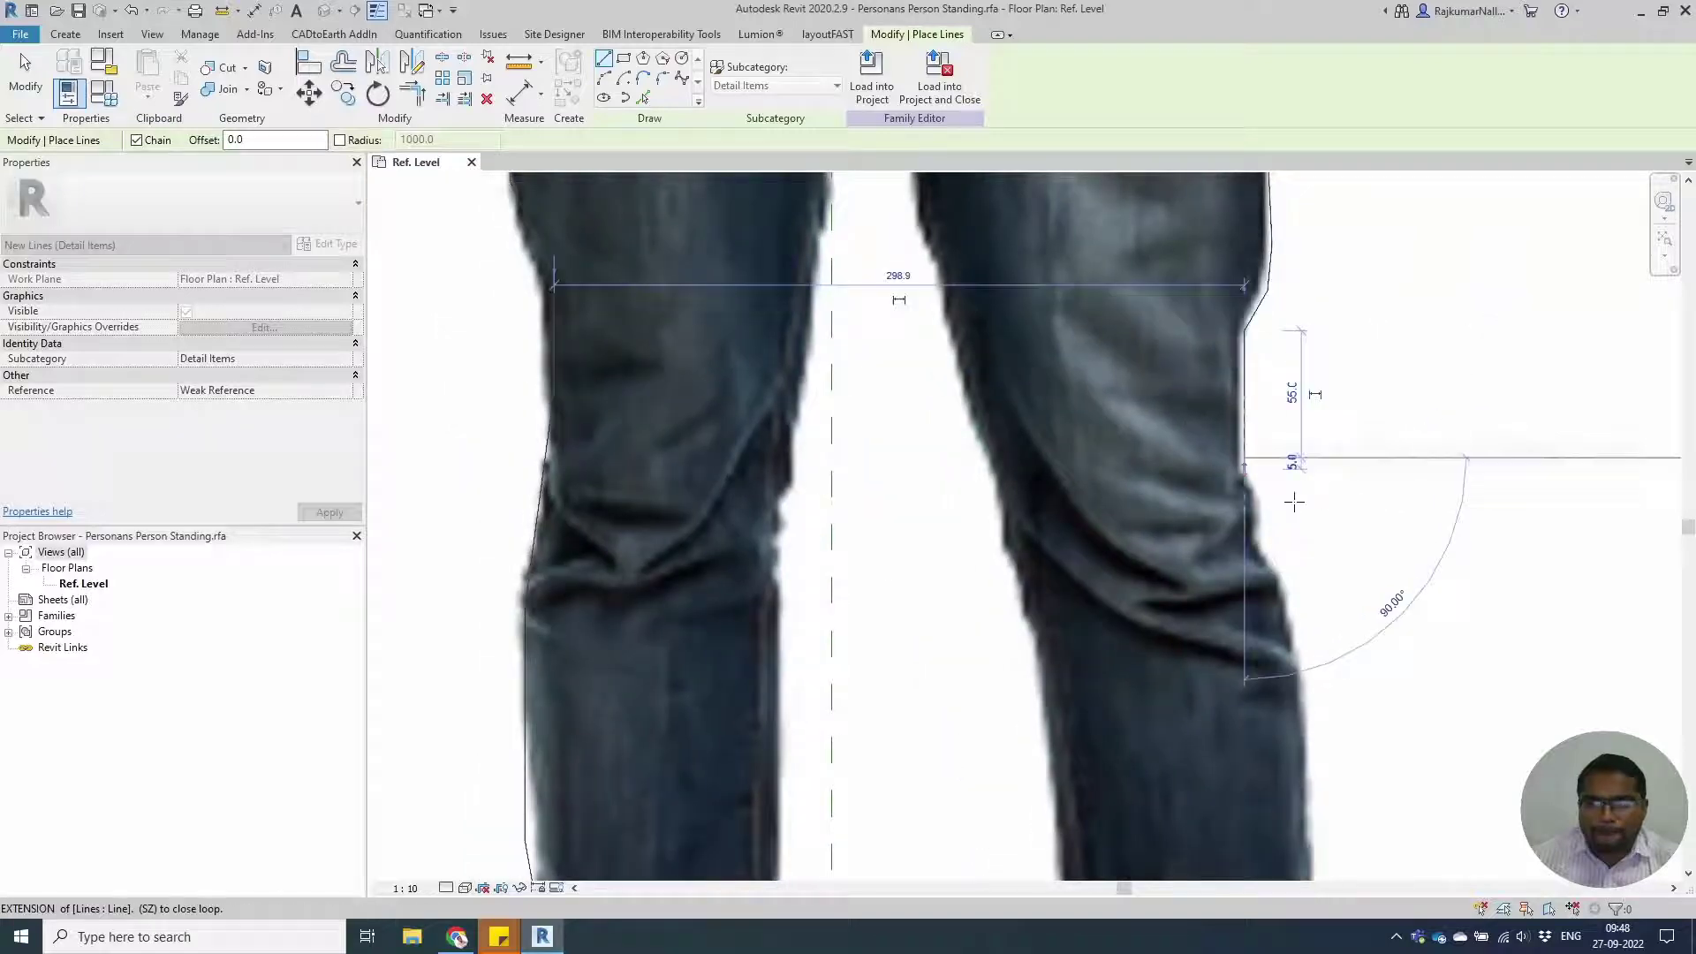
Trace the outer trouser folds at the right-hand knee down to the upper calf.
middle_drag(1271, 500, 1221, 285)
click(1209, 307)
click(1237, 406)
middle_drag(1261, 495, 1227, 248)
click(1224, 285)
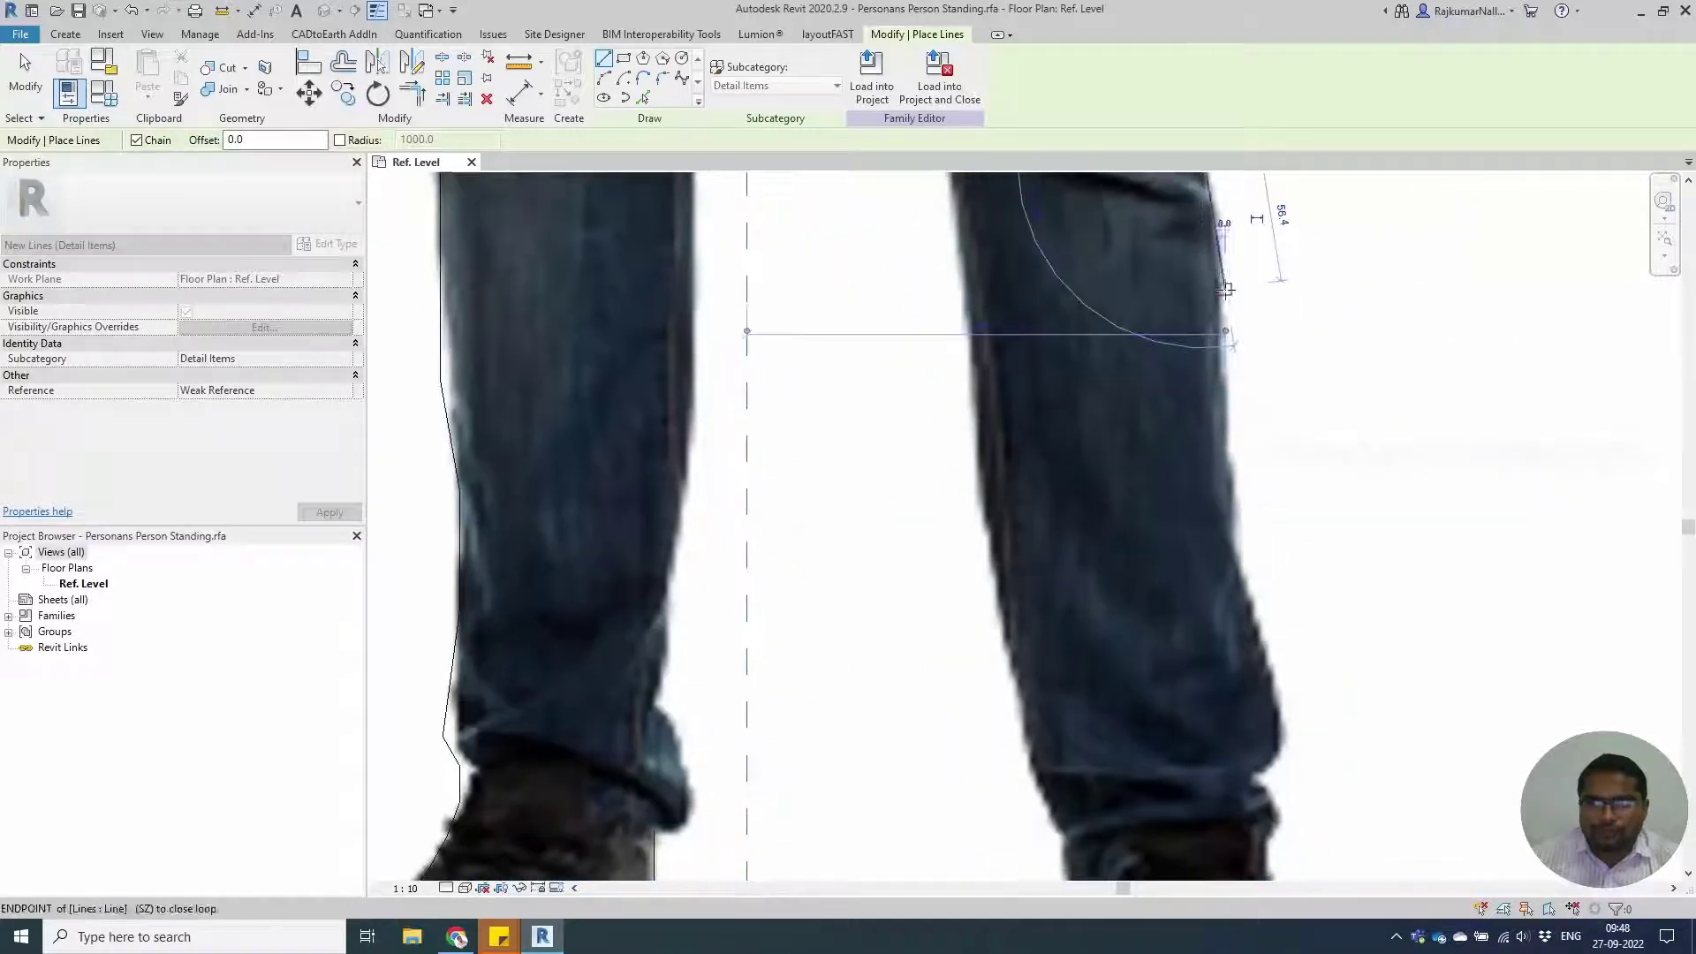
Continue the straight-line outline down the outer edge of the right-hand calf to the trouser hem.
click(1224, 324)
click(1224, 393)
click(1238, 483)
click(1238, 541)
click(1262, 632)
middle_drag(1277, 712, 1275, 439)
click(1281, 447)
click(1269, 494)
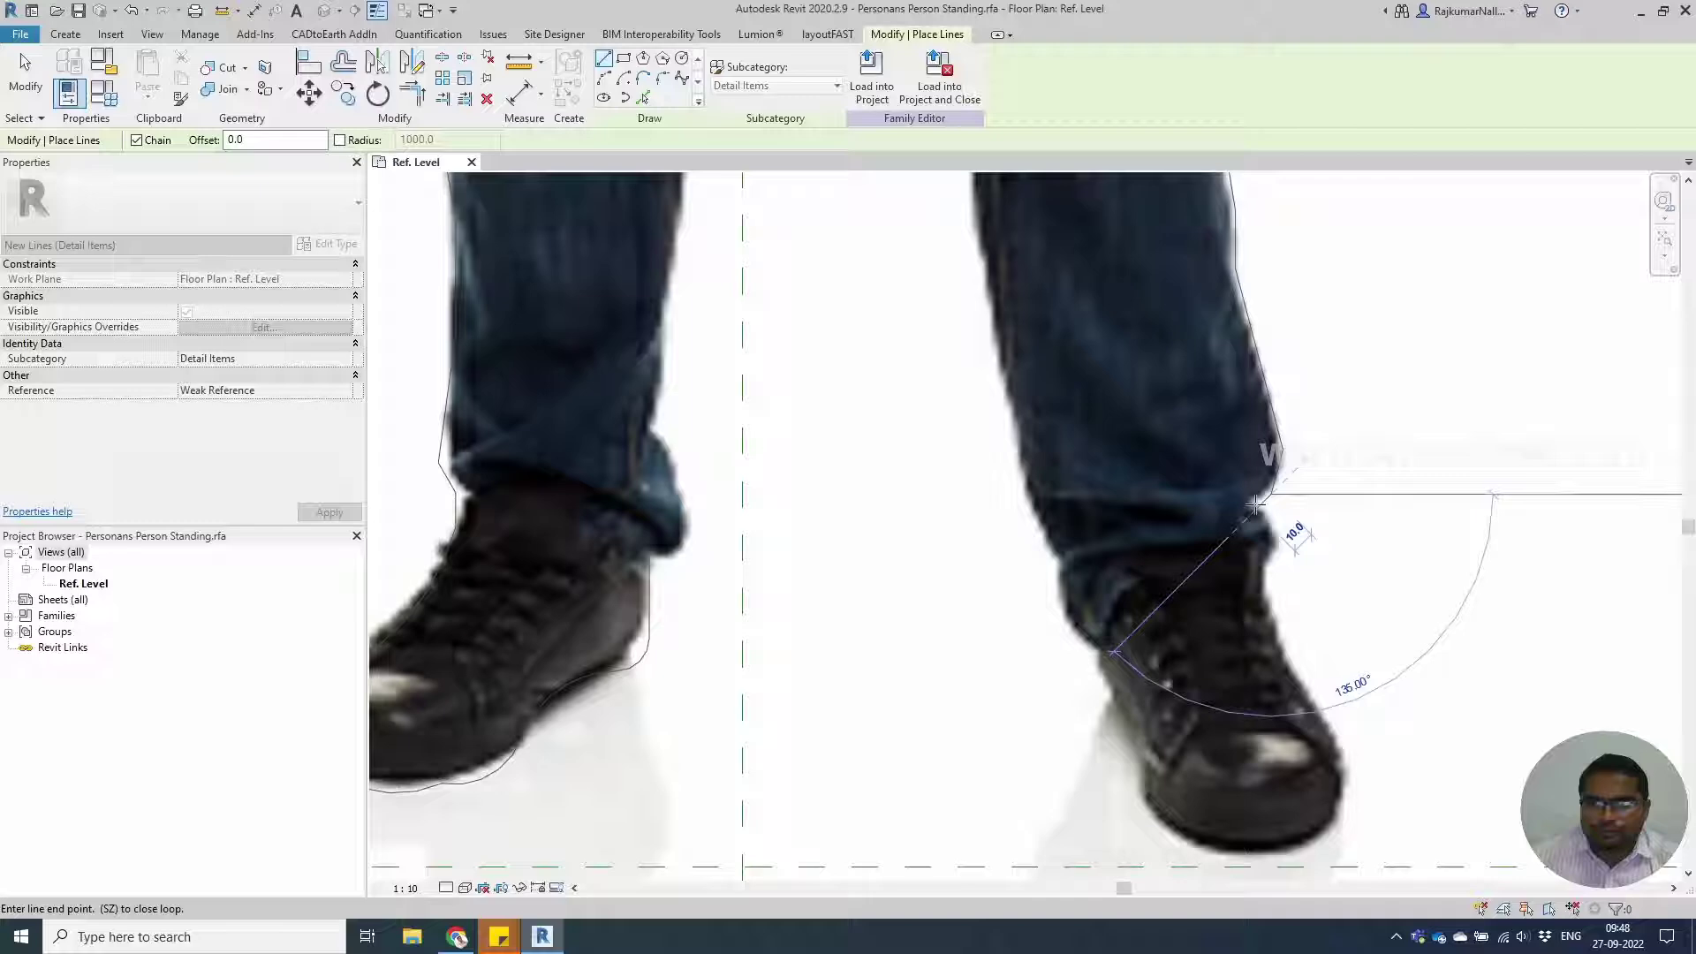
Trace the ankle and outer edge of the right-hand shoe with short straight lines down to the toe cap.
click(1279, 535)
click(1278, 556)
click(1279, 615)
click(1289, 647)
click(1313, 689)
click(1341, 739)
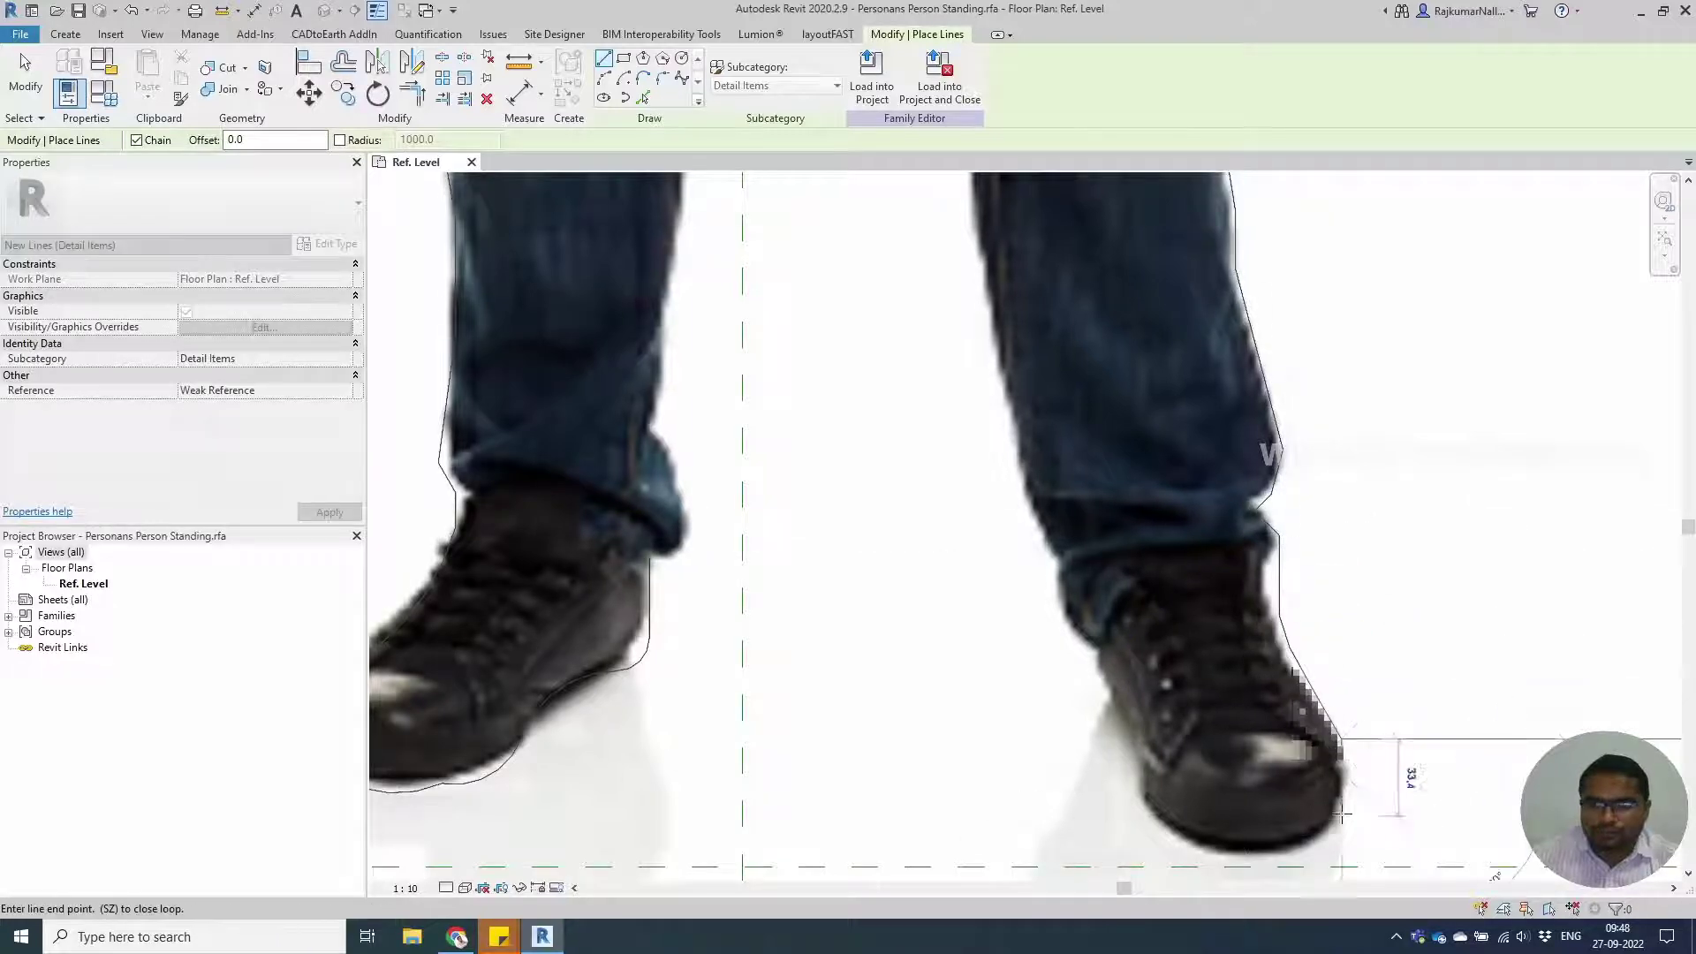
Trace around the toe and sole of the right-hand shoe with short straight lines to its inner side.
click(1346, 786)
click(1335, 831)
click(1306, 849)
middle_drag(1296, 849, 1233, 619)
click(1197, 622)
click(1134, 618)
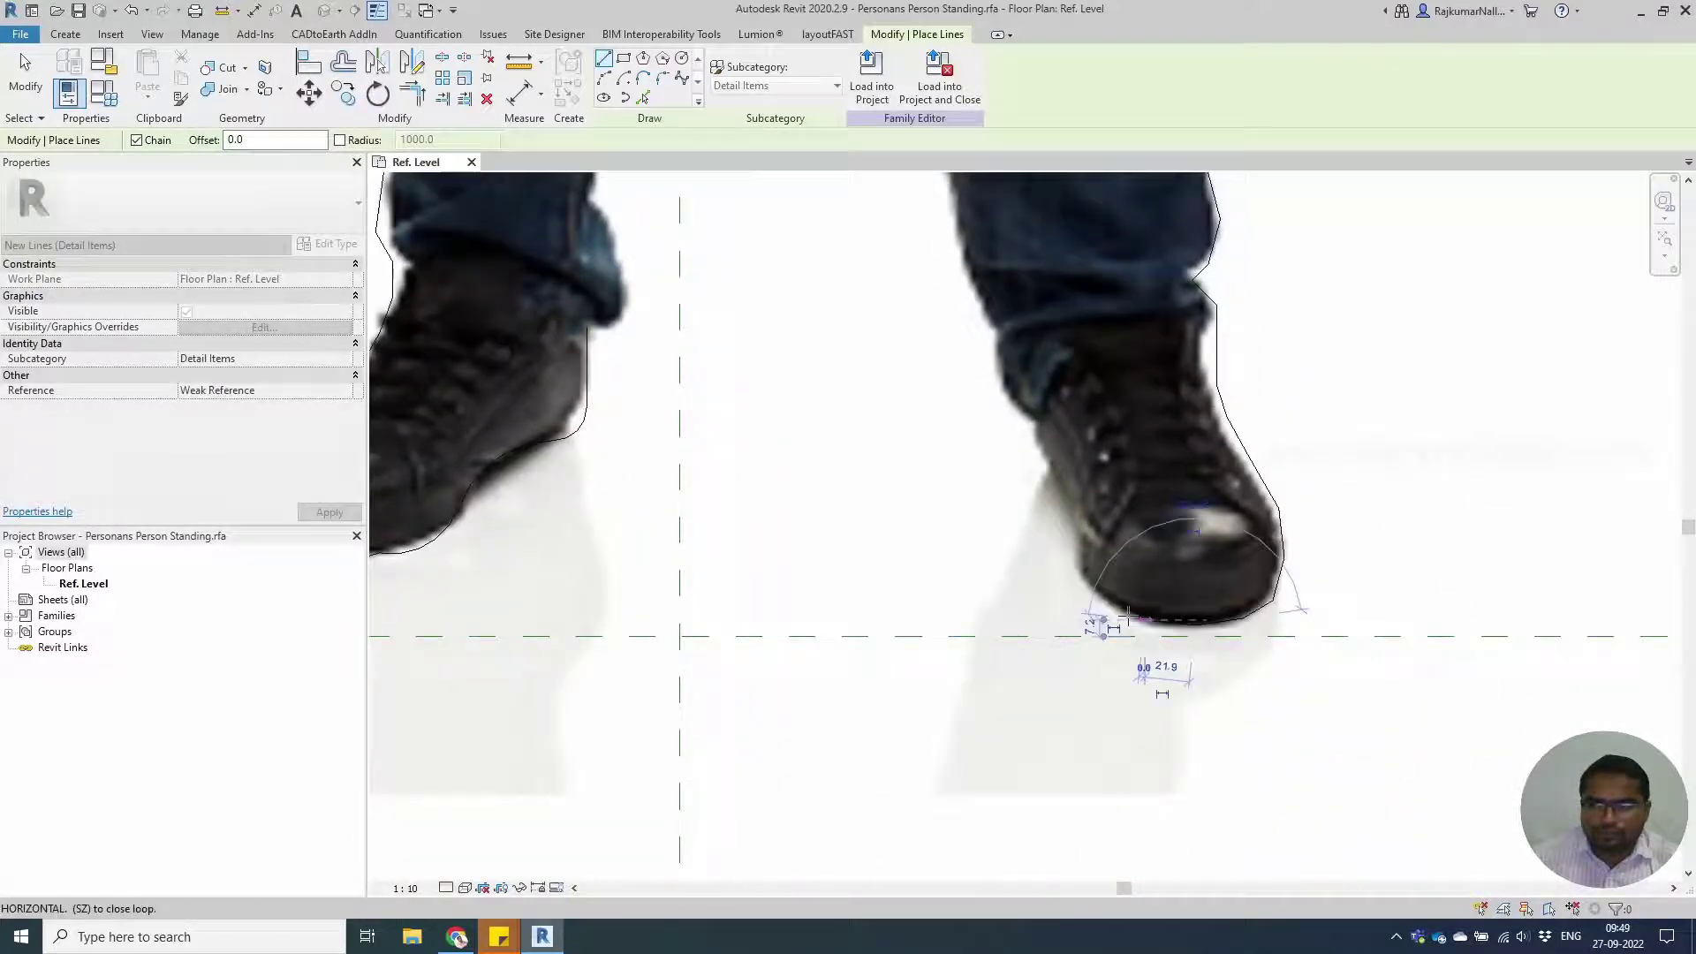
click(1098, 608)
click(1077, 572)
click(1077, 544)
Trace the inner edge of the right-hand trouser leg upward past the knee with straight lines.
middle_drag(970, 179, 1135, 806)
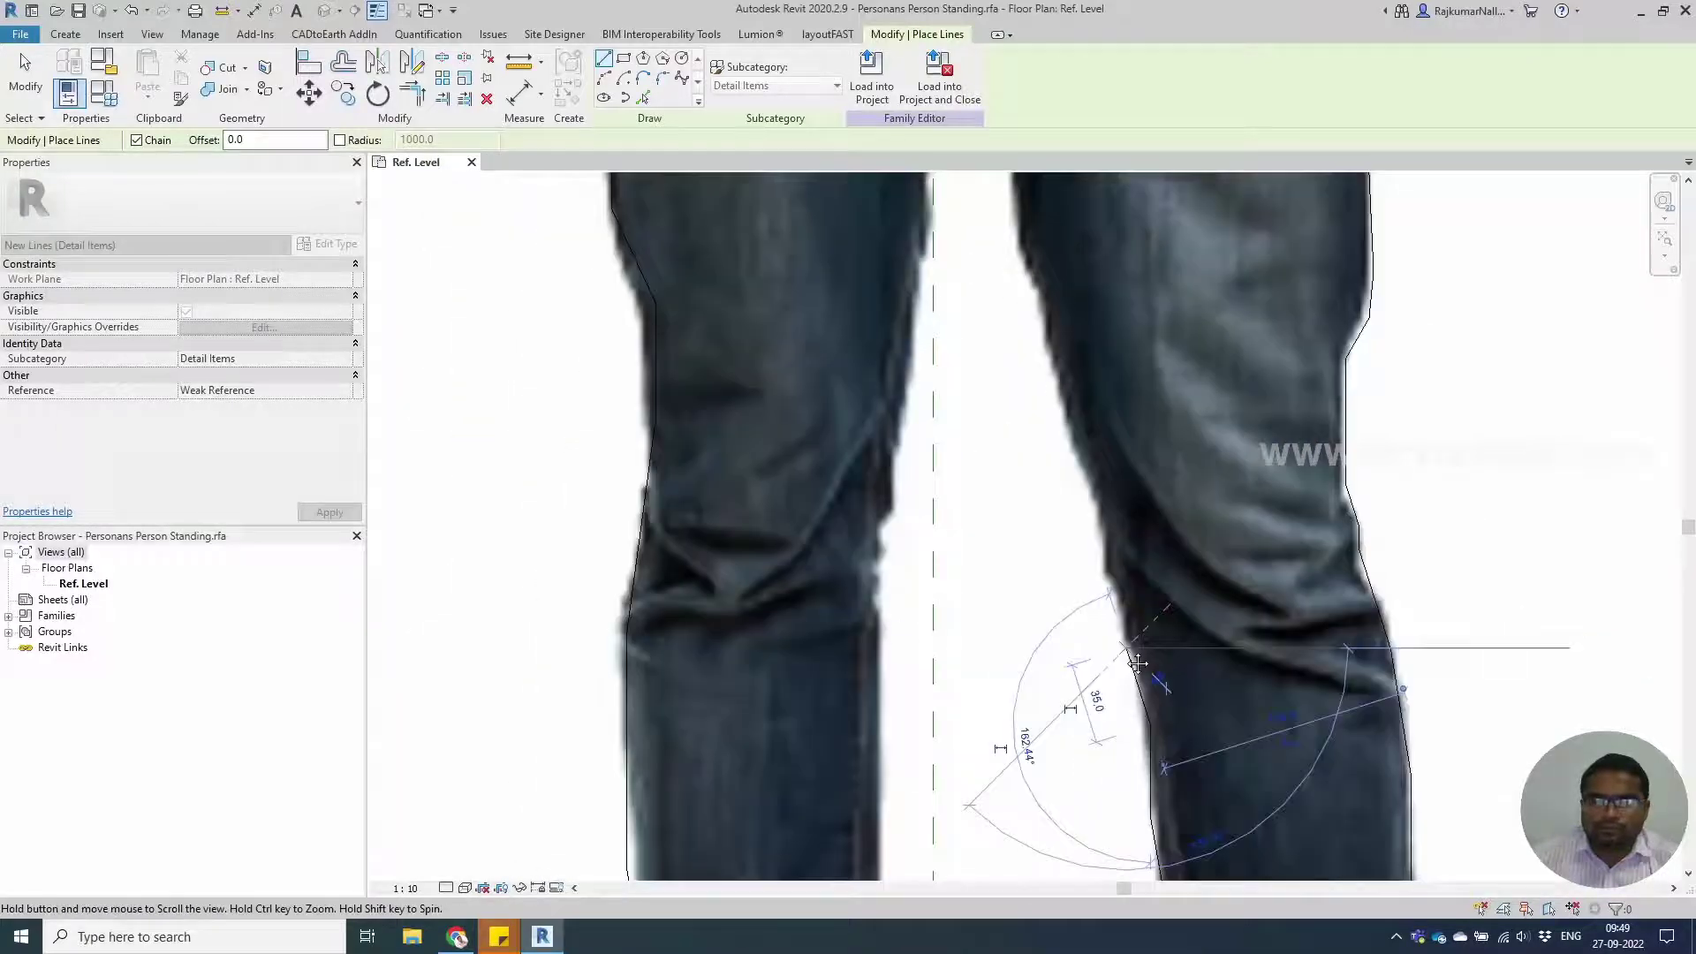
click(1105, 580)
click(1104, 500)
click(1066, 424)
click(1044, 358)
Continue the straight-line outline up the inner right-hand thigh to the crotch.
middle_drag(1044, 357, 1055, 654)
click(1055, 626)
click(1027, 541)
click(1027, 484)
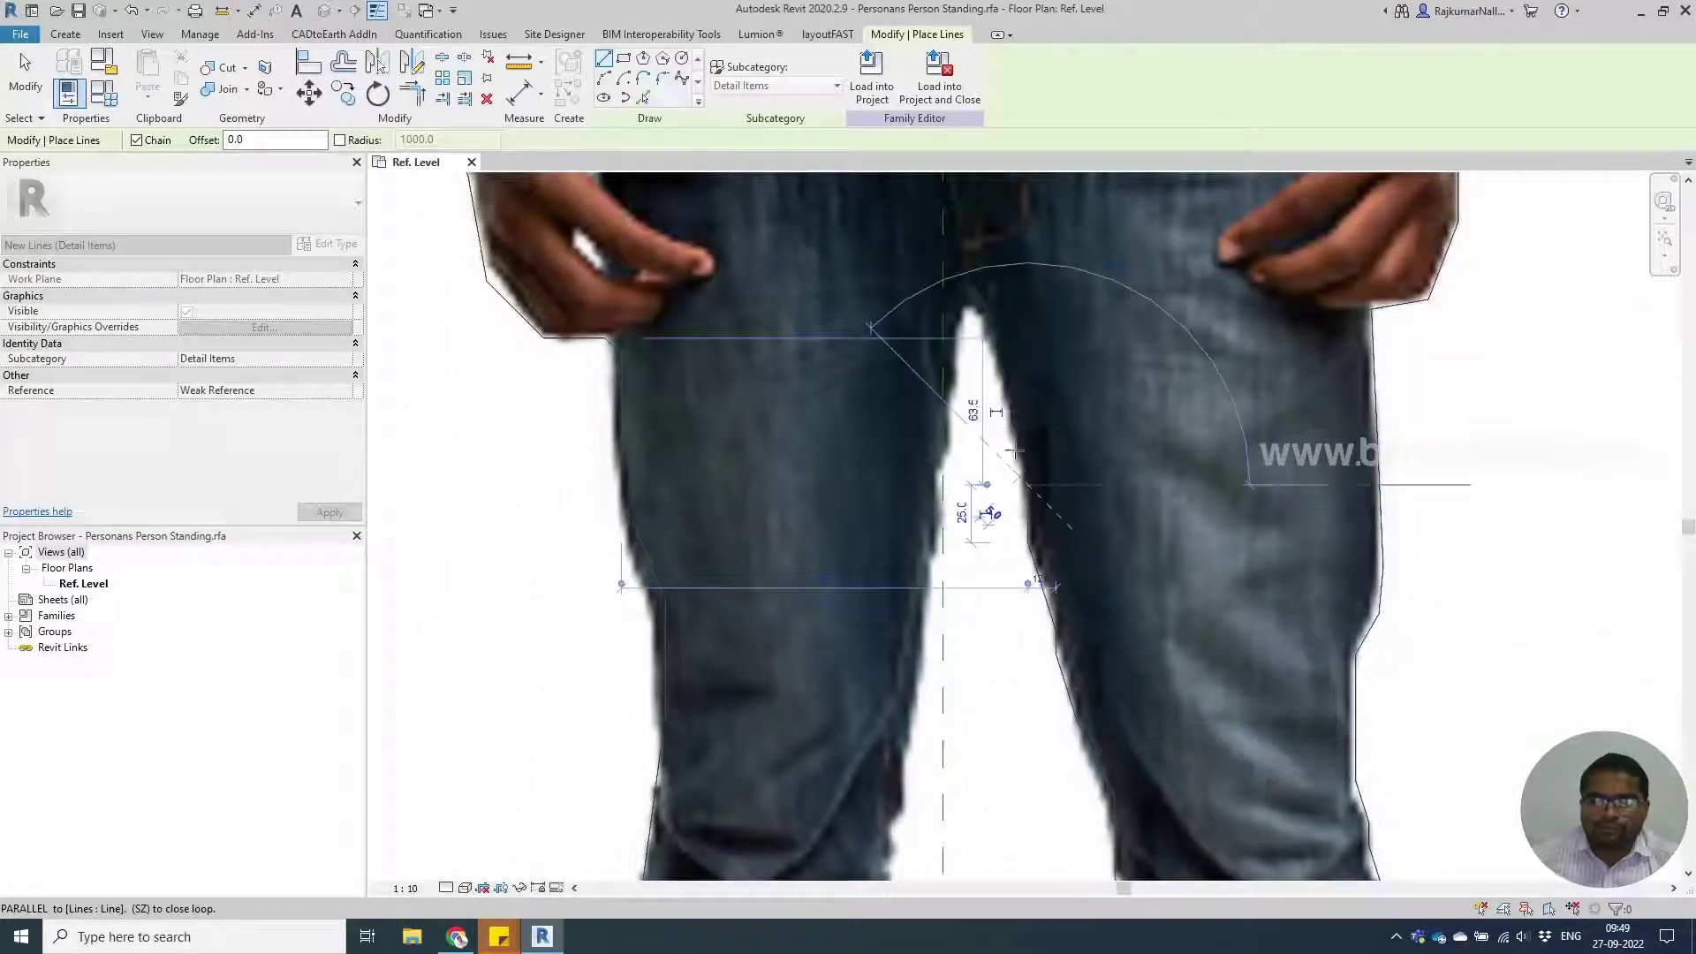
click(973, 309)
Trace the inner edge of the left-hand leg with straight lines from the crotch down past the knee.
click(962, 360)
click(950, 519)
click(921, 716)
middle_drag(908, 808, 1033, 353)
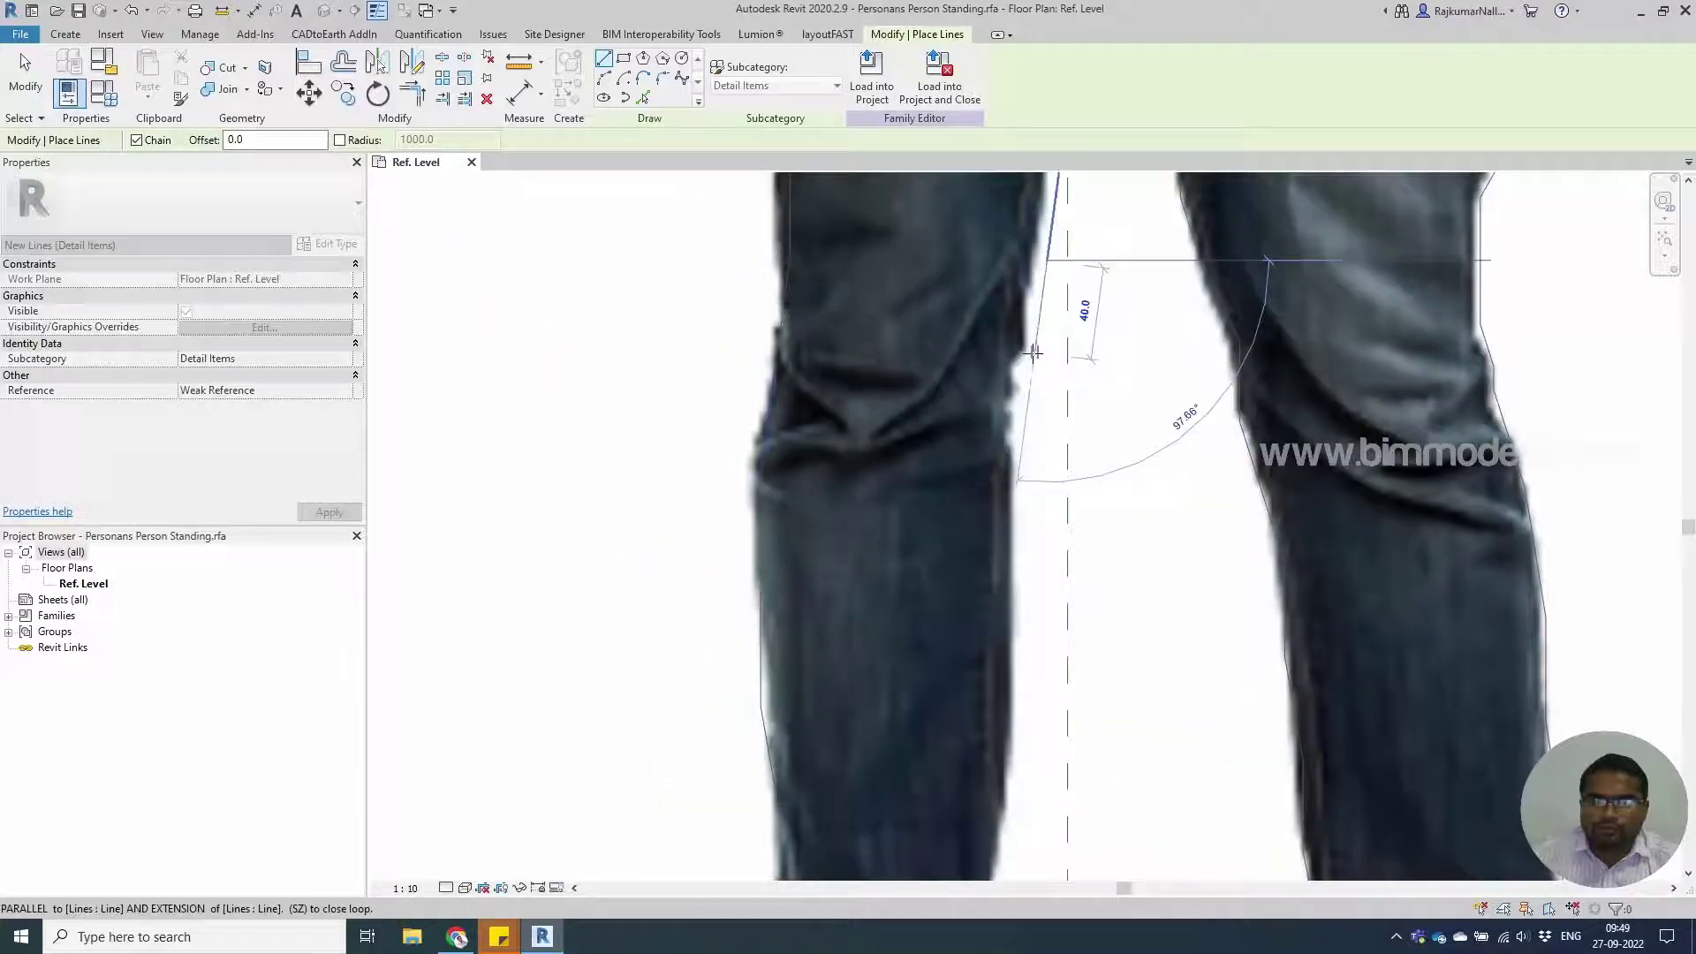
click(1031, 371)
click(1016, 533)
Continue the straight-line outline down the inner edge of the left-hand calf to just above the trouser hem.
middle_drag(1016, 674, 1075, 356)
click(1076, 506)
click(1060, 552)
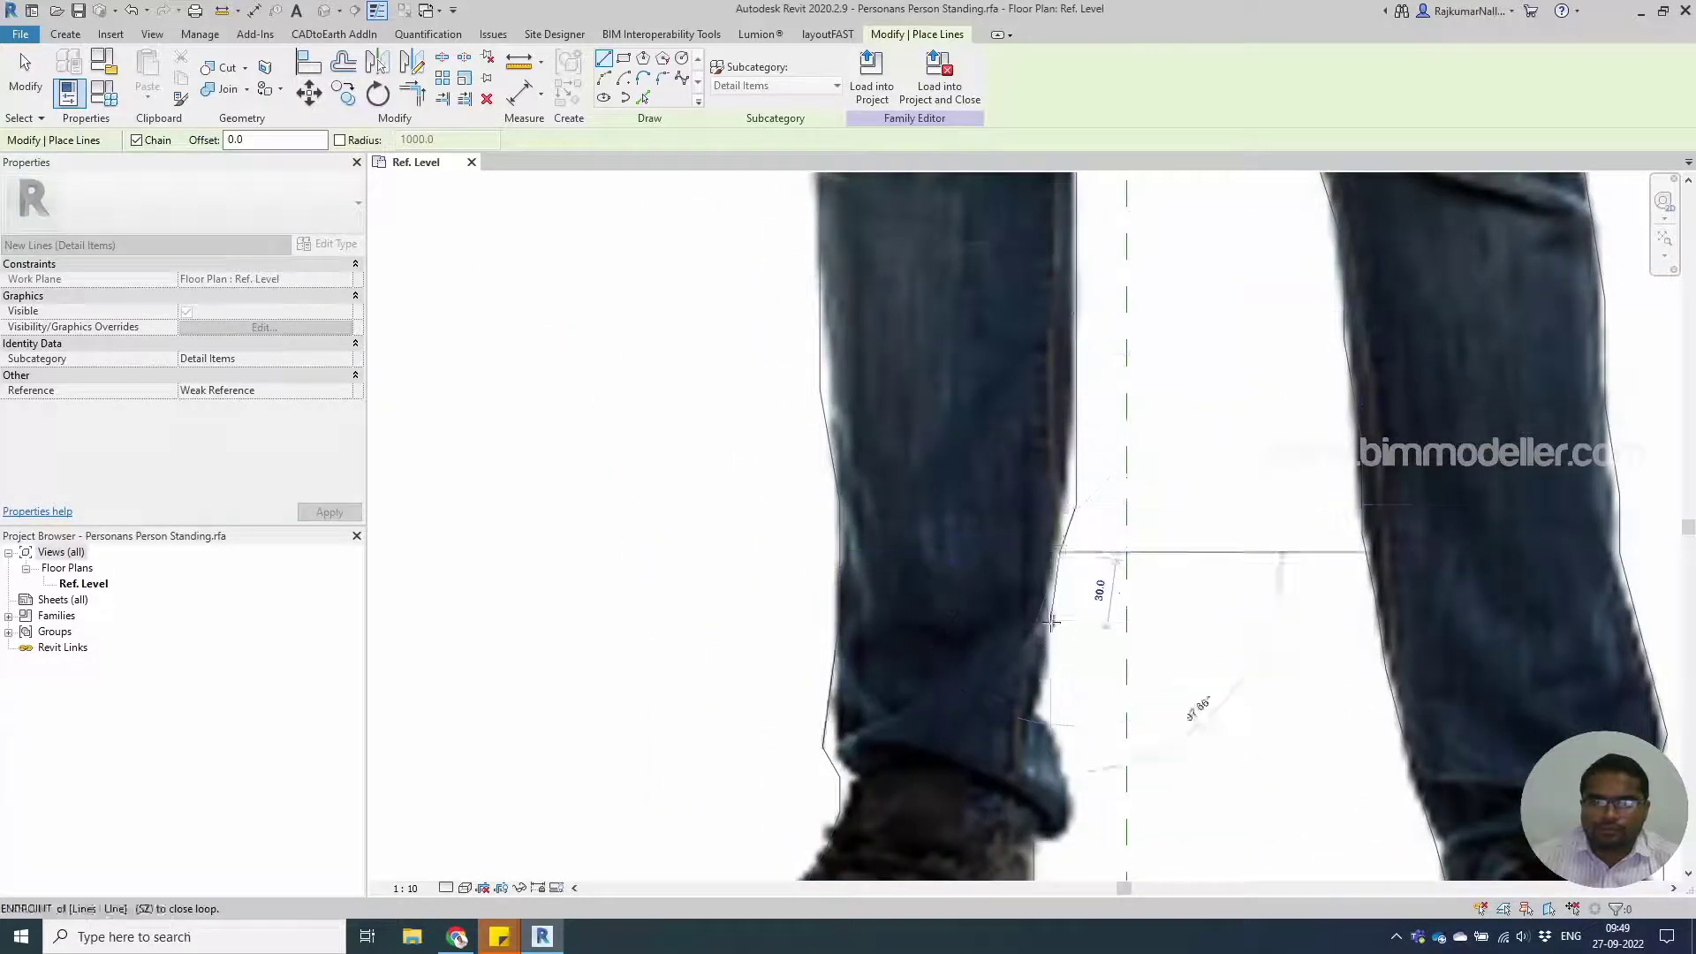
click(1051, 622)
click(1050, 701)
Trace the inner trouser hem of the left-hand leg, close the outline at the shoe's heel and end the line command.
click(1040, 712)
click(1064, 736)
click(1065, 772)
click(1075, 812)
middle_drag(1061, 845, 1131, 522)
click(1132, 522)
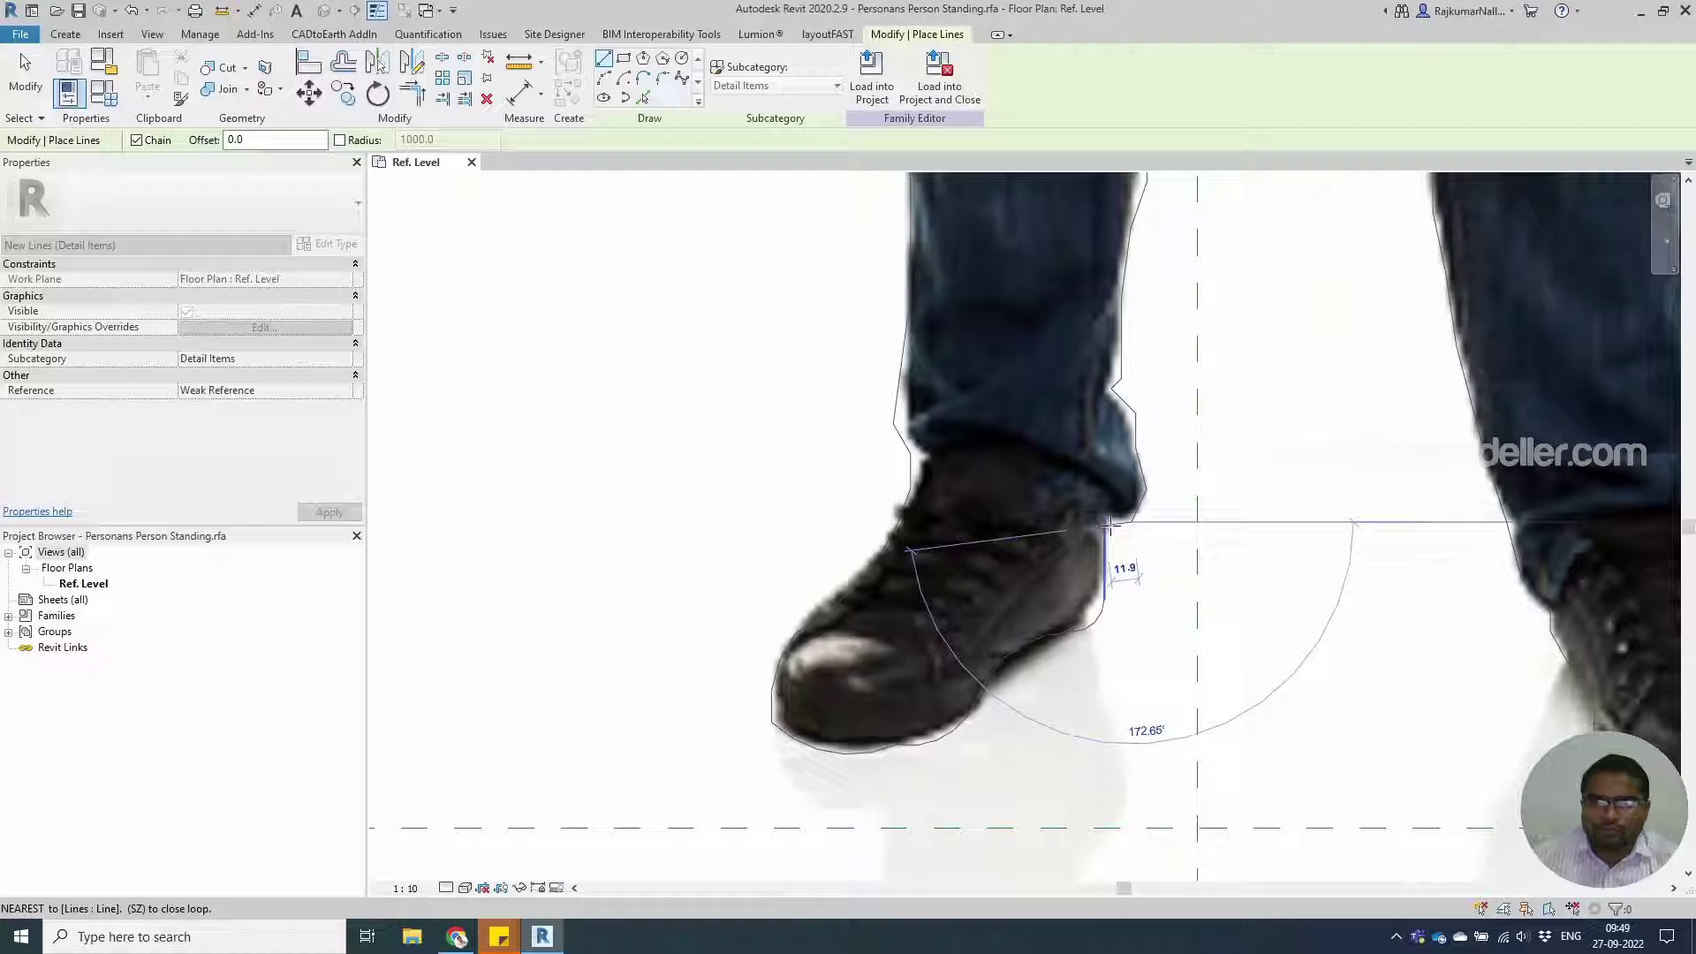
scroll(1107, 526, down, 4)
scroll(918, 568, down, 3)
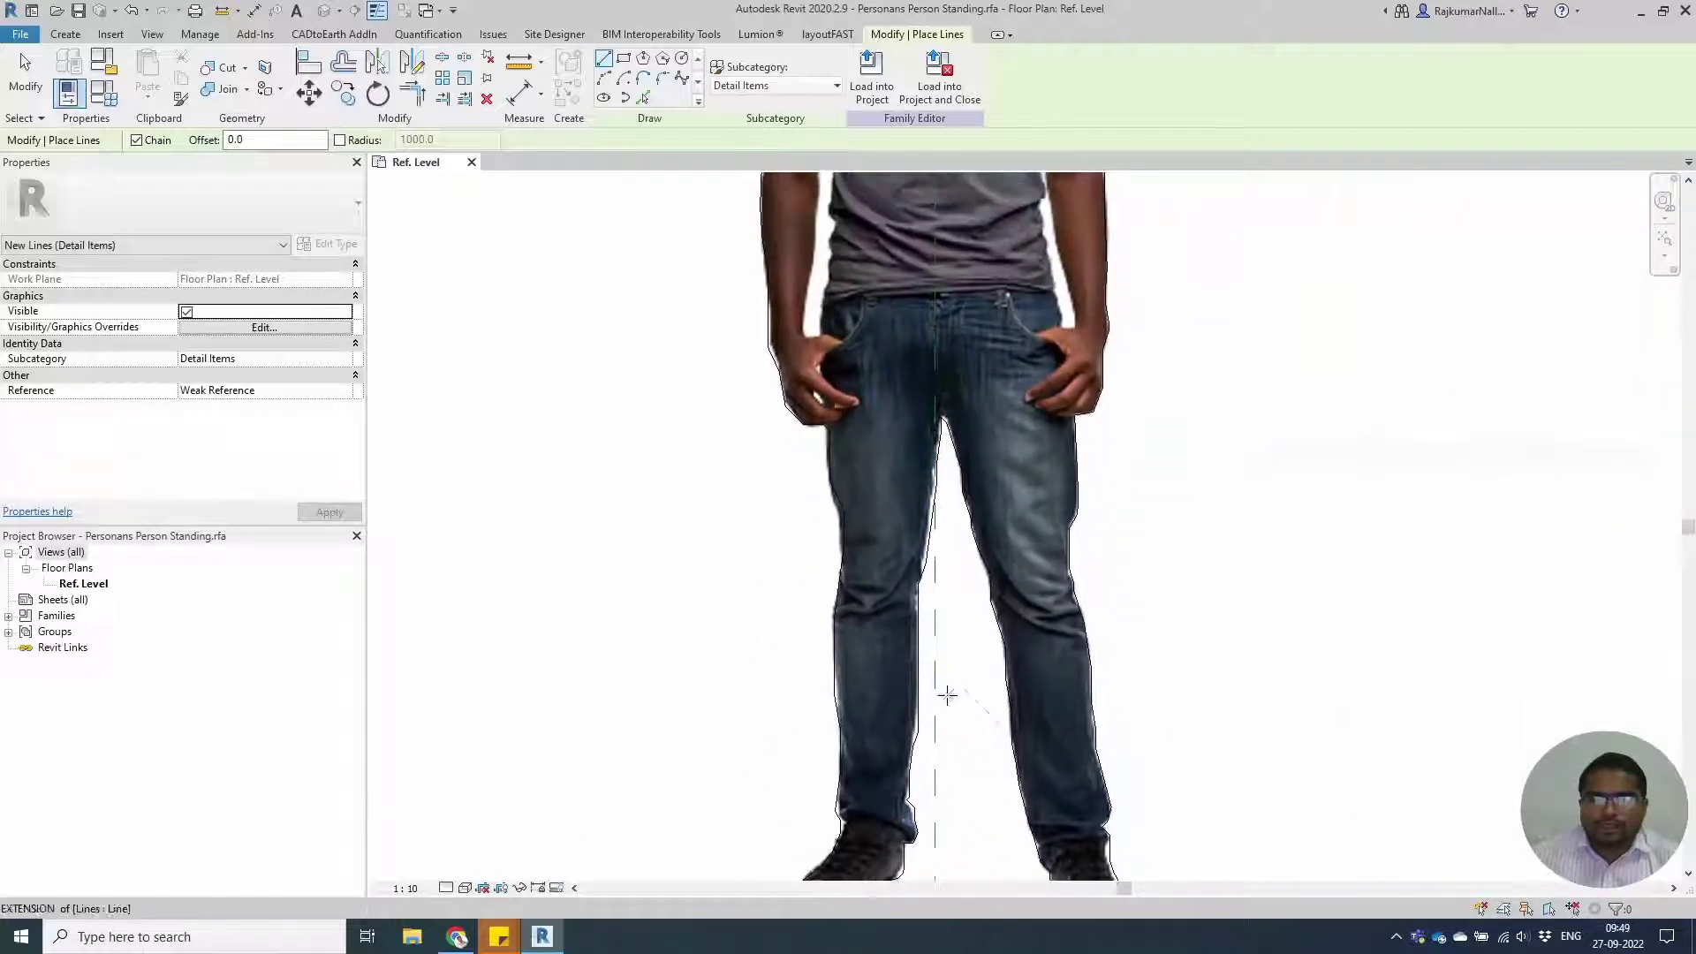
key(Escape)
key(Escape)
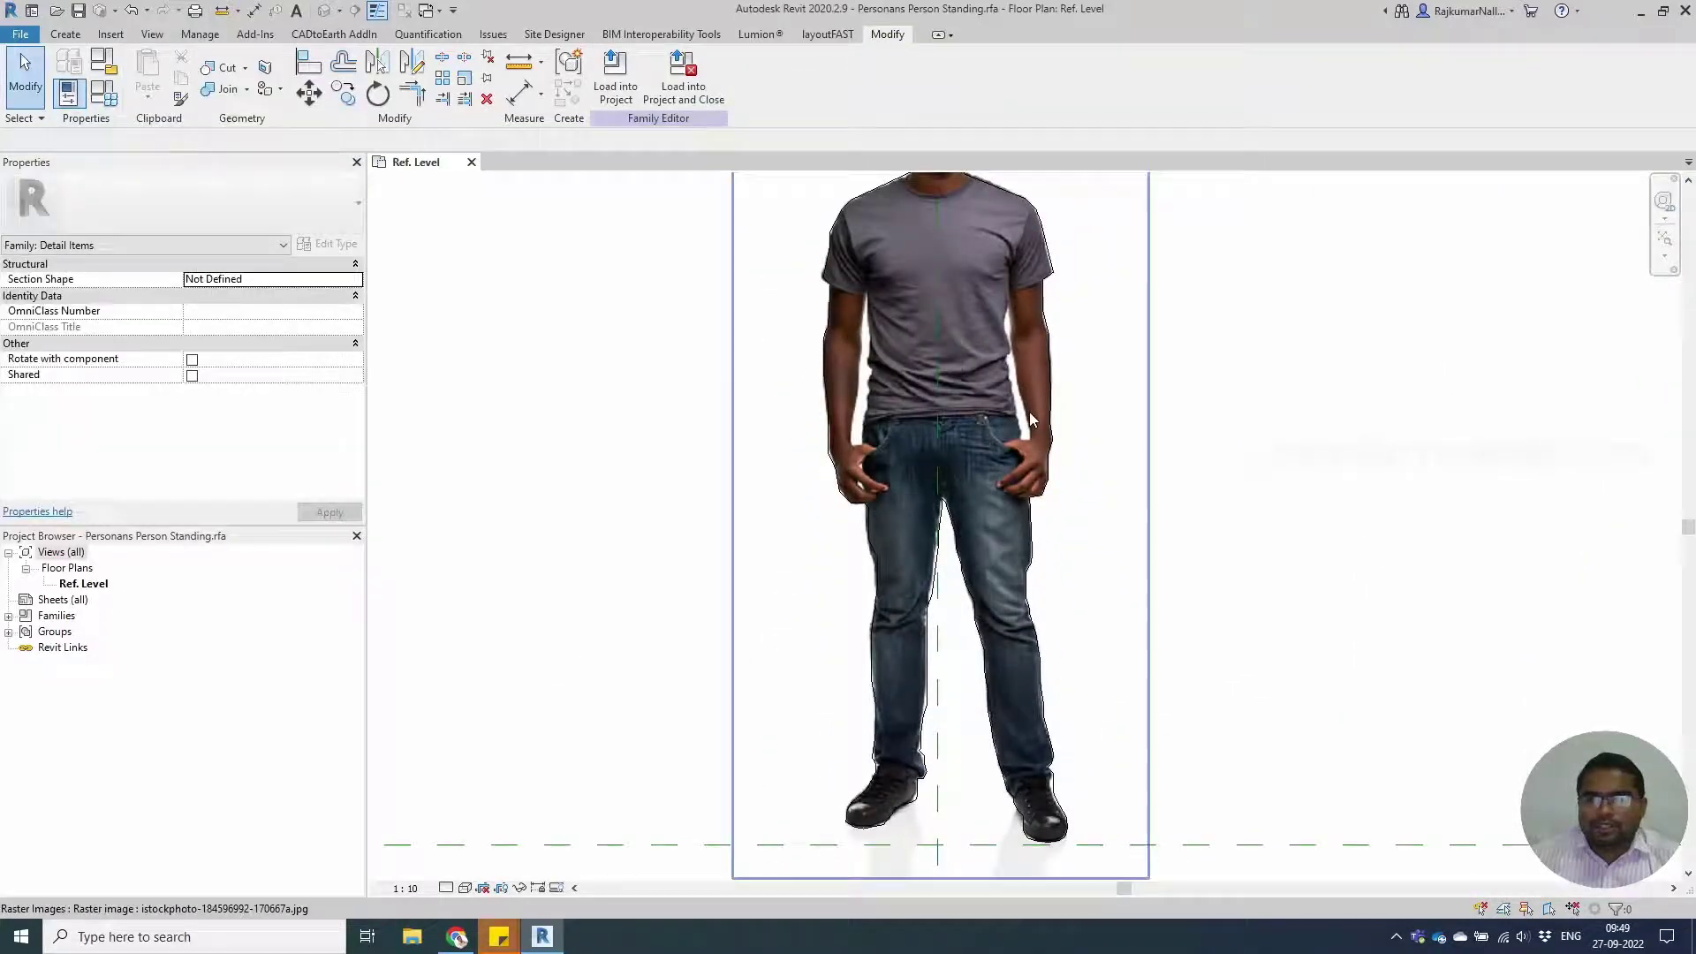
Delete the imported reference photo from behind the traced outline of the standing person.
click(1025, 424)
middle_drag(1012, 307, 1021, 431)
scroll(1022, 430, down, 1)
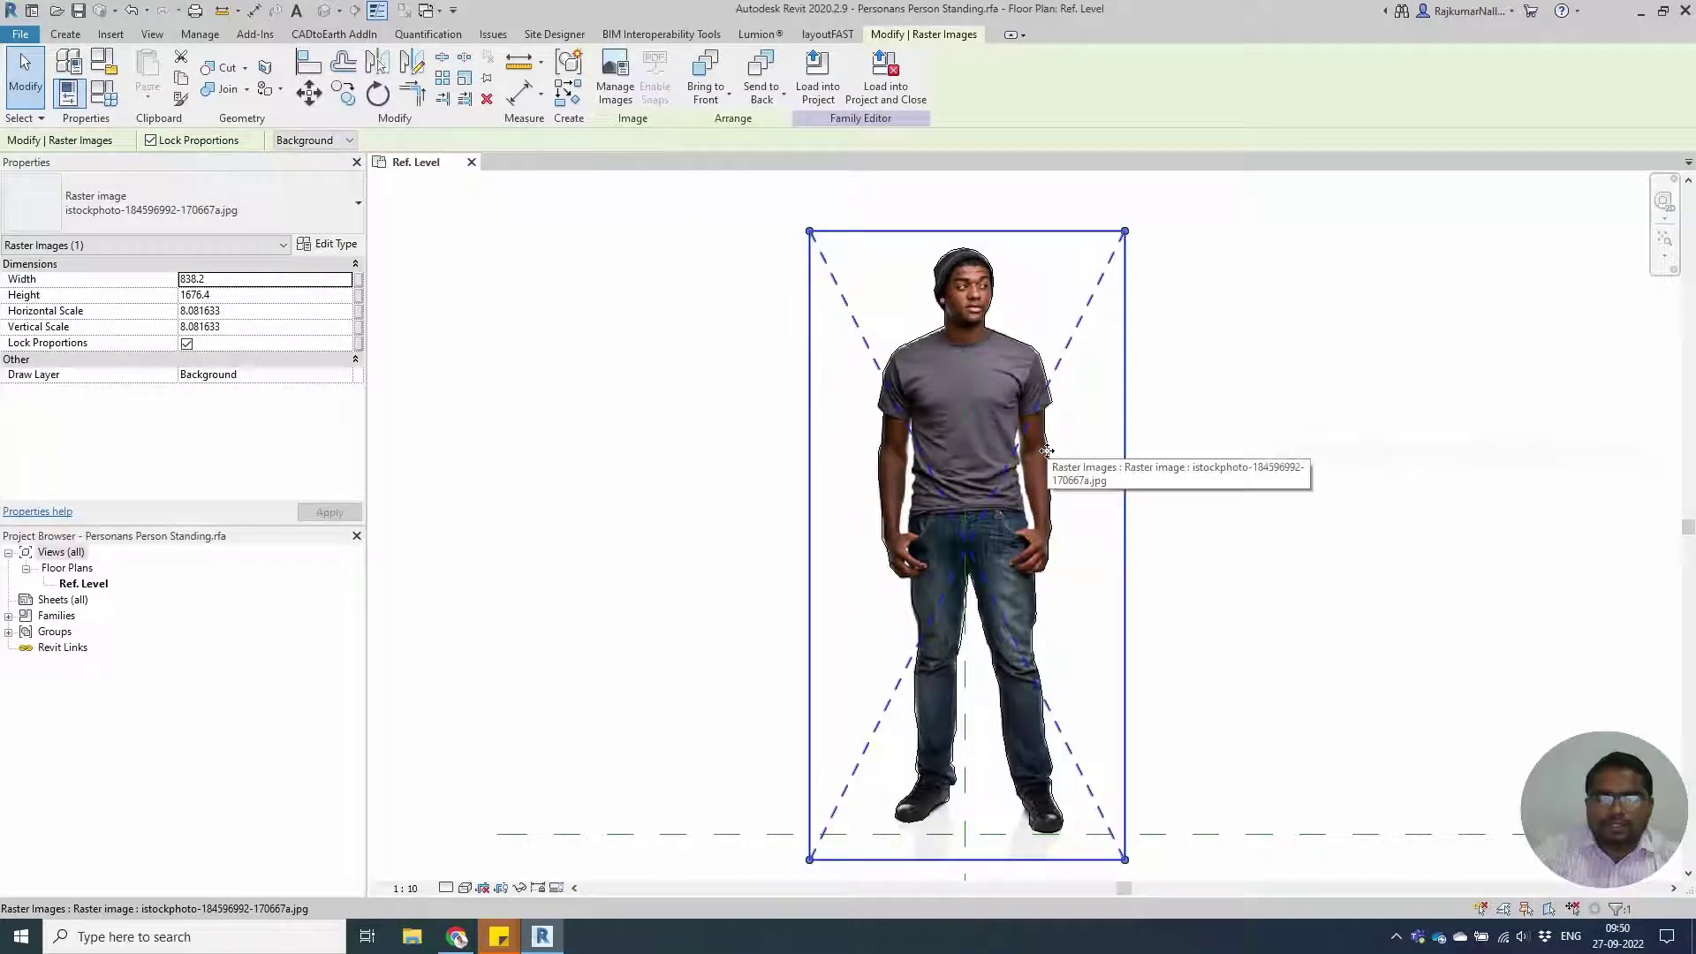
key(Delete)
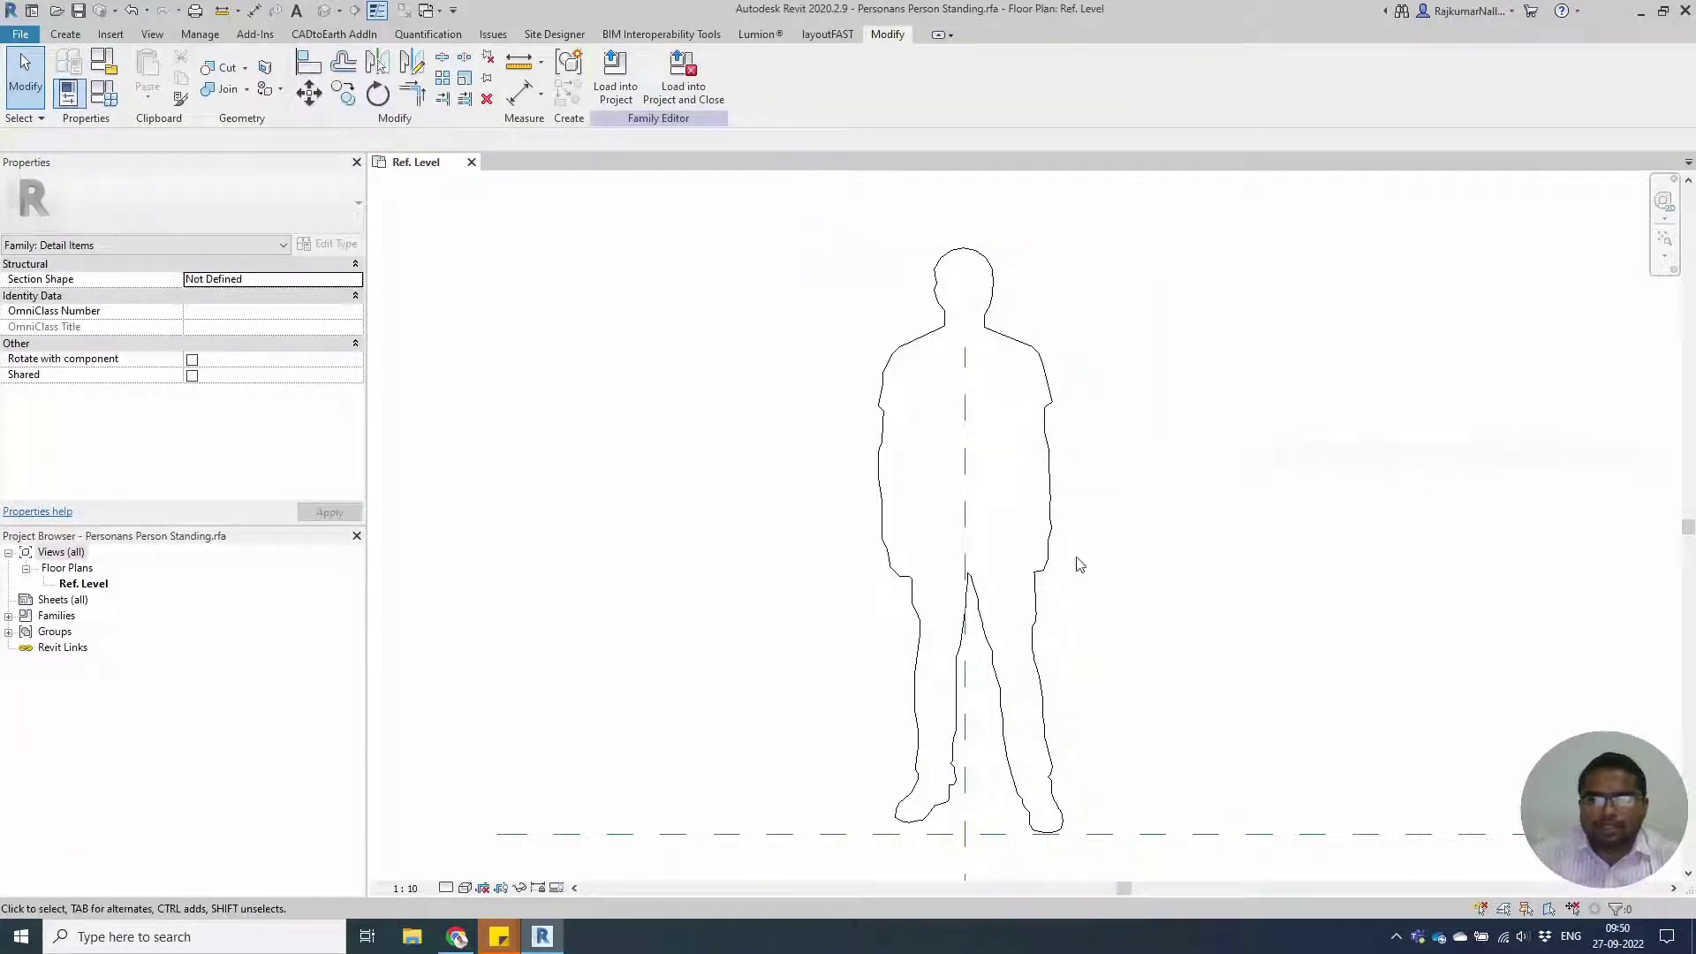
scroll(1070, 574, down, 2)
middle_drag(1112, 593, 1136, 548)
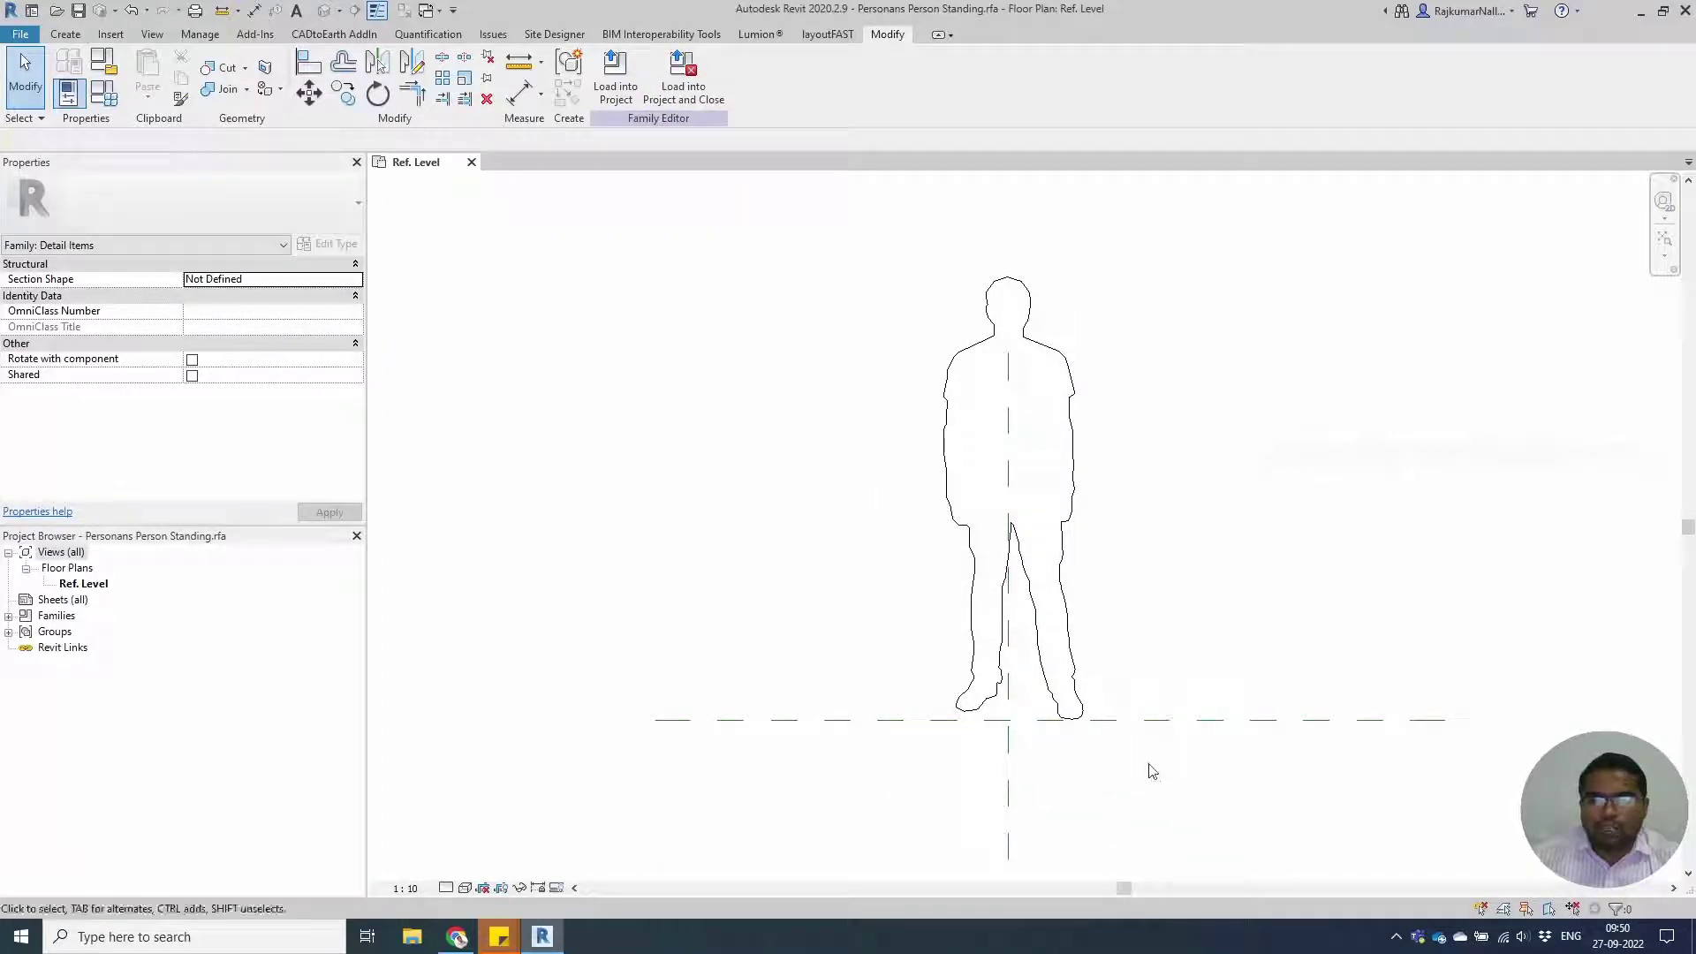
key(z)
key(f)
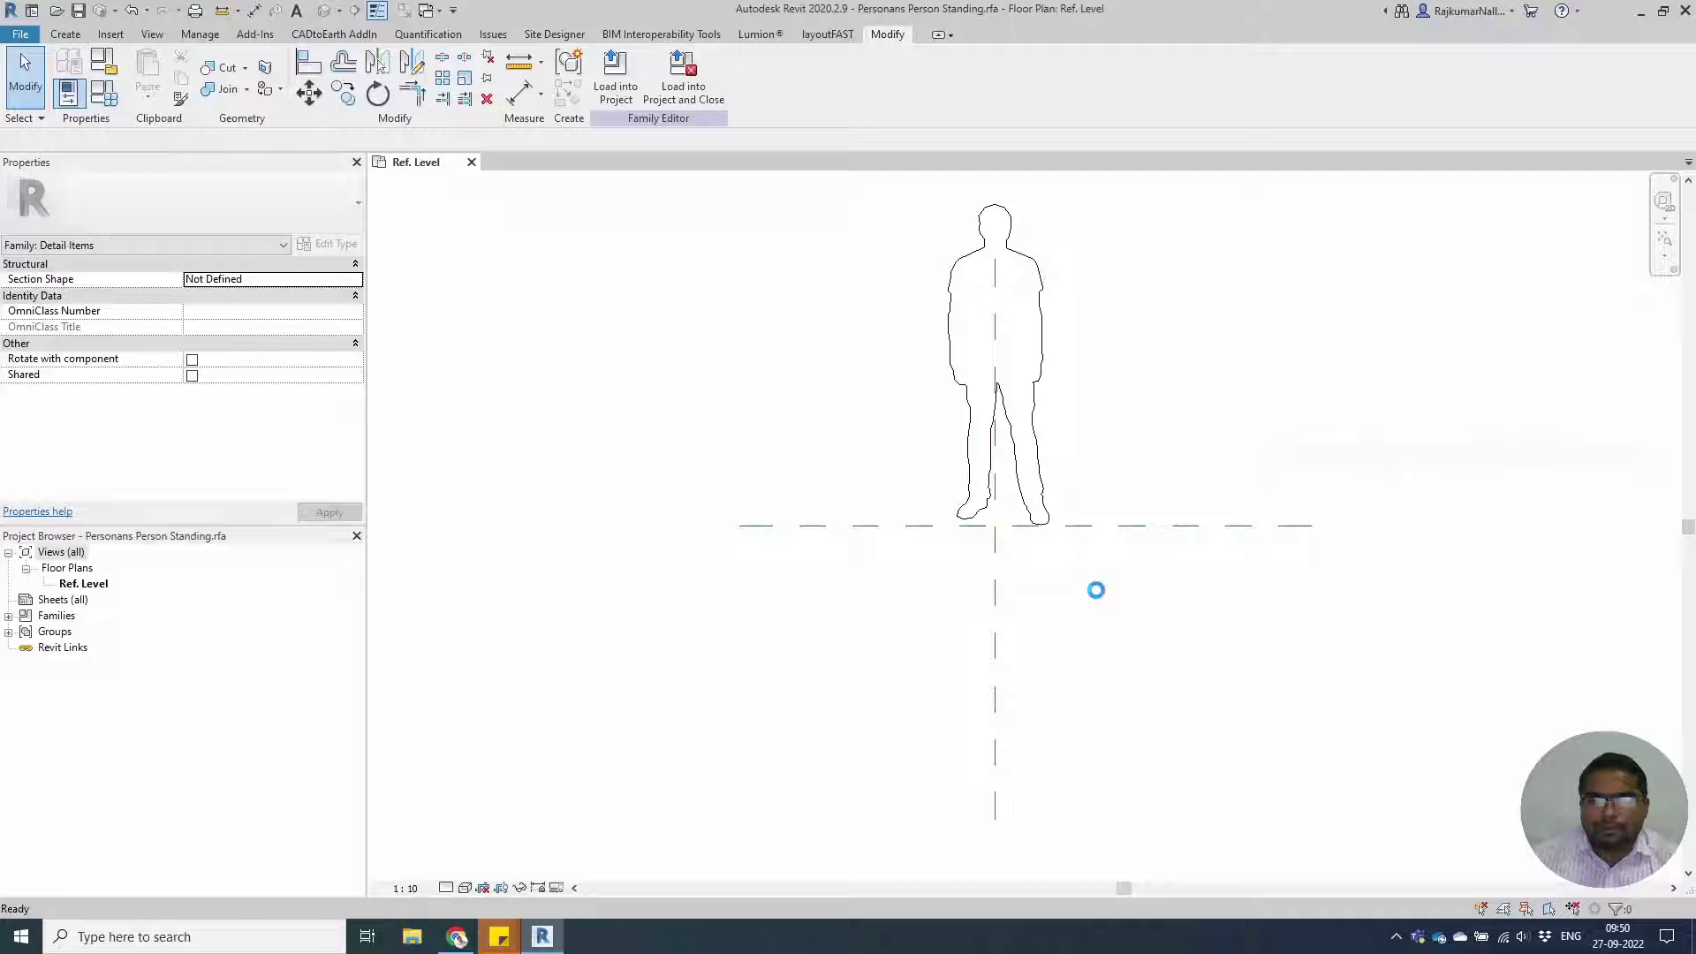
mouse_move(1067, 622)
middle_down()
mouse_move(1067, 658)
mouse_move(1063, 601)
mouse_move(1052, 640)
middle_up()
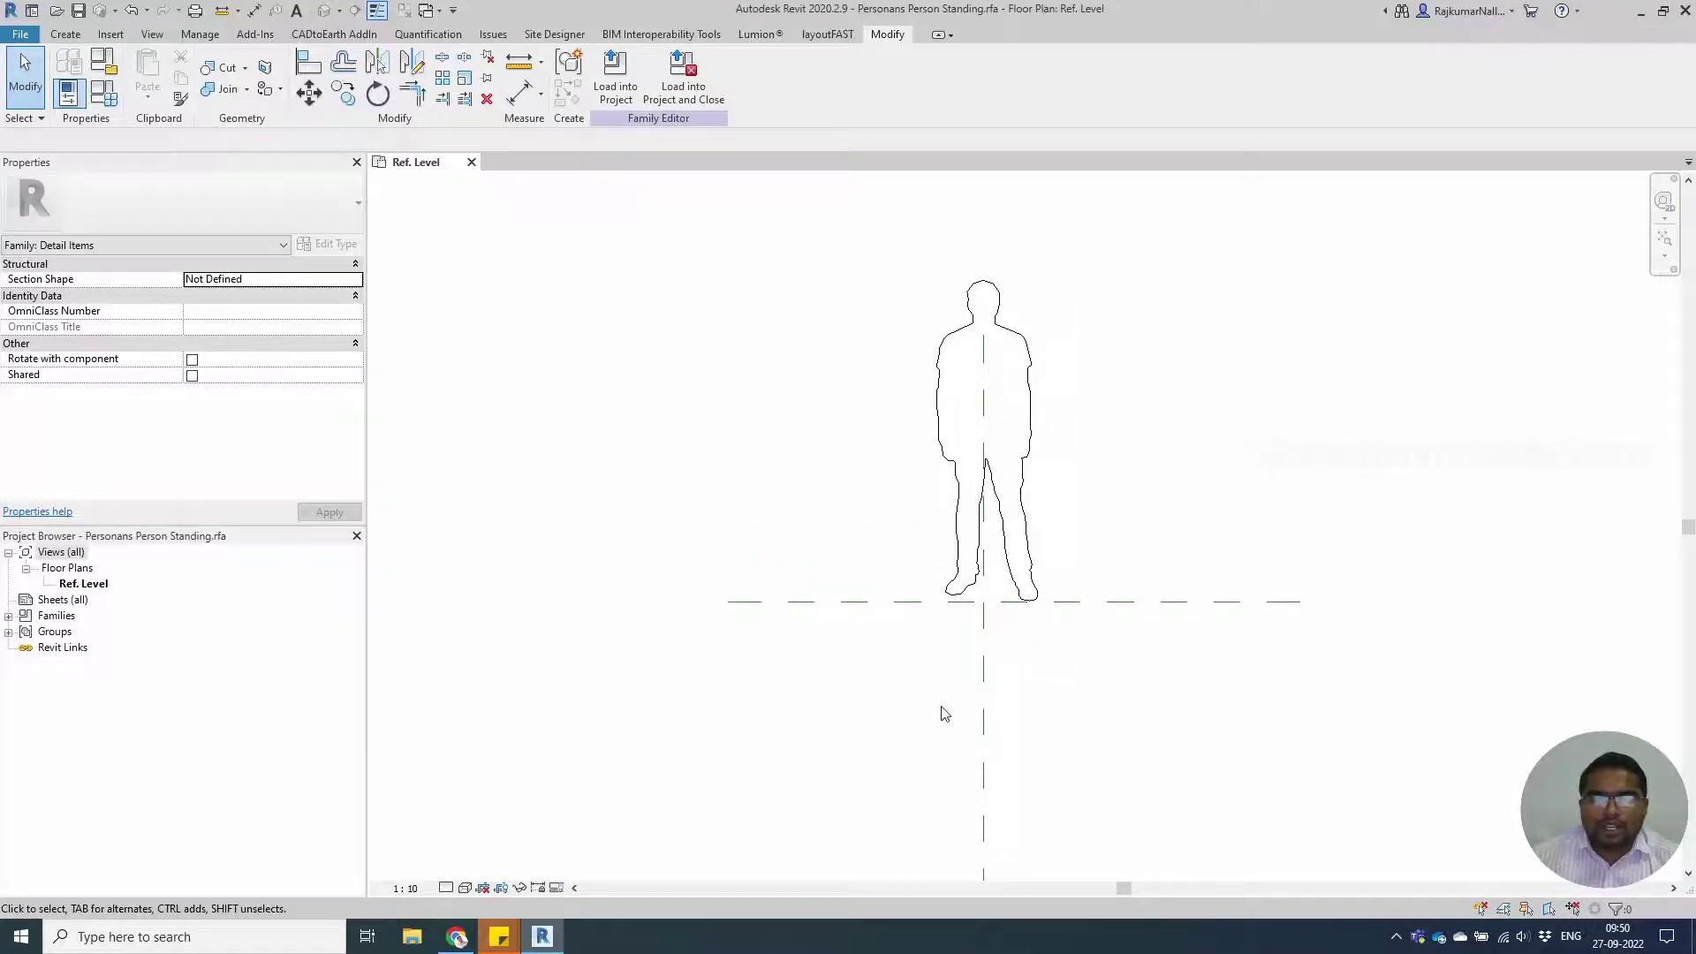
Switch to Google Chrome and search the bimmodeller.com downloads page for "personas".
mouse_move(461, 942)
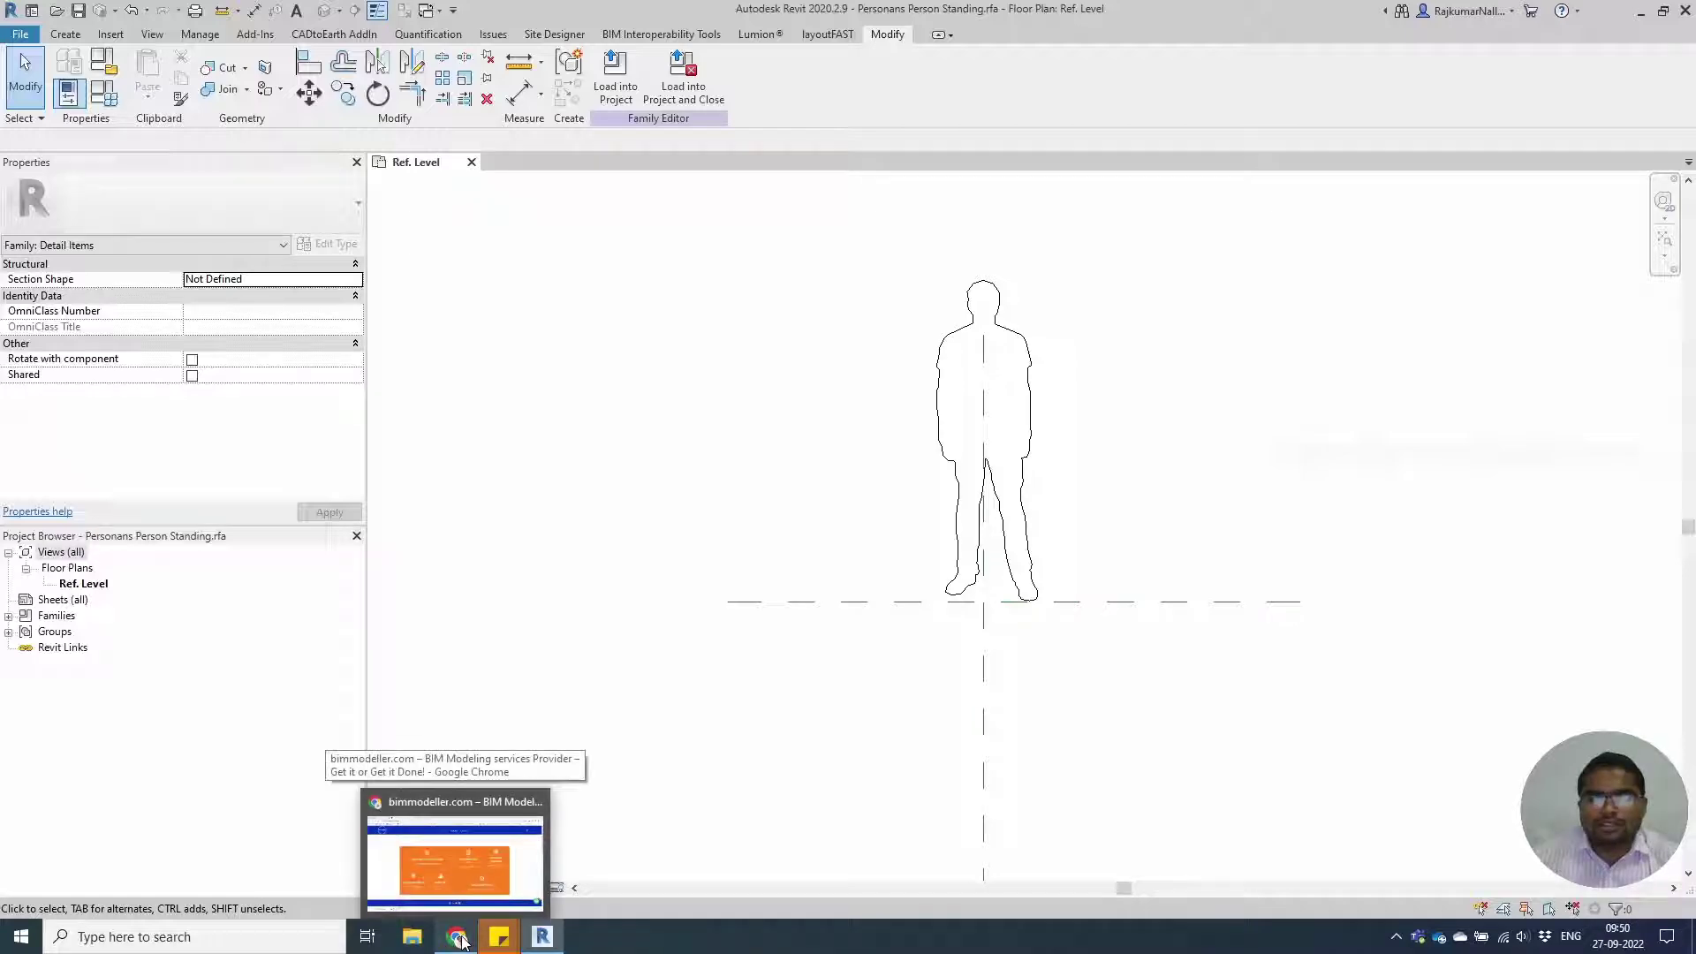
click(461, 941)
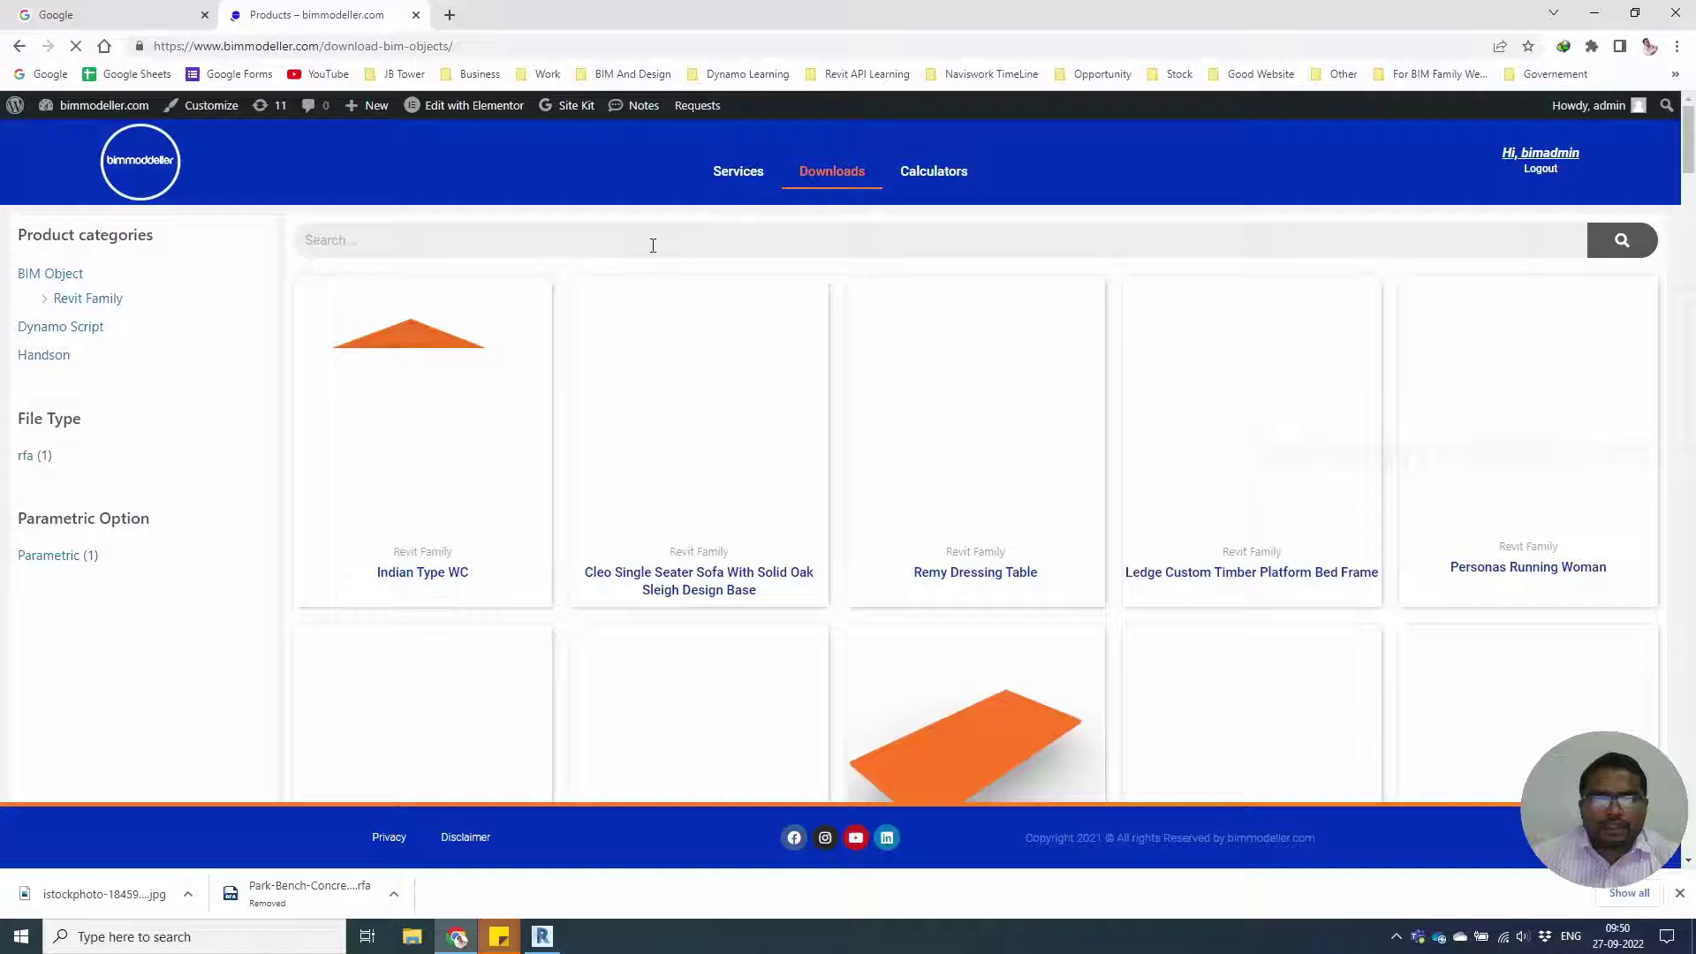
click(647, 240)
text(per)
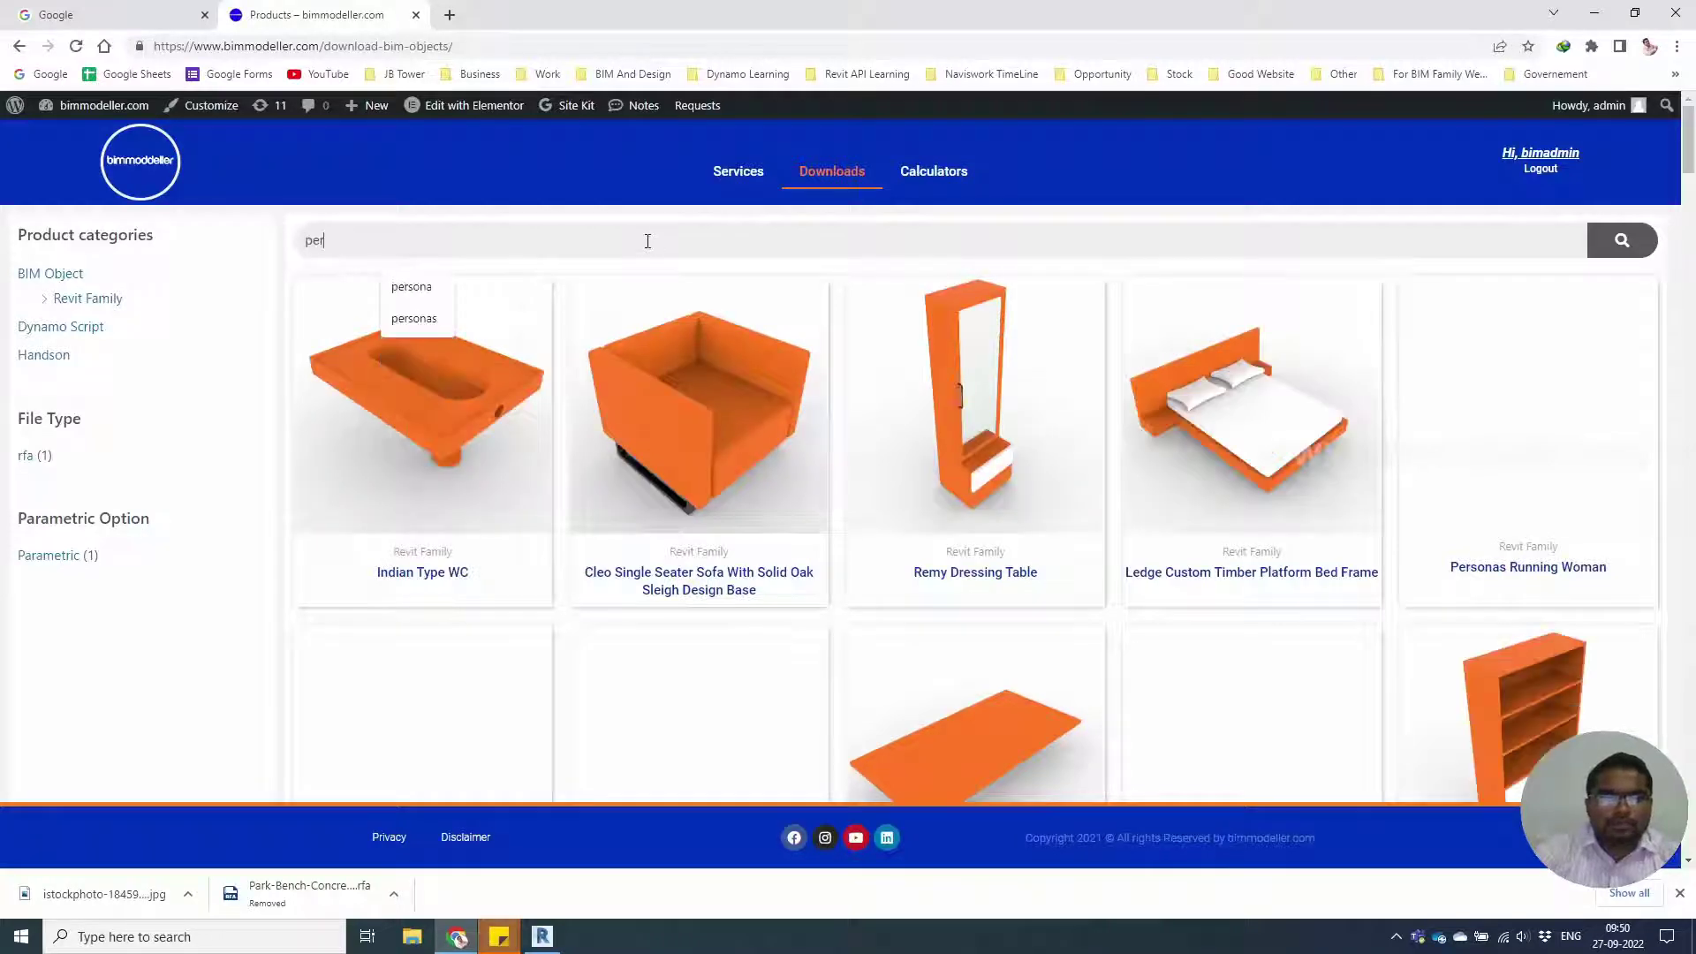
text(sonana)
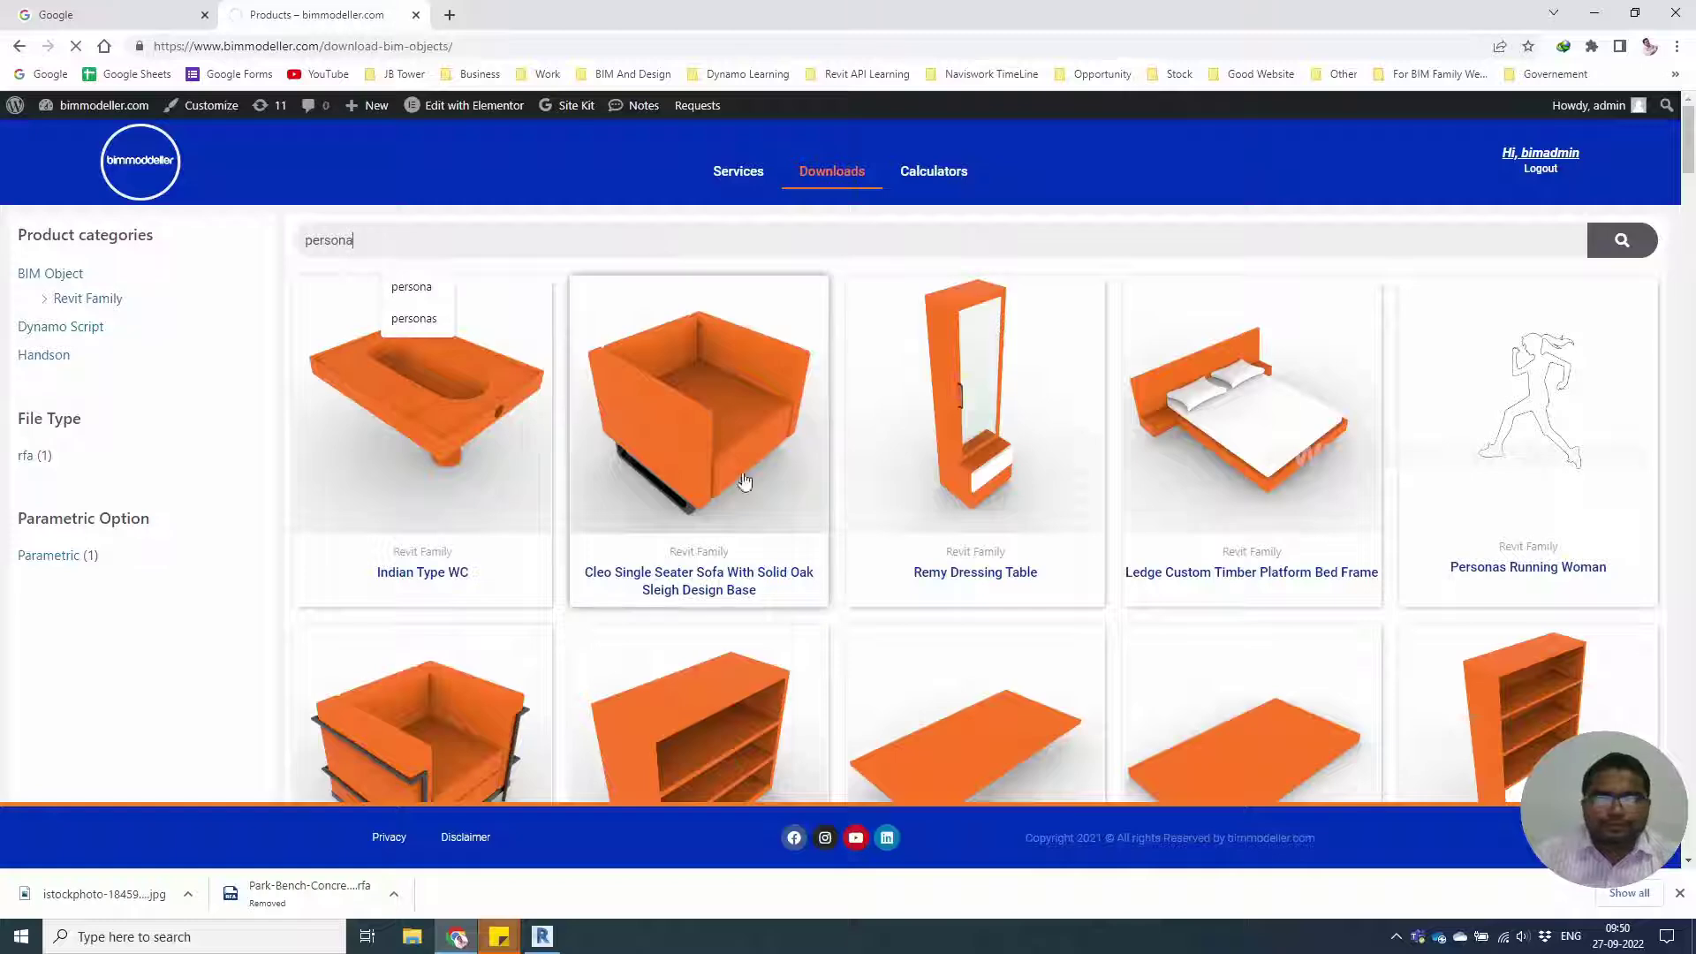
key(Return)
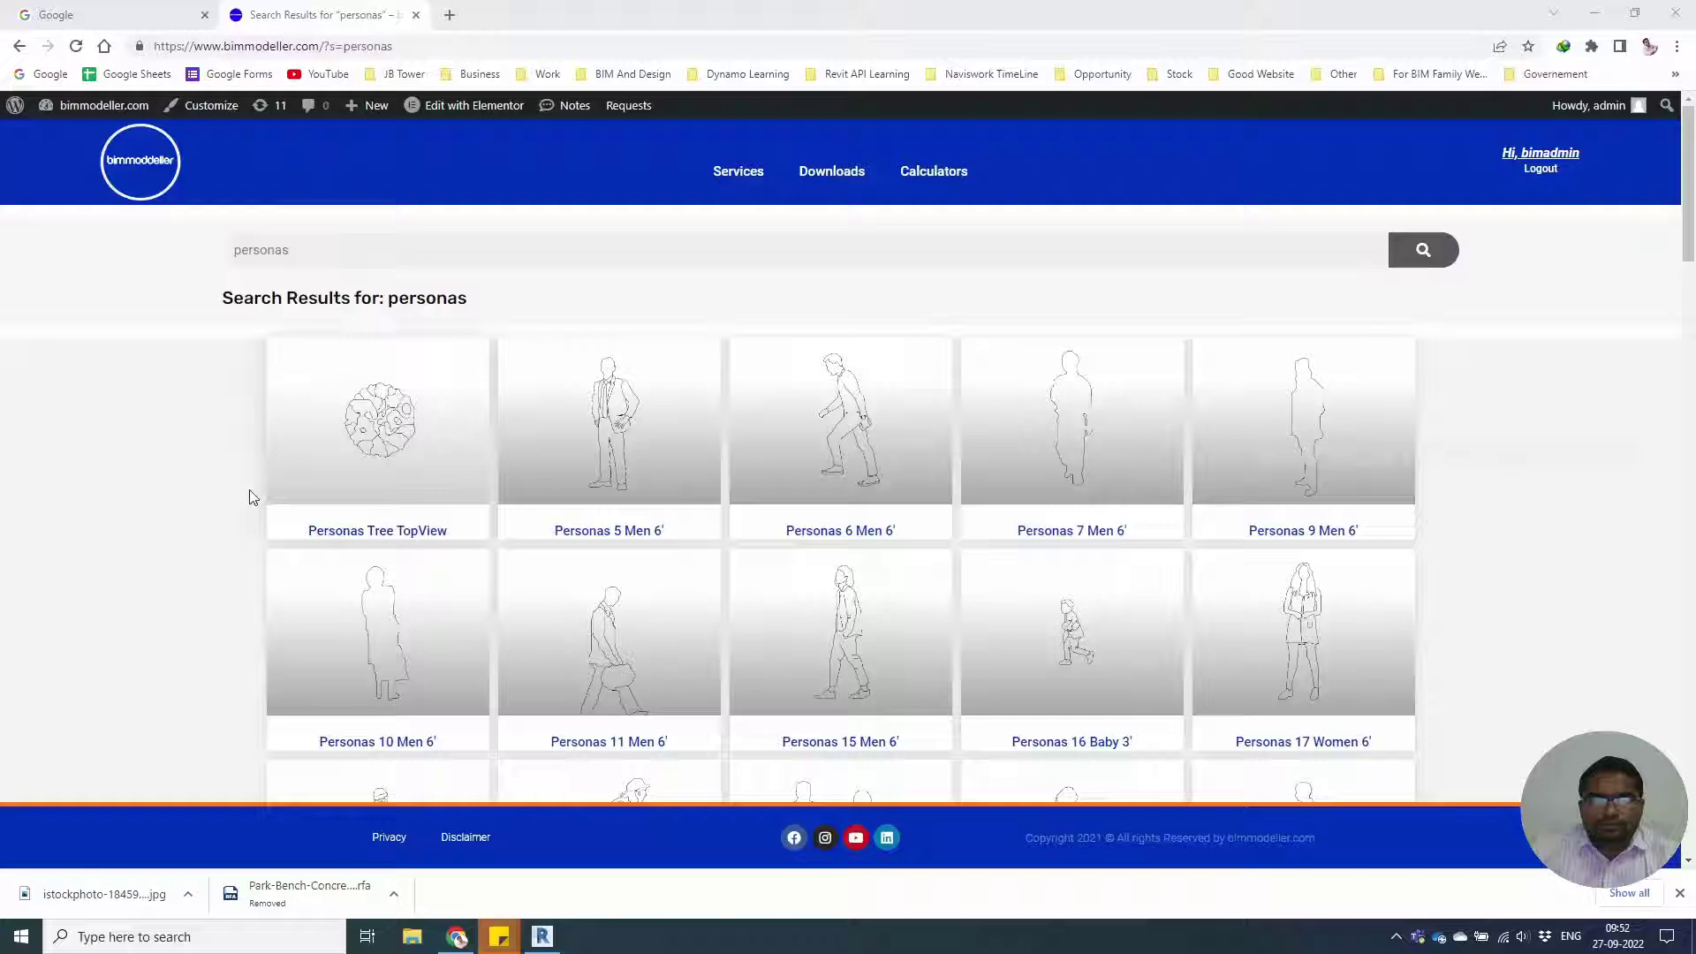
Browse the personas search results to examine the available outline families of people, trees and plants.
scroll(218, 491, down, 1)
scroll(218, 491, down, 10)
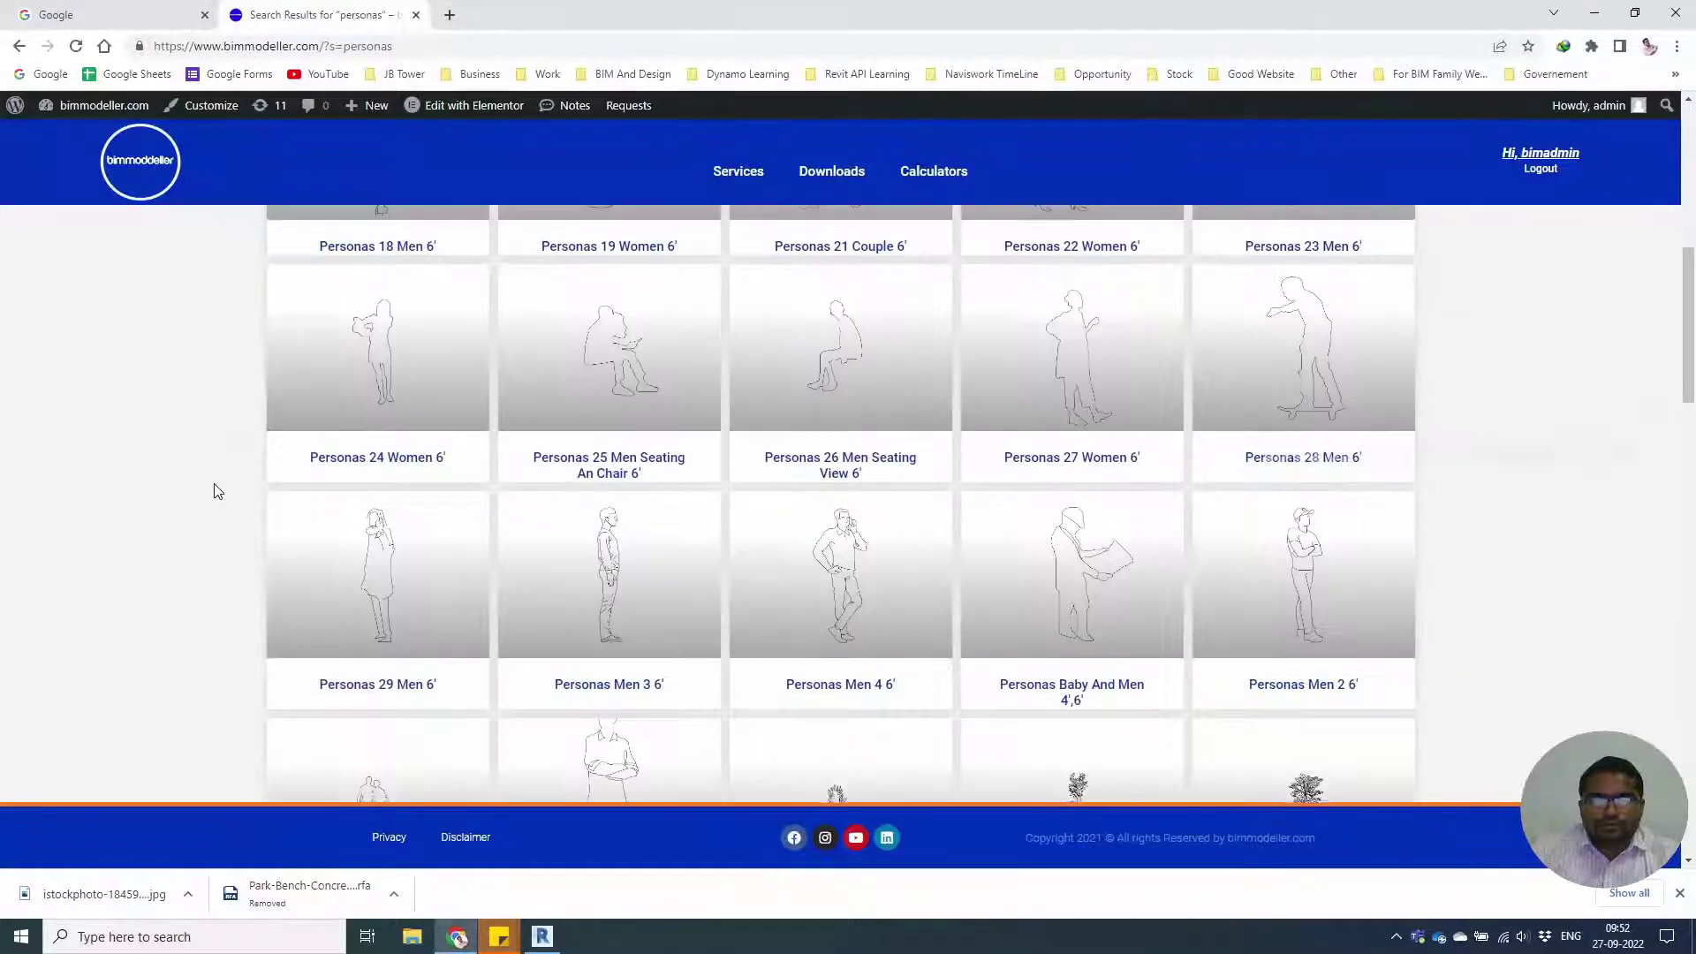
scroll(218, 491, down, 10)
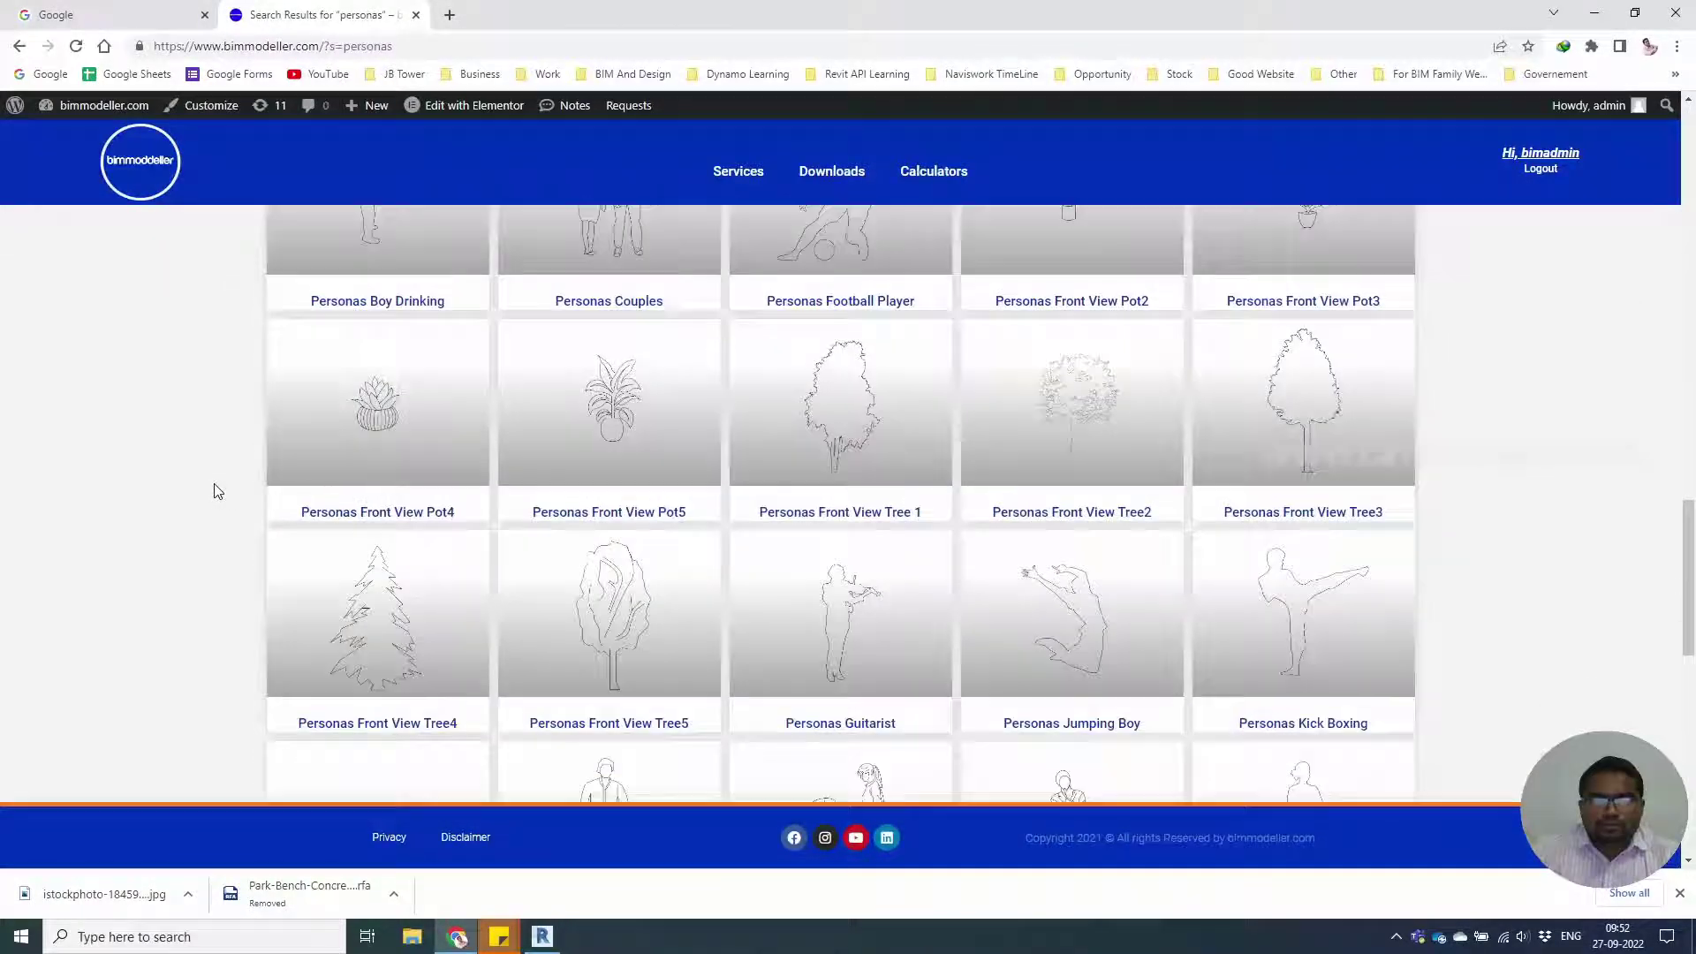
scroll(218, 491, down, 8)
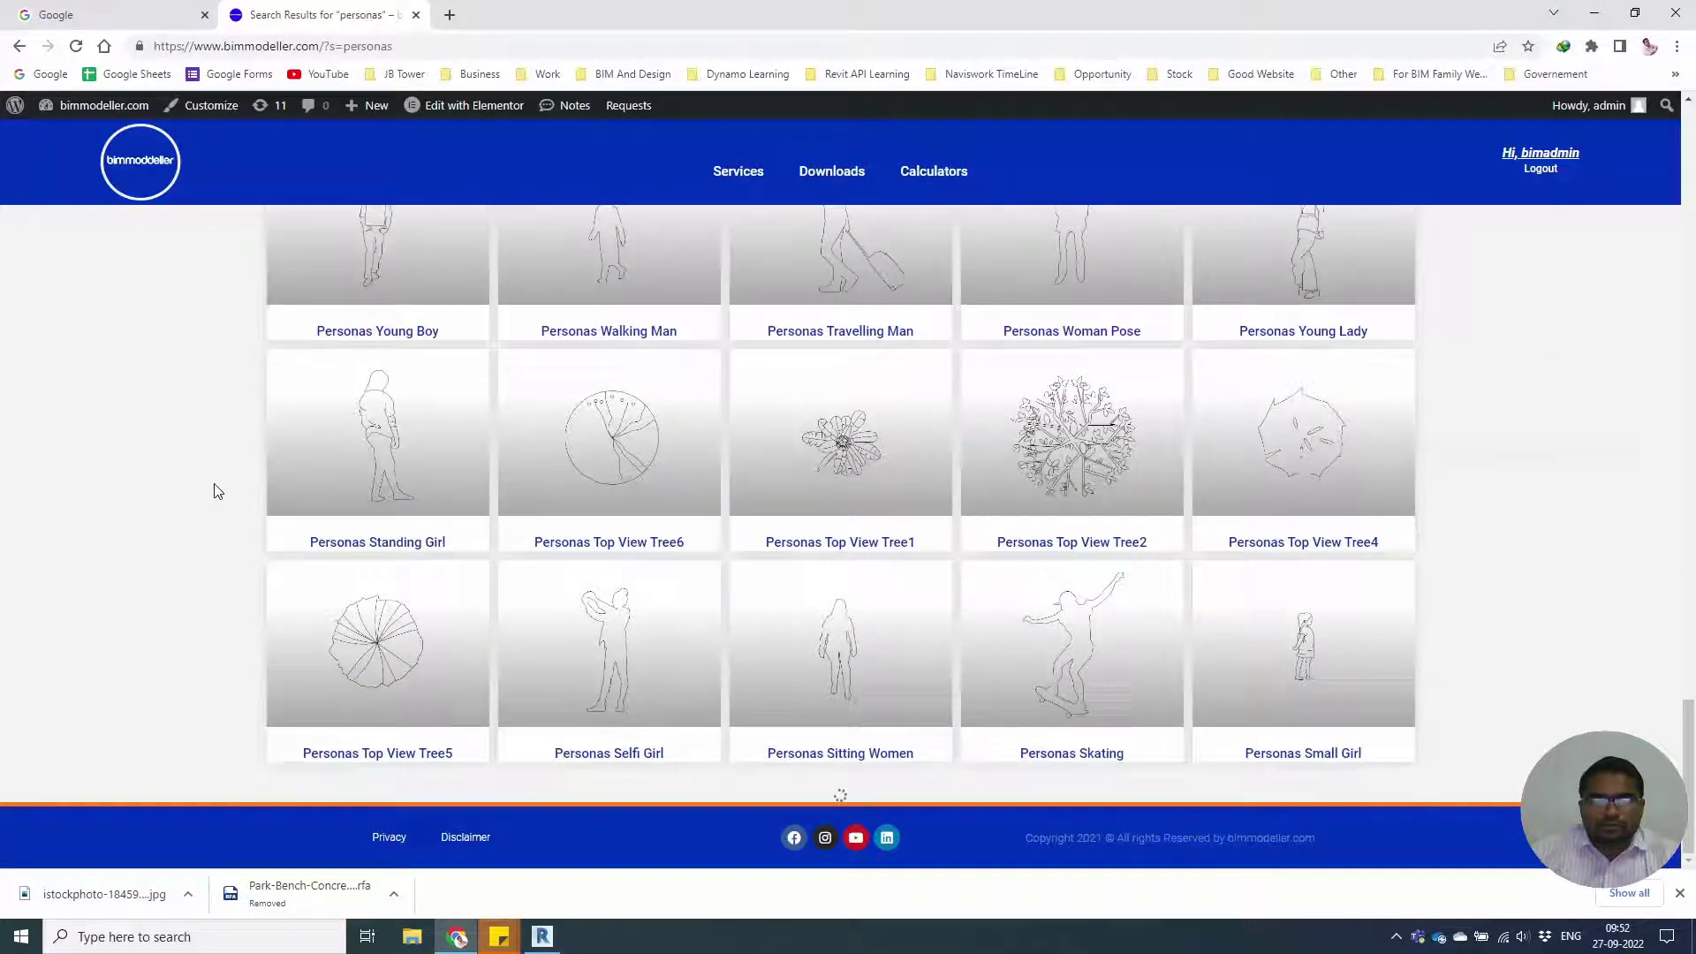
scroll(218, 491, down, 2)
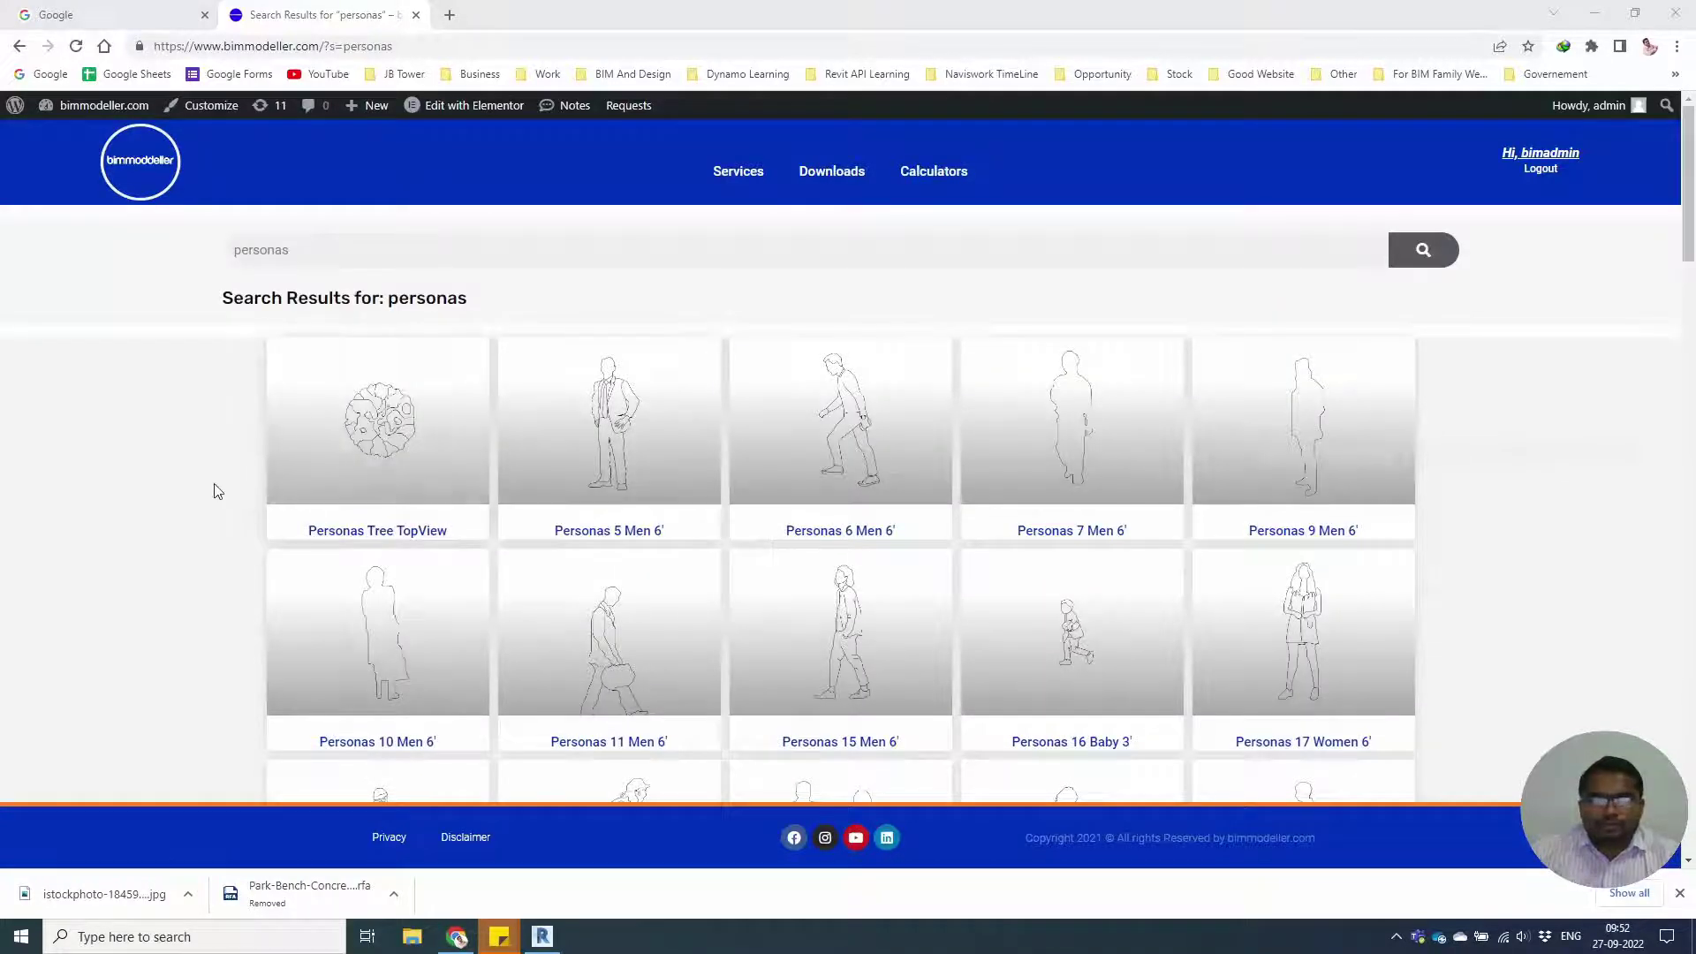
scroll(218, 491, down, 10)
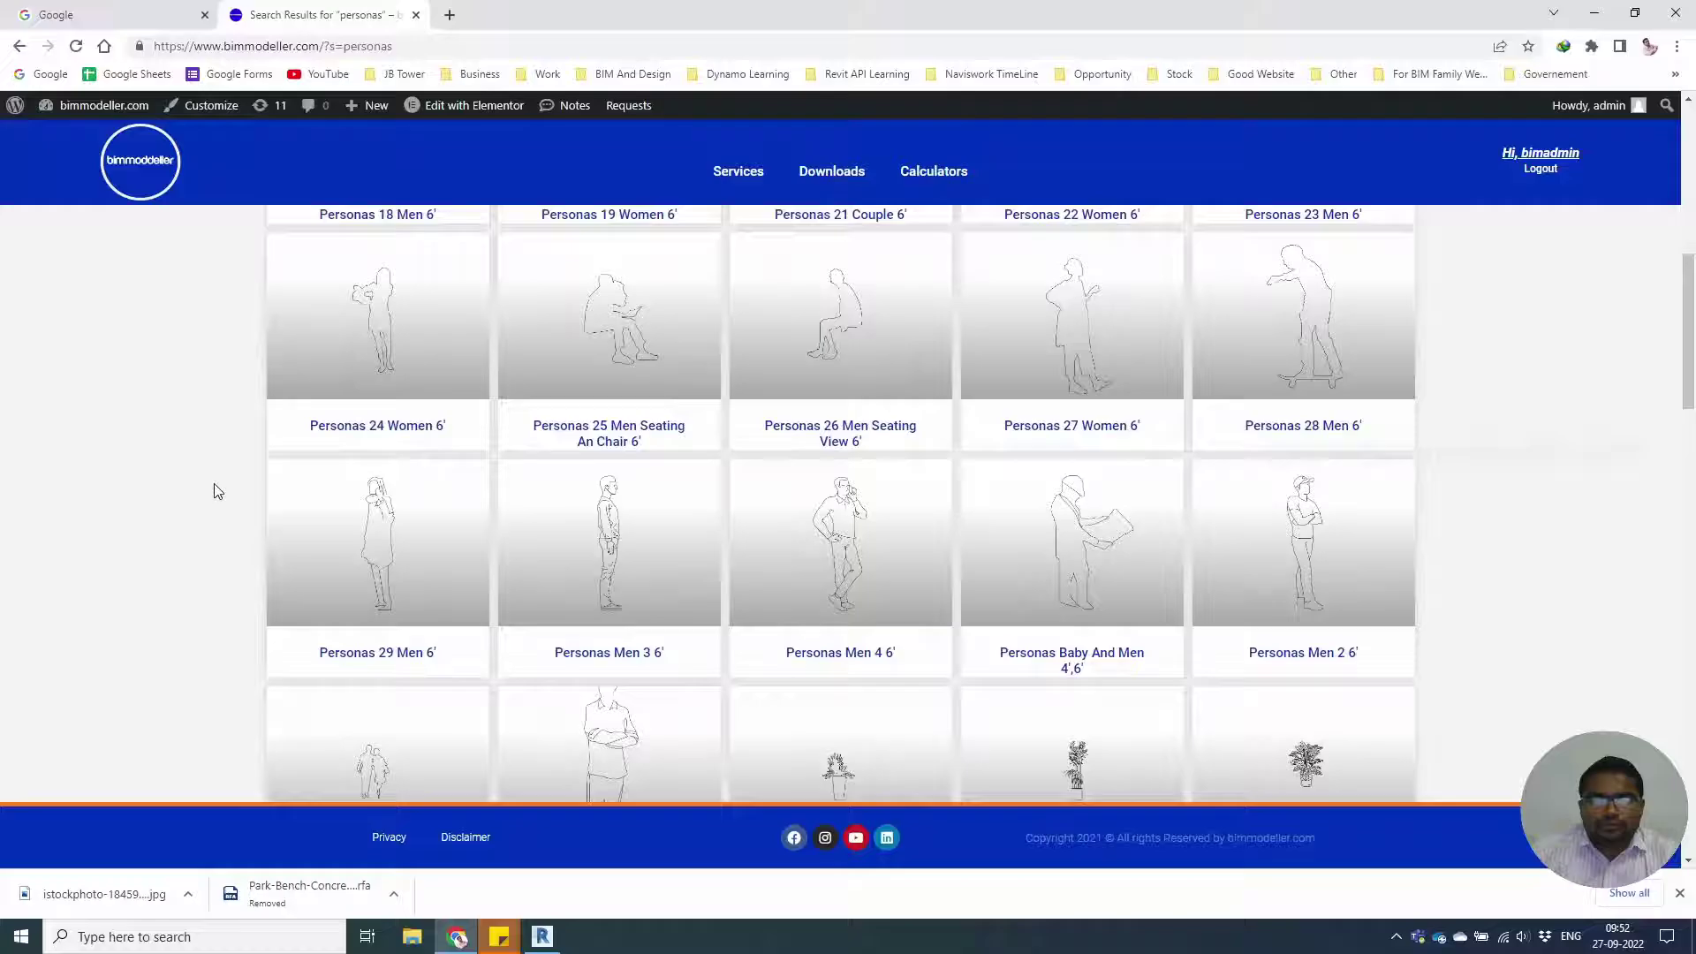